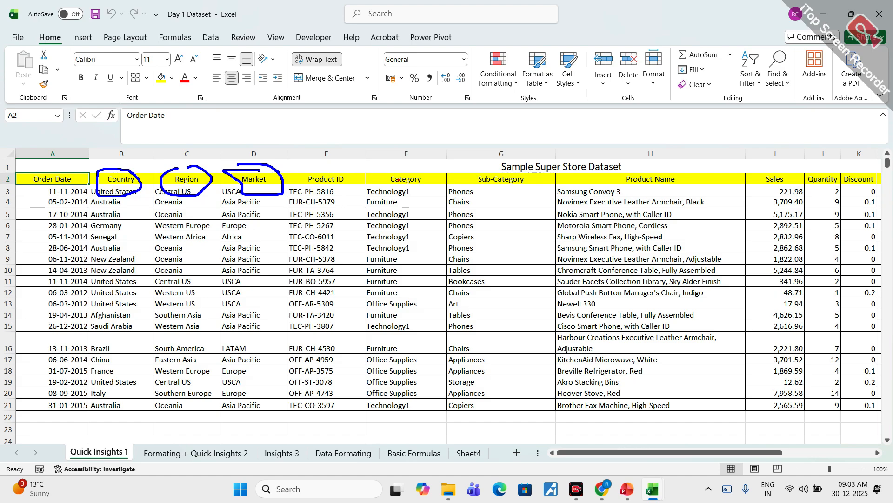
Clear the existing pen marks and circle the Product ID, Category, Sub-Category and Product Name headers in red
key(e)
mouse_move(316, 165)
mouse_down()
mouse_move(342, 160)
mouse_move(301, 164)
mouse_up()
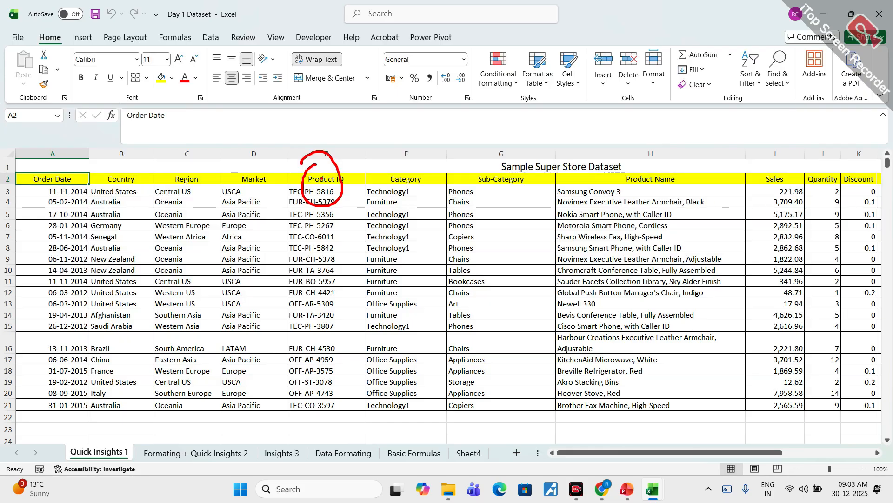
key(e)
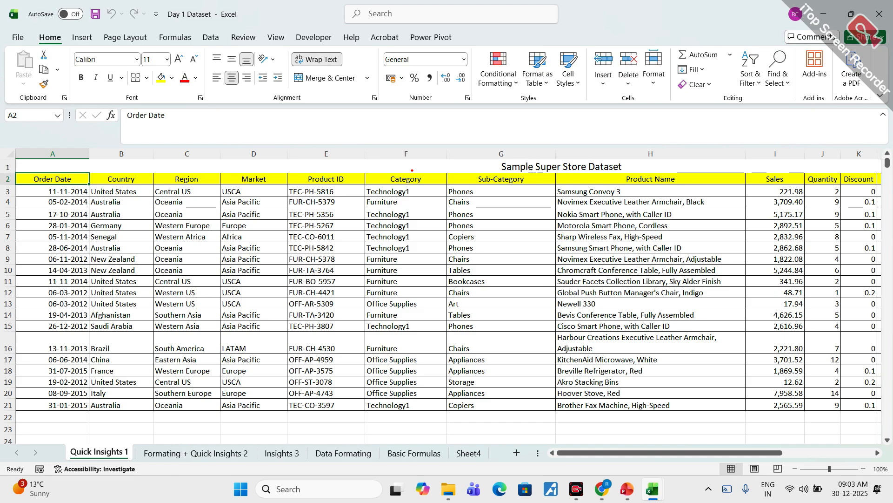
mouse_move(415, 169)
mouse_down()
mouse_move(388, 170)
mouse_move(436, 182)
mouse_up()
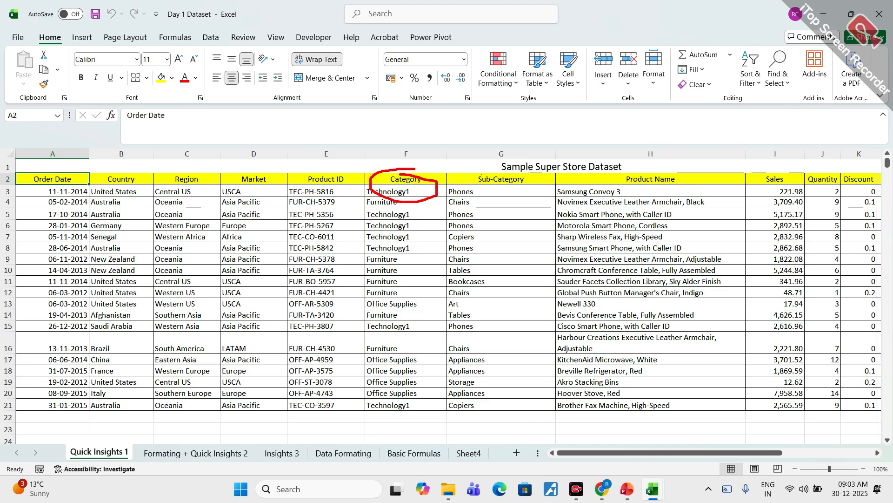
mouse_move(524, 167)
mouse_down()
mouse_move(472, 173)
mouse_move(535, 170)
mouse_up()
mouse_move(642, 163)
mouse_down()
mouse_move(749, 187)
mouse_move(626, 168)
mouse_up()
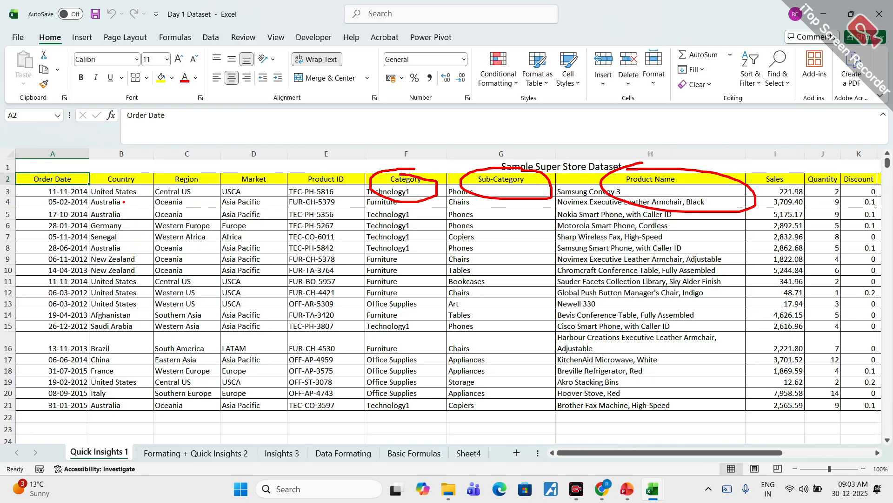
Mark the Country, Region and Market values with red lines and trace the hierarchy linking Product Name, Sub-Category and Category
drag(124, 202, 112, 296)
drag(181, 203, 180, 309)
drag(246, 202, 247, 293)
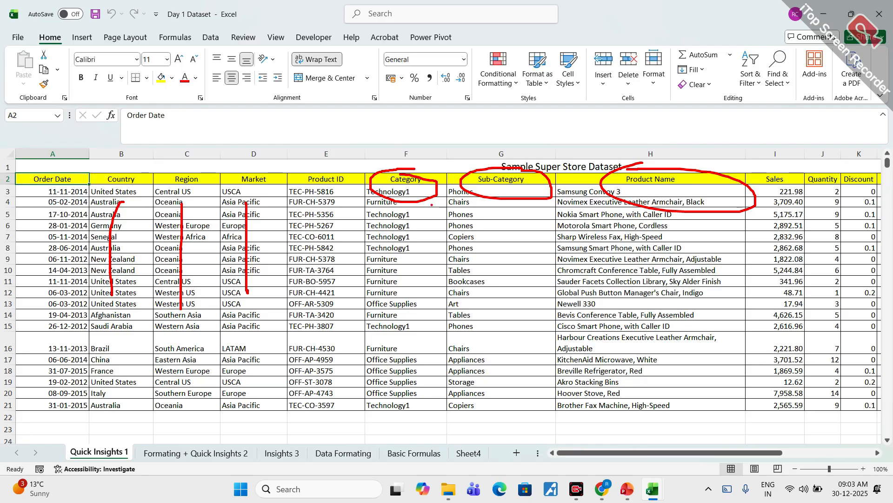
mouse_move(421, 201)
mouse_down()
mouse_move(422, 247)
mouse_move(503, 199)
mouse_up()
drag(509, 240, 650, 212)
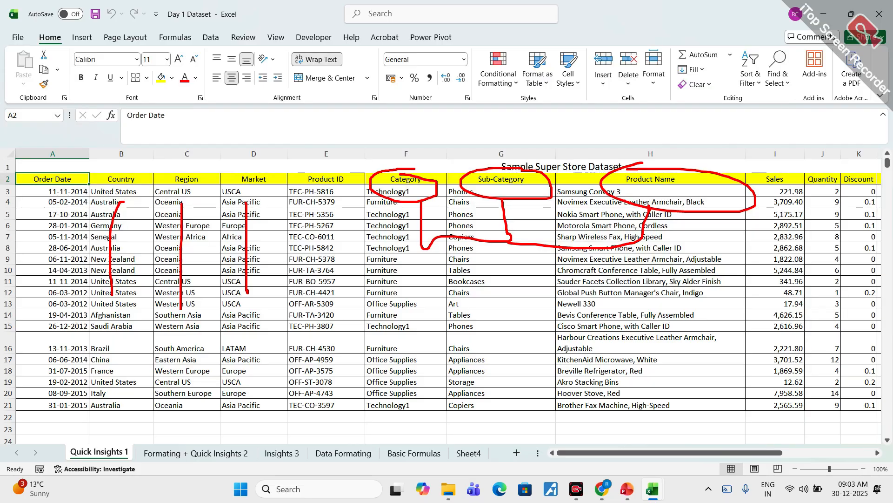
mouse_move(657, 163)
mouse_down()
mouse_move(645, 164)
mouse_move(661, 170)
mouse_move(535, 178)
mouse_move(556, 191)
mouse_up()
mouse_move(479, 165)
mouse_down()
mouse_move(535, 161)
mouse_move(421, 178)
mouse_move(435, 188)
mouse_up()
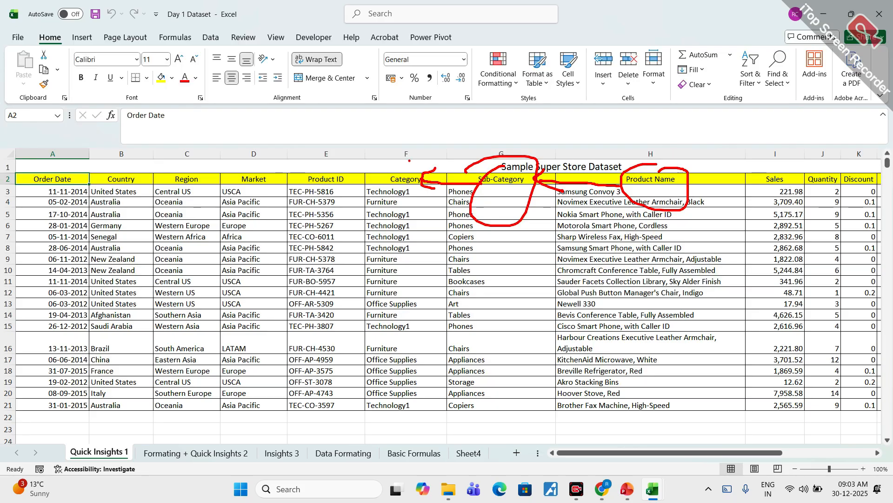
drag(405, 161, 389, 152)
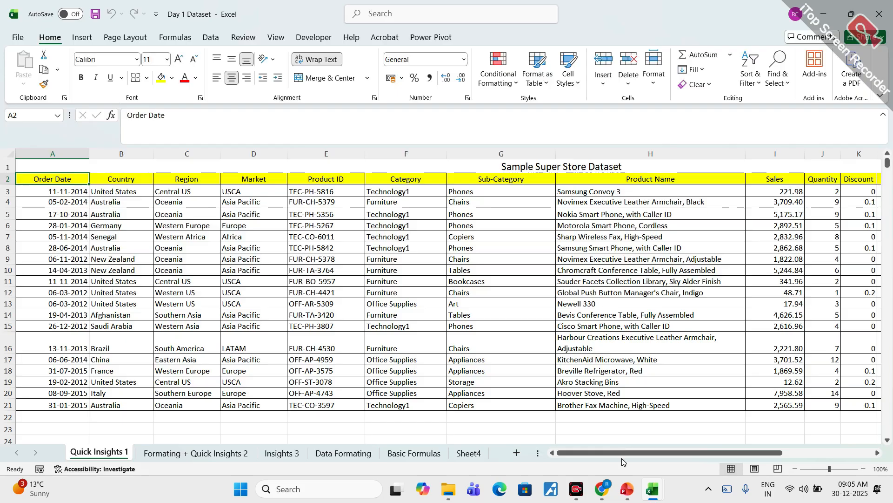
Circle the Sales, Quantity, Discount, Profit, Shipping Cost and Order Priority headers and the priority values in red, then erase the marks
drag(603, 453, 715, 443)
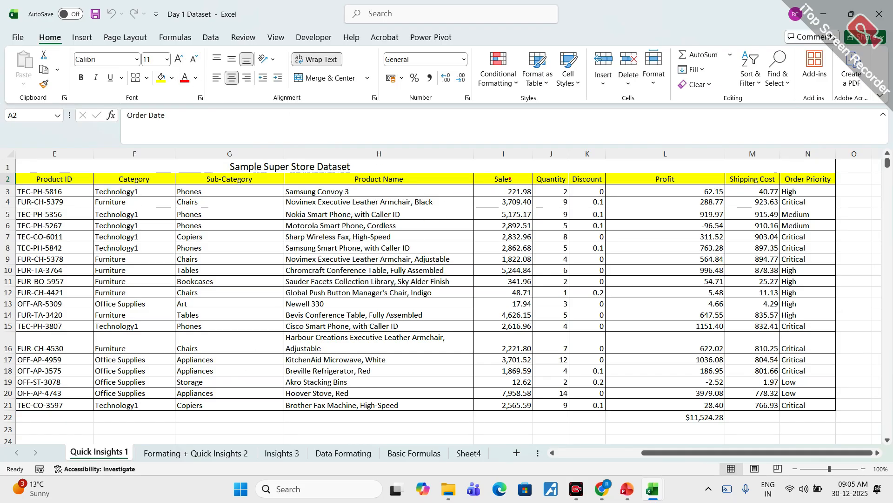
mouse_move(507, 170)
mouse_down()
mouse_move(514, 196)
mouse_move(503, 171)
mouse_up()
mouse_move(551, 162)
mouse_down()
mouse_move(551, 196)
mouse_move(556, 162)
mouse_move(598, 164)
mouse_up()
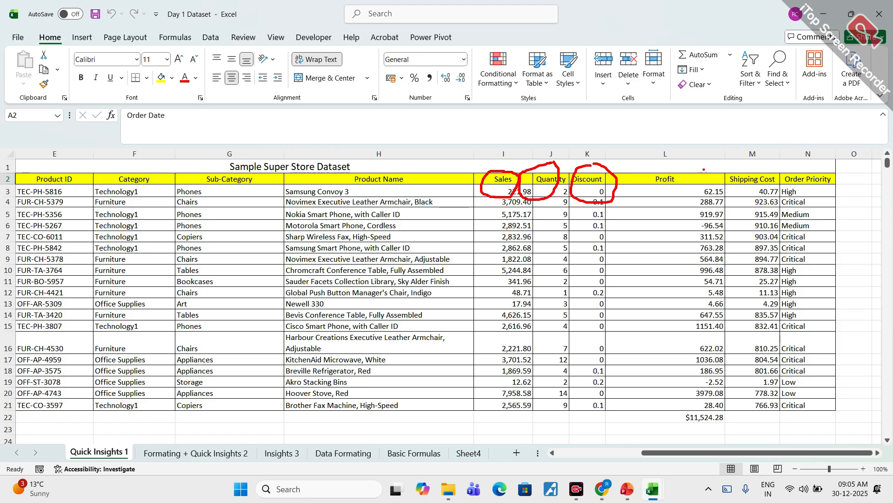
mouse_move(704, 169)
mouse_down()
mouse_move(631, 186)
mouse_move(716, 179)
mouse_up()
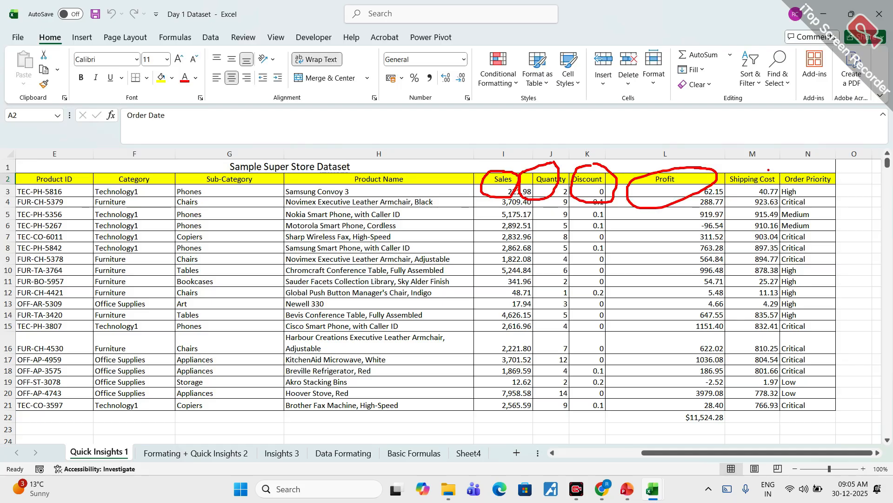
mouse_move(769, 169)
mouse_down()
mouse_move(705, 180)
mouse_move(766, 166)
mouse_up()
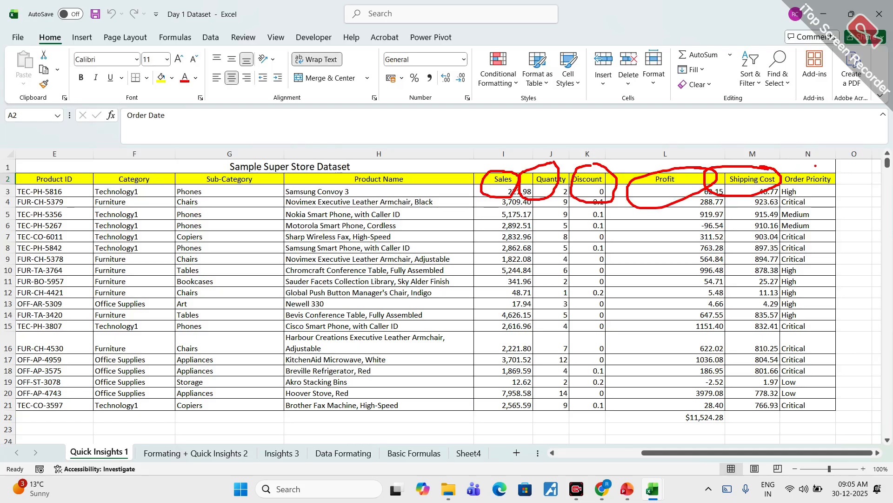
mouse_move(815, 166)
mouse_down()
mouse_move(790, 162)
mouse_move(861, 168)
mouse_move(812, 164)
mouse_up()
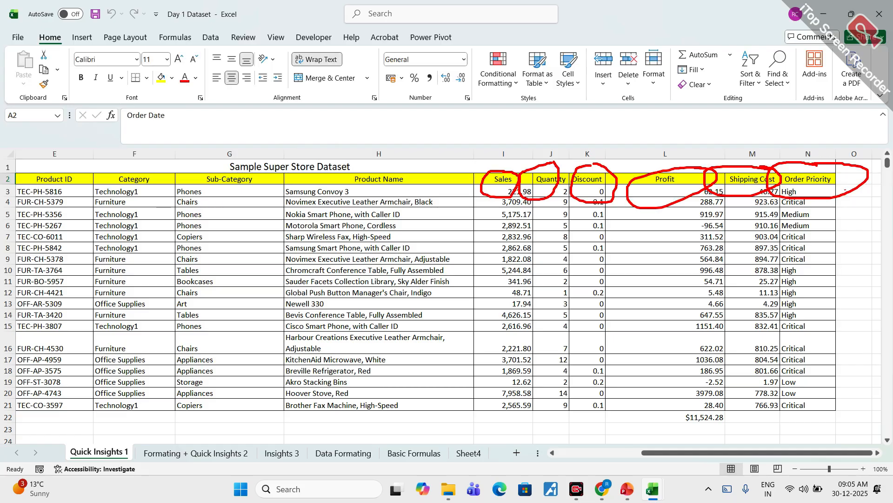
mouse_move(802, 191)
mouse_down()
mouse_move(813, 281)
mouse_move(812, 192)
mouse_move(790, 186)
mouse_up()
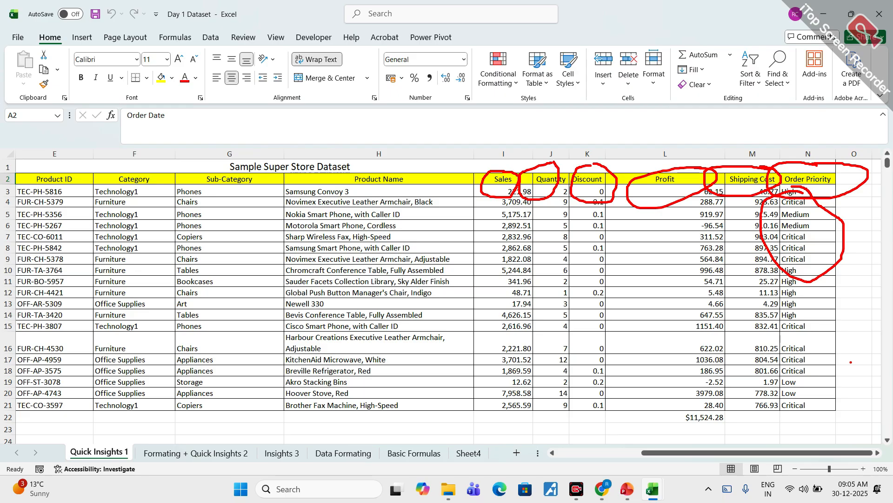
key(e)
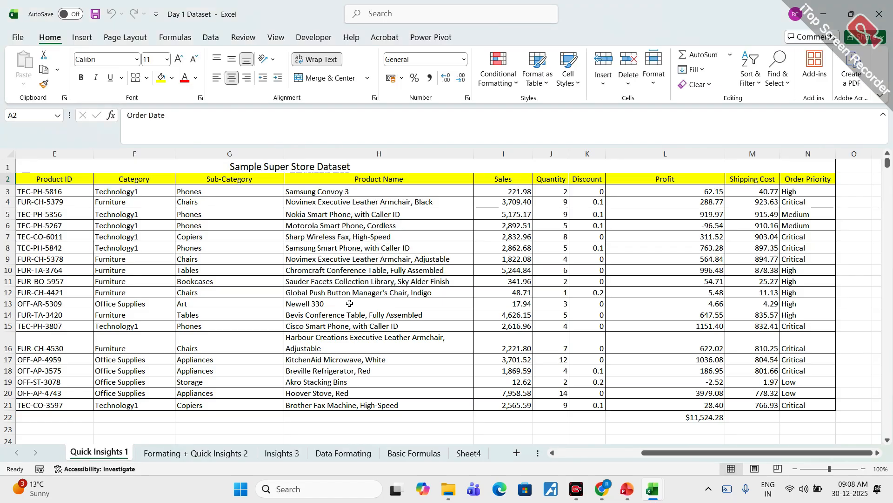
Copy the header row and the first five records of the dataset, range A2:N7
click(582, 450)
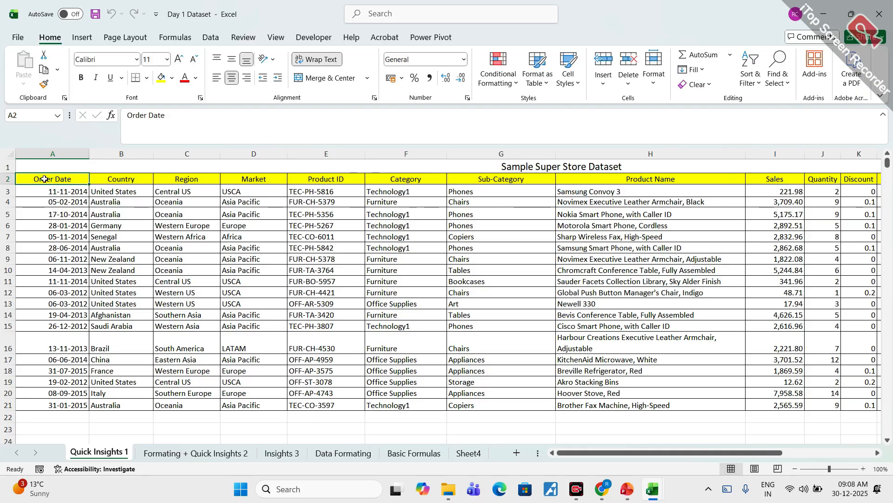
key(ctrl+shift+Right)
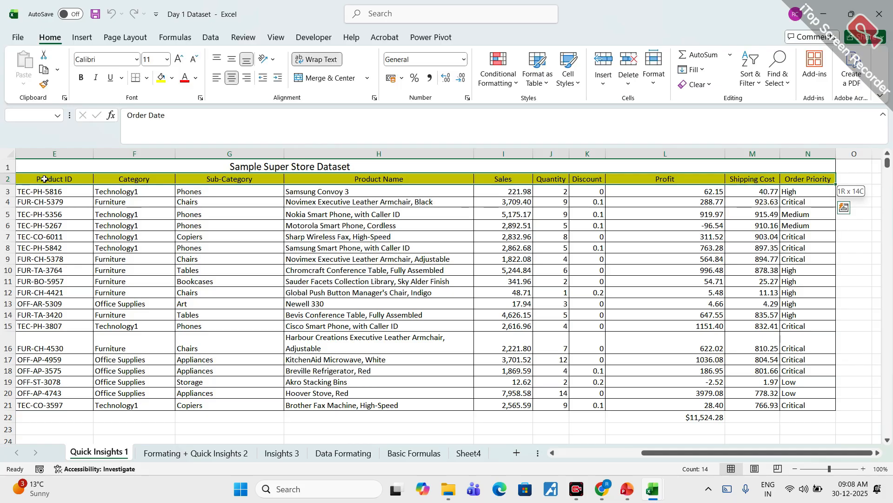
key(shift+Down)
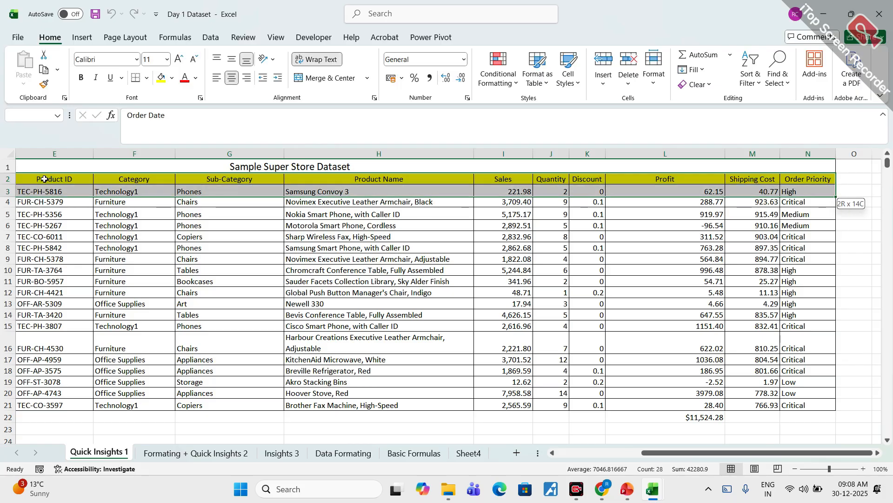
key(shift+Down)
key(shift+Down)
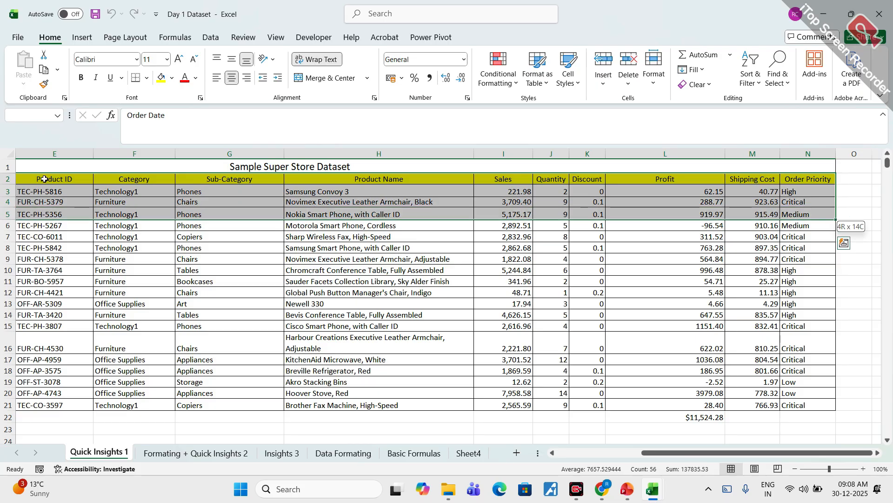
key(shift+Down)
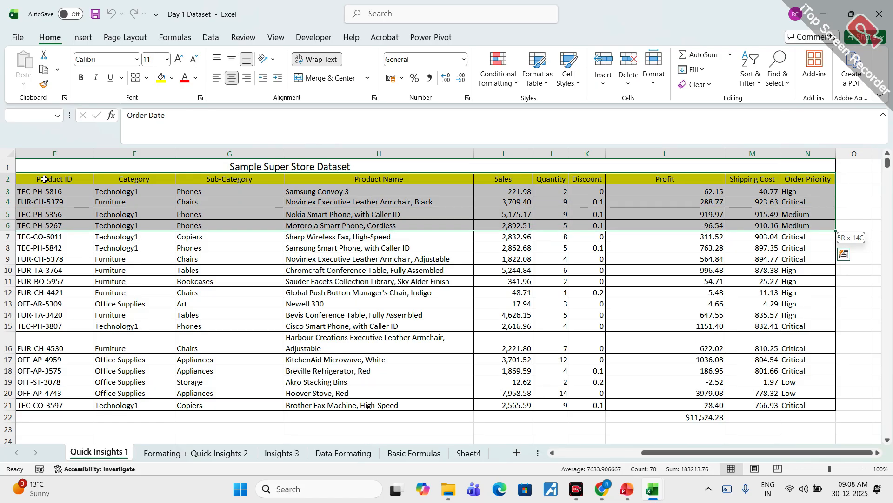
key(shift+Down)
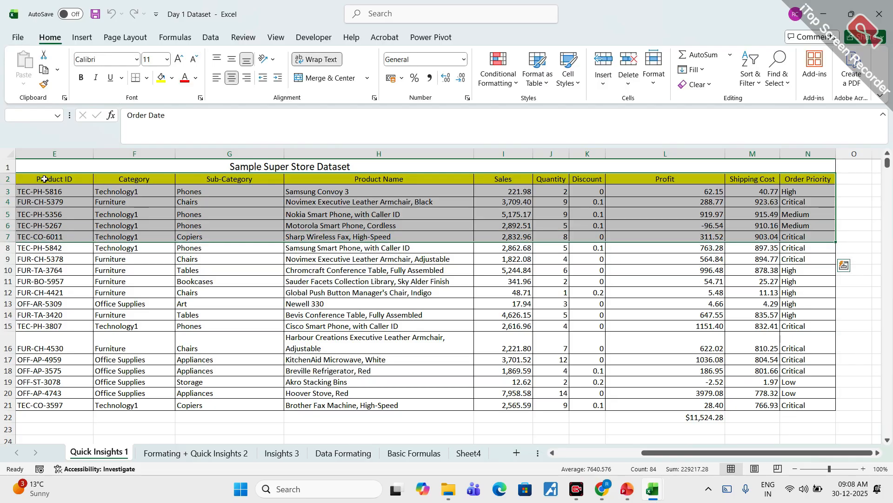
key(ctrl+c)
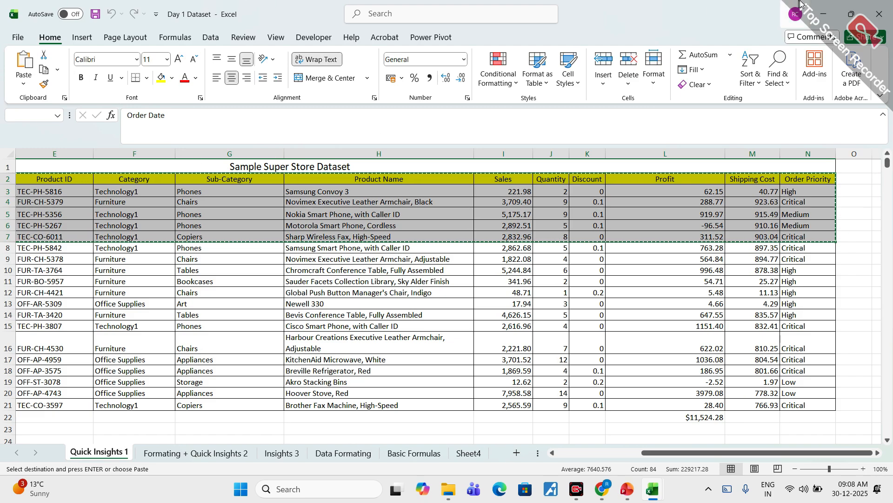
Switch to Chrome, show the blank new tab beside the meeting, and close the floating meeting window
click(828, 15)
mouse_move(602, 488)
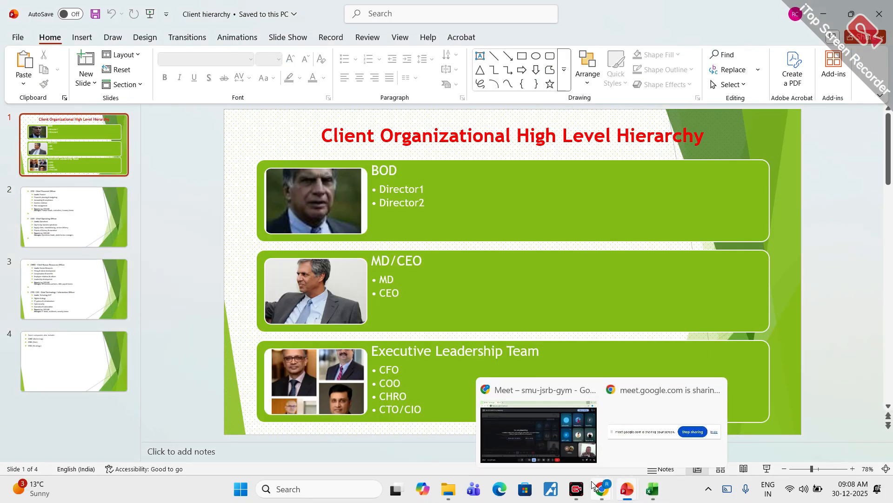
click(560, 434)
click(170, 12)
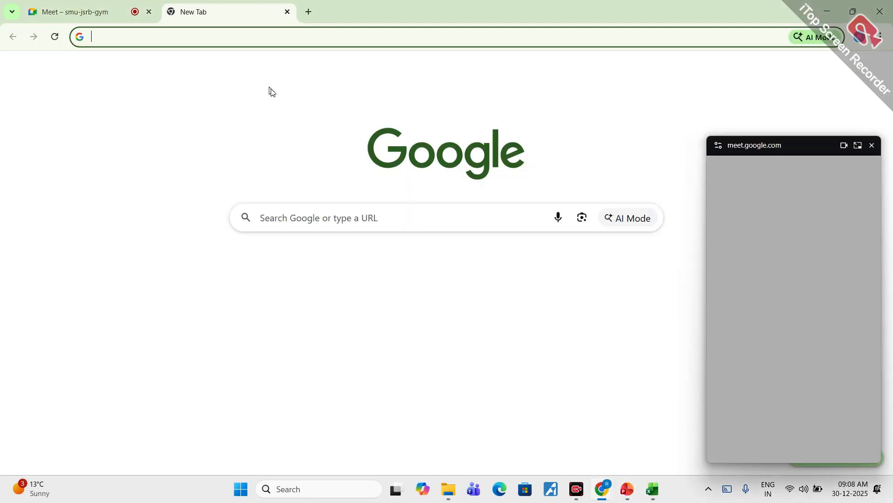
click(873, 147)
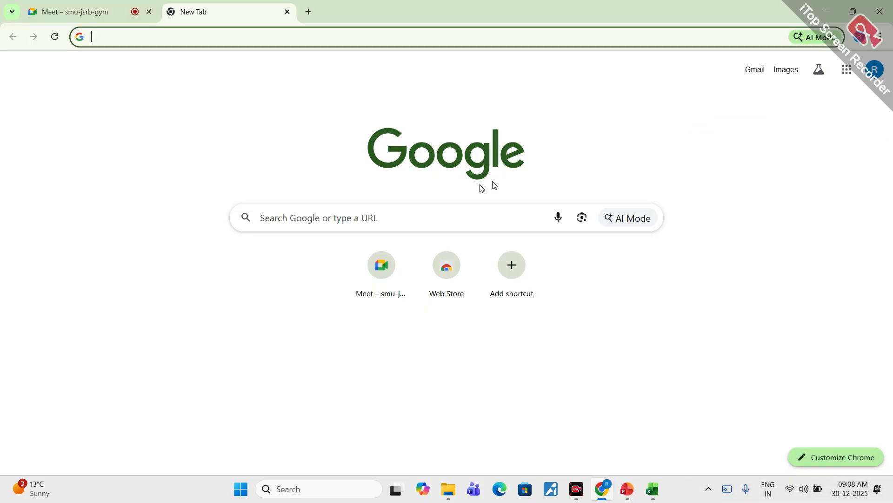
Search Google for "chatgpt", open the ChatGPT site and dismiss the Google sign-in prompt
click(442, 217)
text(chat)
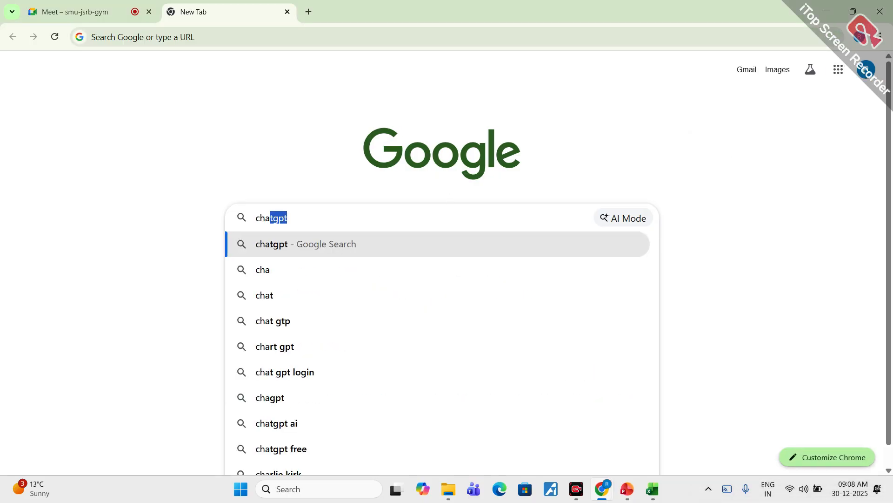
text(gpt)
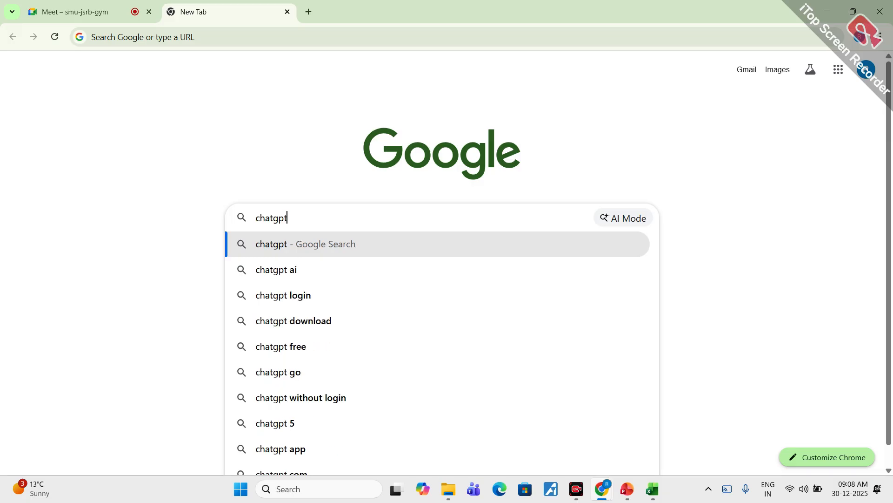
key(Return)
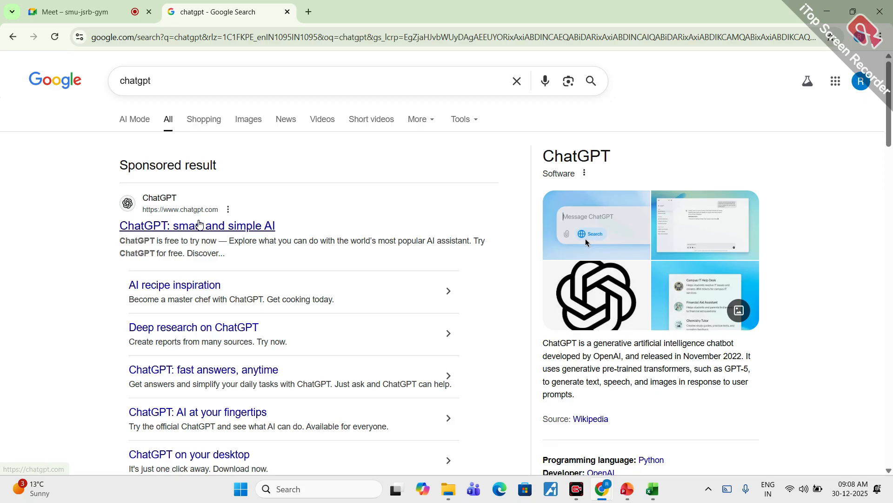
click(169, 241)
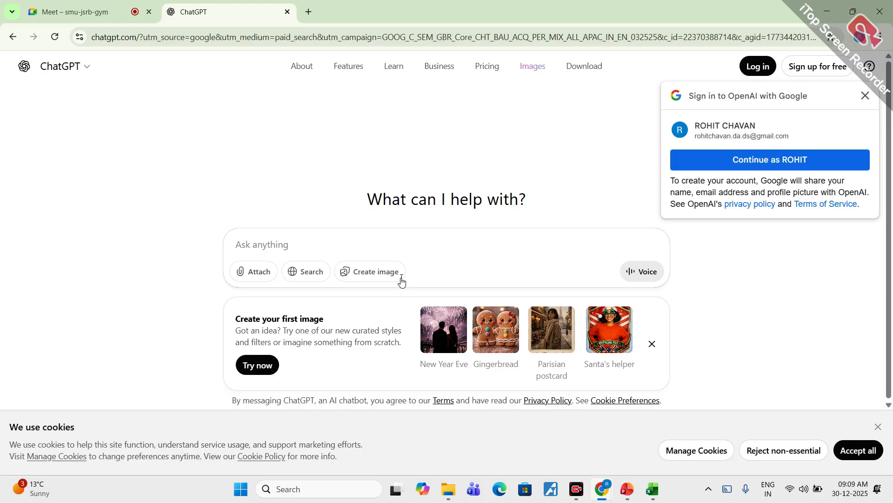
click(865, 96)
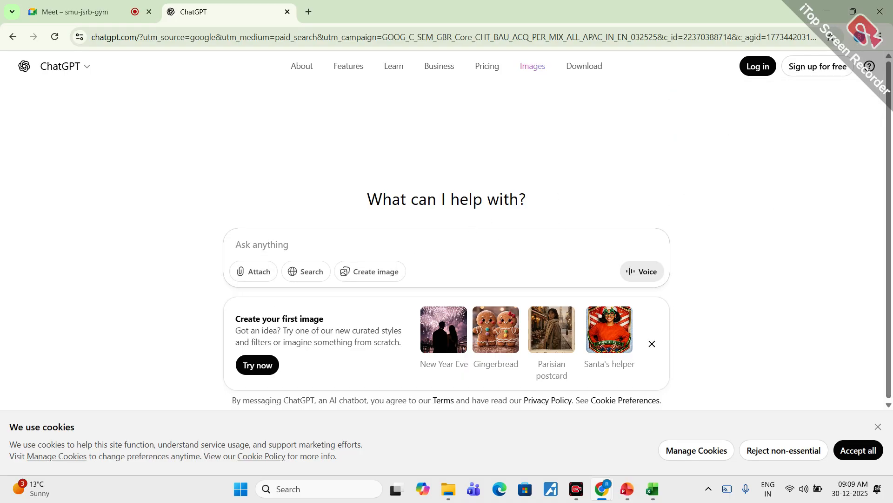
Begin the ChatGPT prompt with "Hi Chat Gpt, assume yourself as data analyst," and dismiss the screen recorder's update notice
text(Hi Ch)
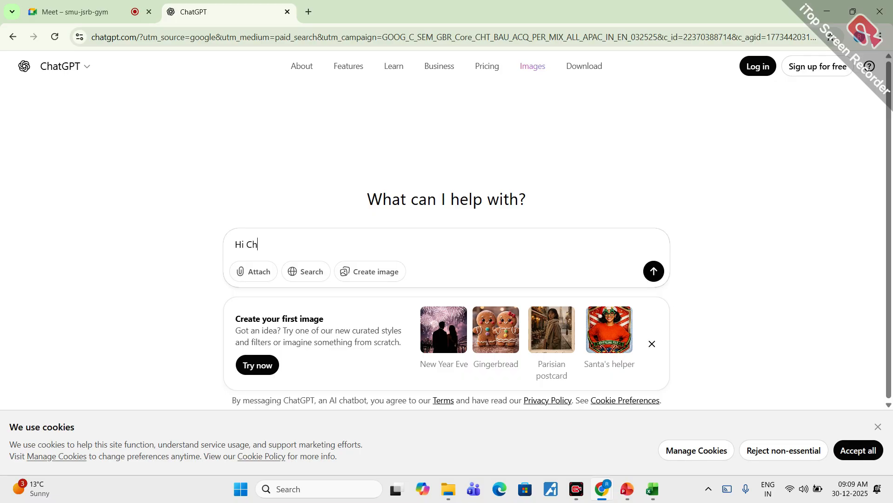
text(at Gpt, assume your)
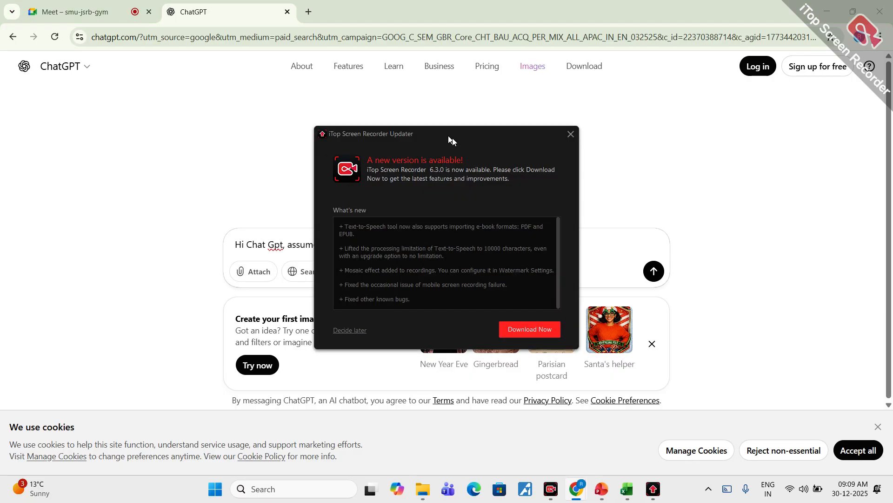
click(569, 135)
text(s)
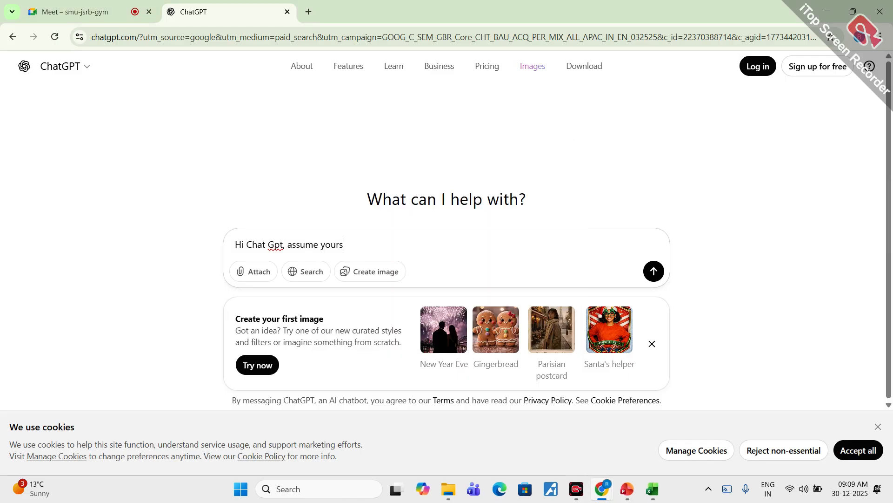
text(elf as data analyst )
Complete the prompt with "please help me to understand below data", paste the copied dataset rows on a new line and send it
text(pleas)
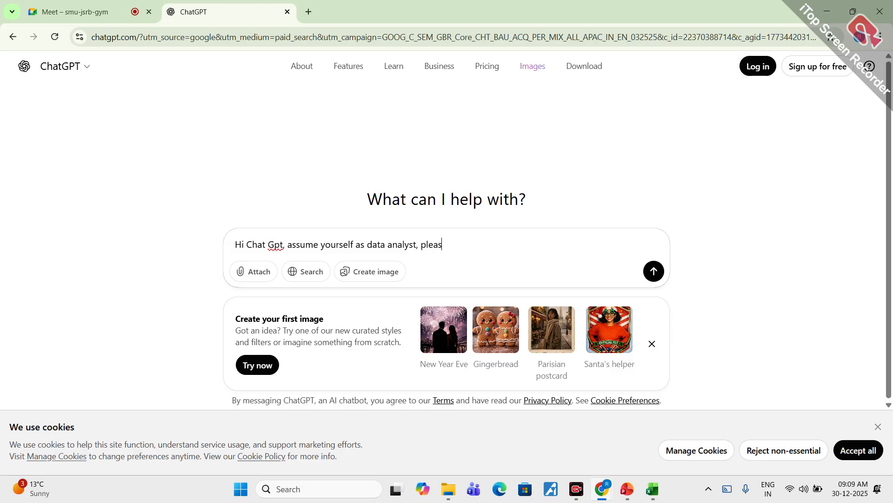
text(e p)
text(help)
text( me )
text(to under)
text(stab)
text(nd)
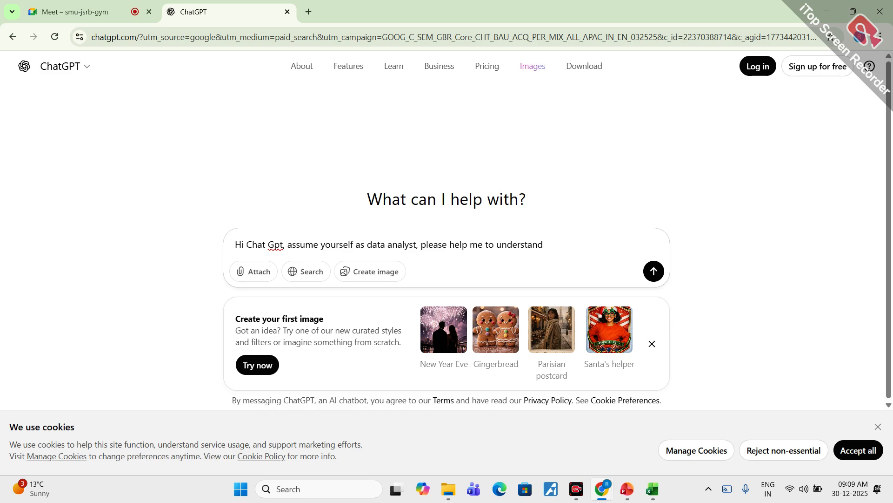
text( below data)
key(shift+Return)
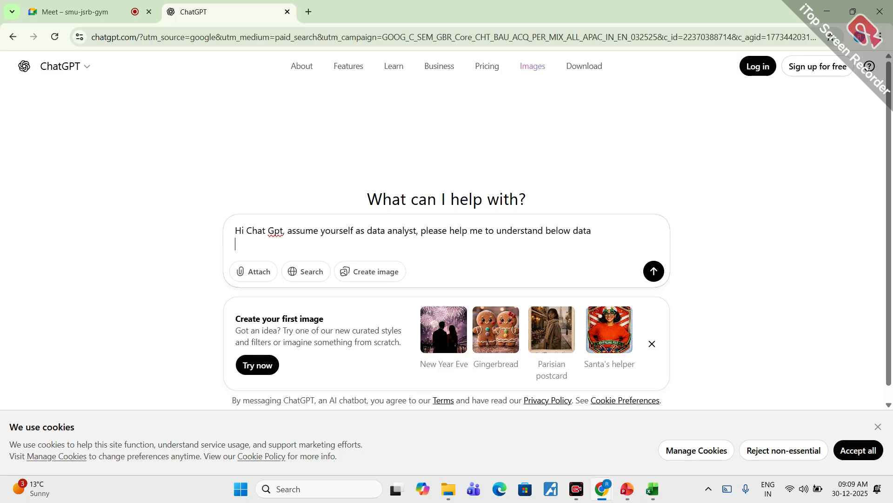
key(ctrl+v)
key(Return)
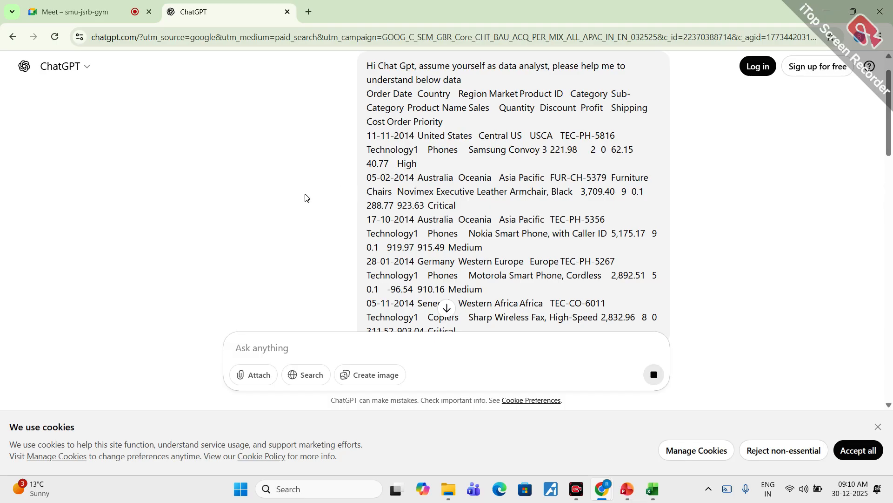
Read the answer's dataset overview and its explanations of the columns from Order Date through Product Name
scroll(277, 223, down, 7)
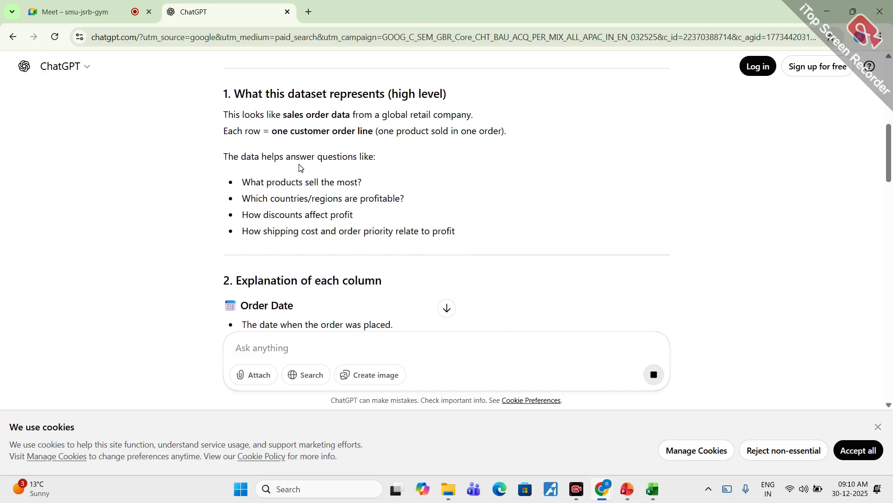
scroll(279, 219, down, 5)
scroll(275, 228, up, 3)
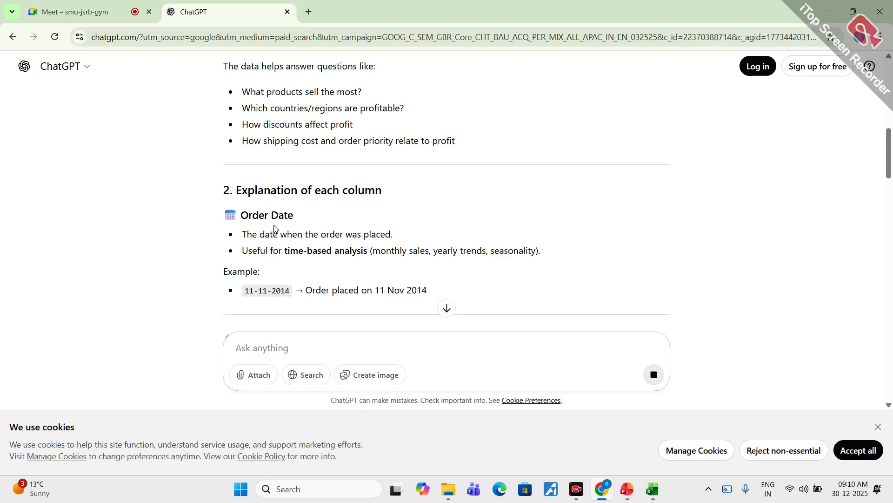
scroll(278, 227, down, 2)
scroll(279, 223, up, 2)
scroll(302, 187, down, 2)
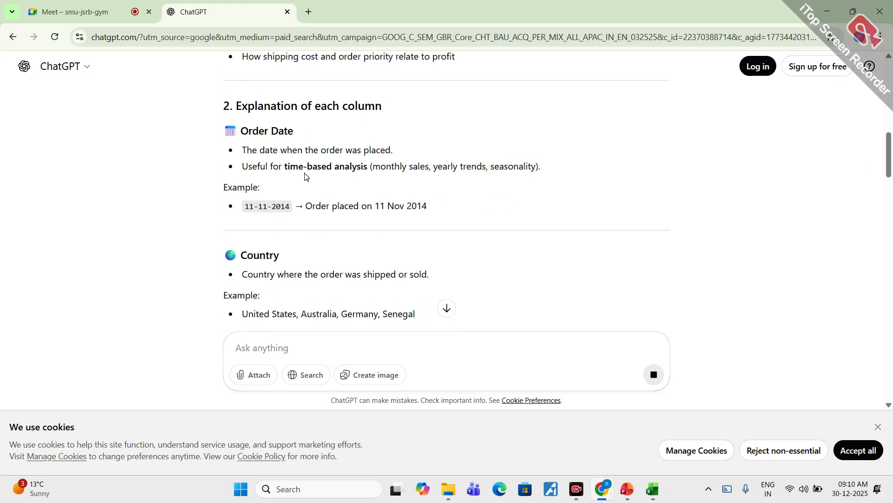
scroll(333, 184, down, 3)
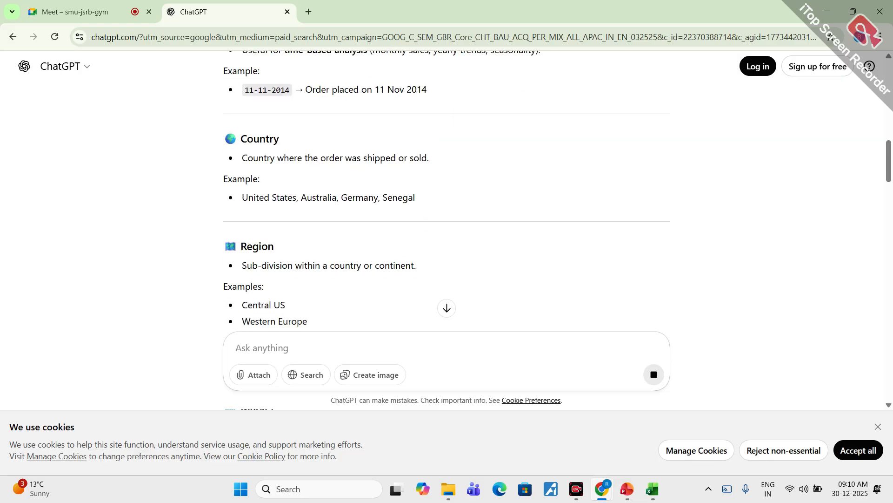
scroll(257, 194, down, 1)
scroll(261, 220, down, 2)
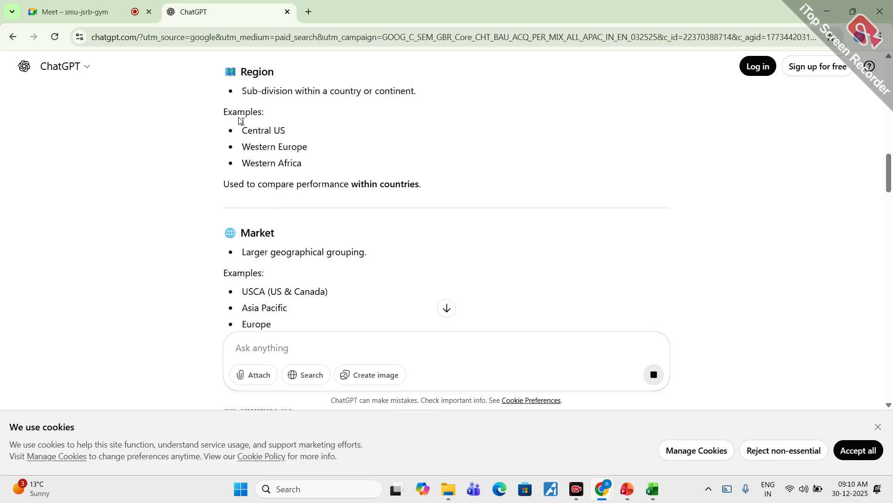
scroll(249, 190, down, 2)
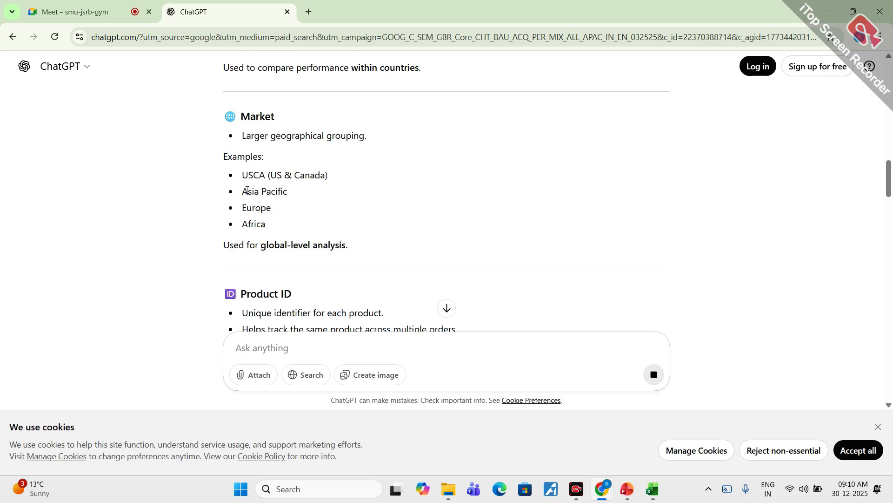
scroll(243, 191, down, 2)
scroll(244, 191, down, 2)
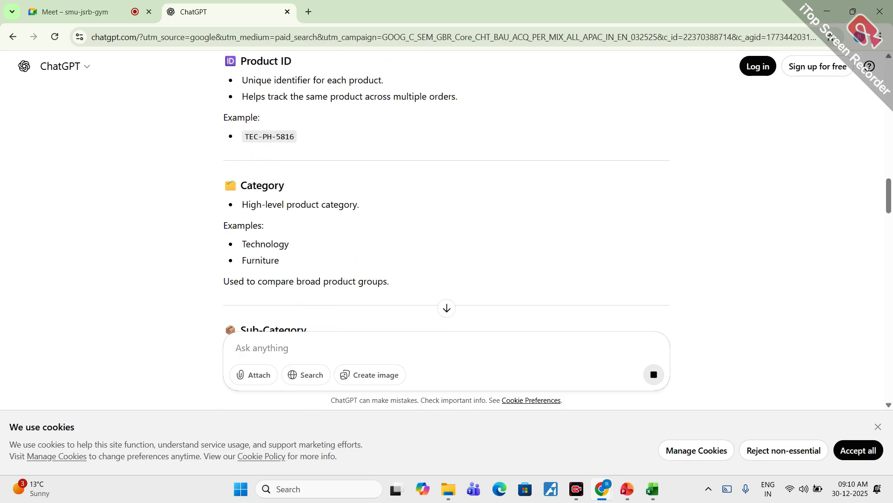
scroll(258, 233, down, 3)
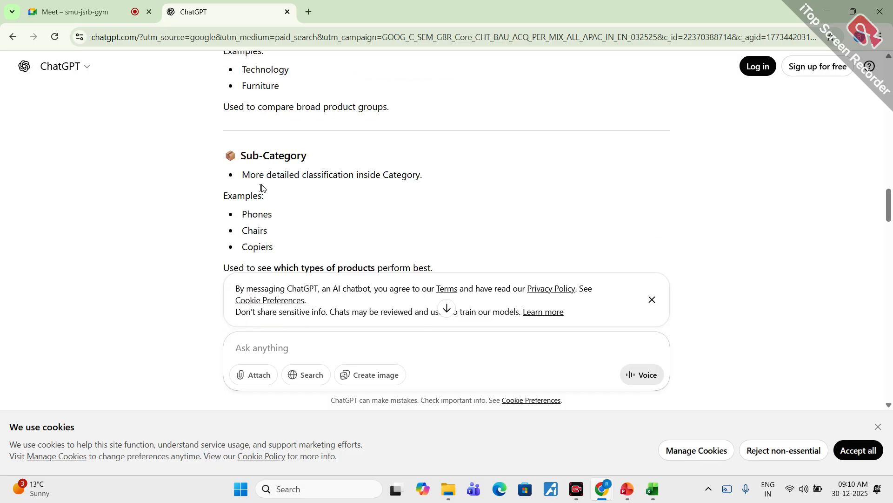
scroll(259, 189, down, 2)
scroll(275, 248, down, 2)
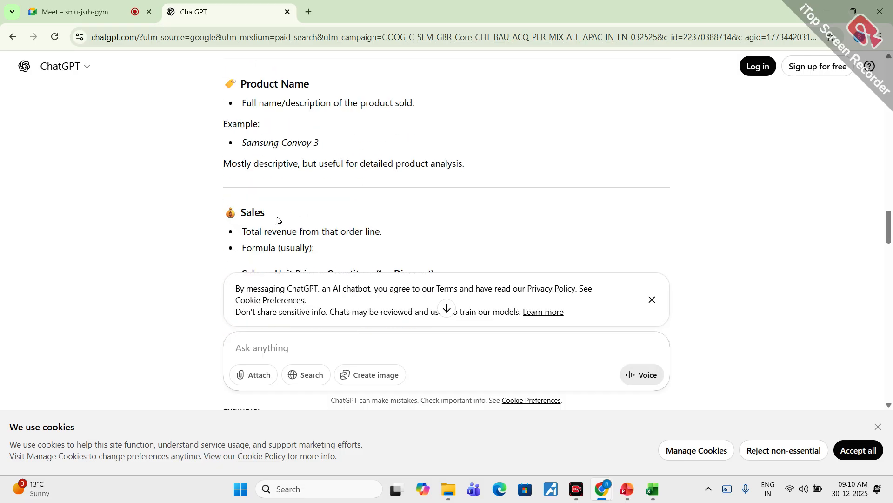
Highlight the Sales formula in the answer's column explanations and clear the selection
scroll(277, 216, down, 3)
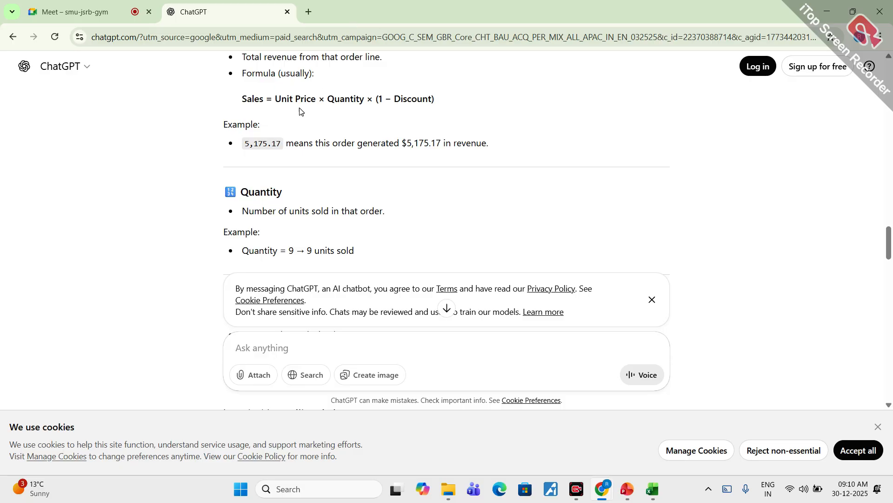
drag(243, 99, 432, 99)
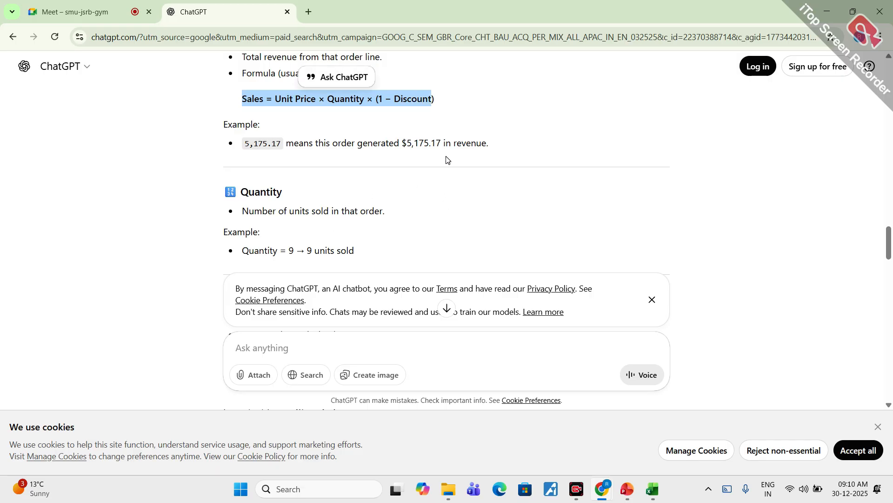
click(423, 107)
Read the answer's explanations of the Quantity, Discount, Profit, Shipping Cost and Order Priority columns
scroll(302, 195, down, 2)
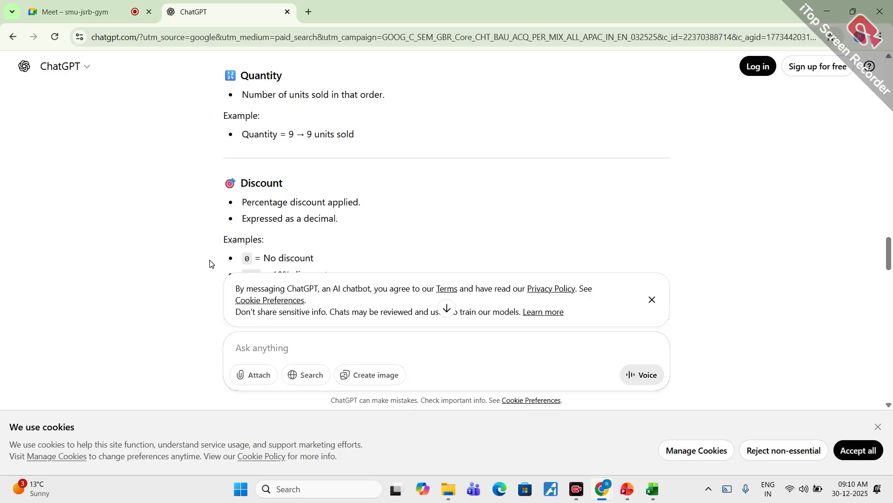
scroll(311, 182, down, 2)
scroll(280, 224, down, 3)
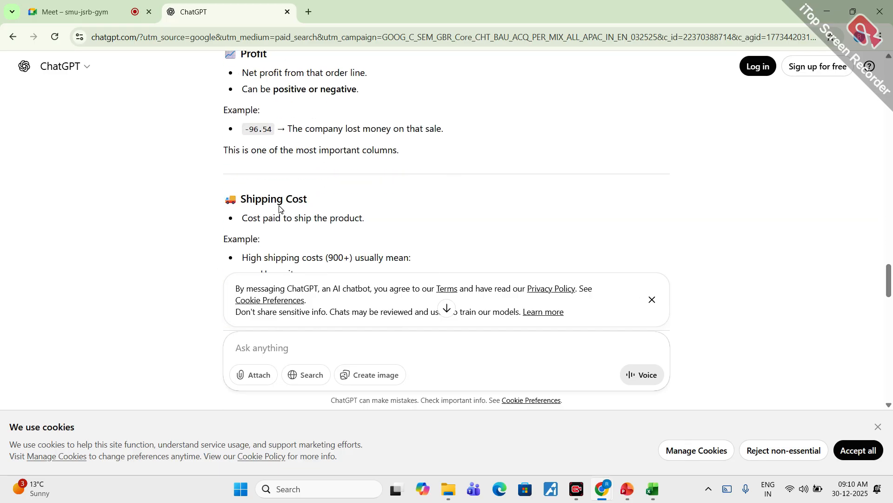
scroll(279, 205, up, 4)
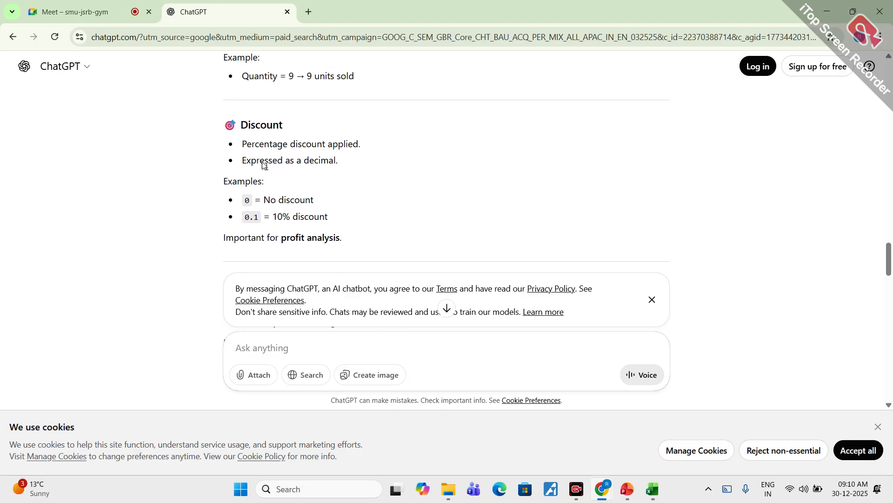
scroll(260, 172, down, 8)
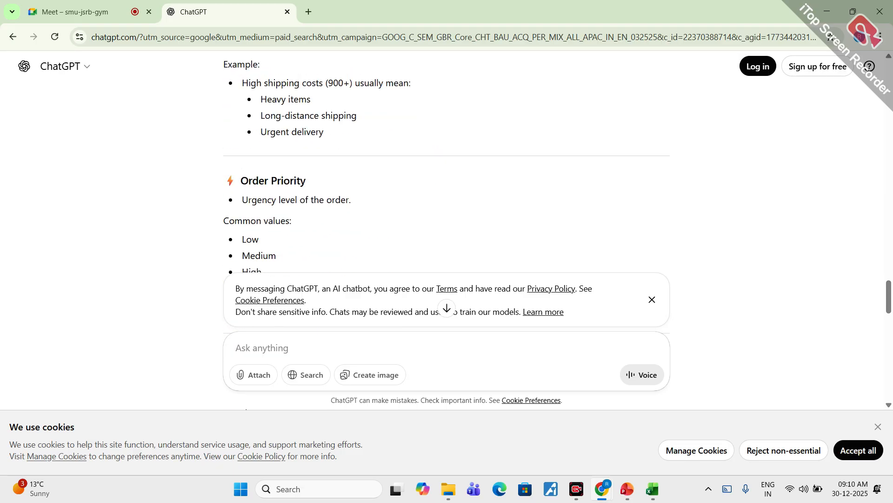
scroll(271, 183, down, 1)
scroll(270, 183, up, 2)
Review the key insights, typical analyses and follow-up offers in the answer, and dismiss the terms notice above the message box
scroll(270, 184, down, 6)
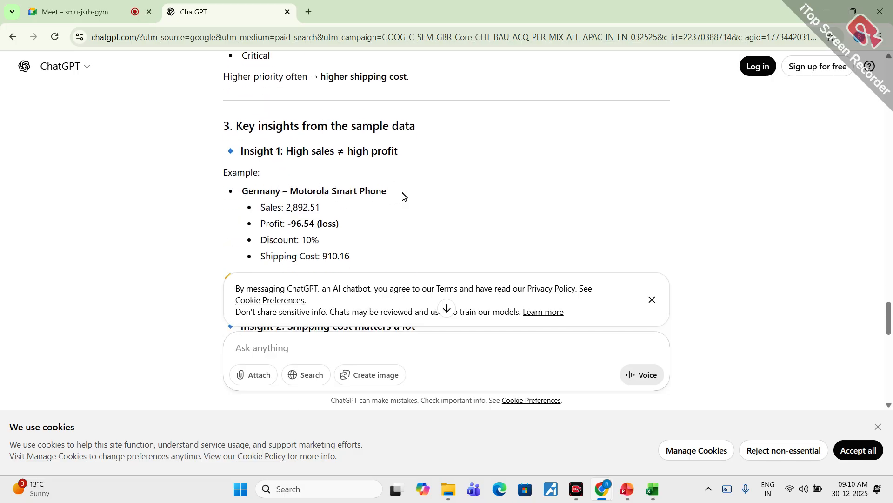
scroll(389, 199, down, 2)
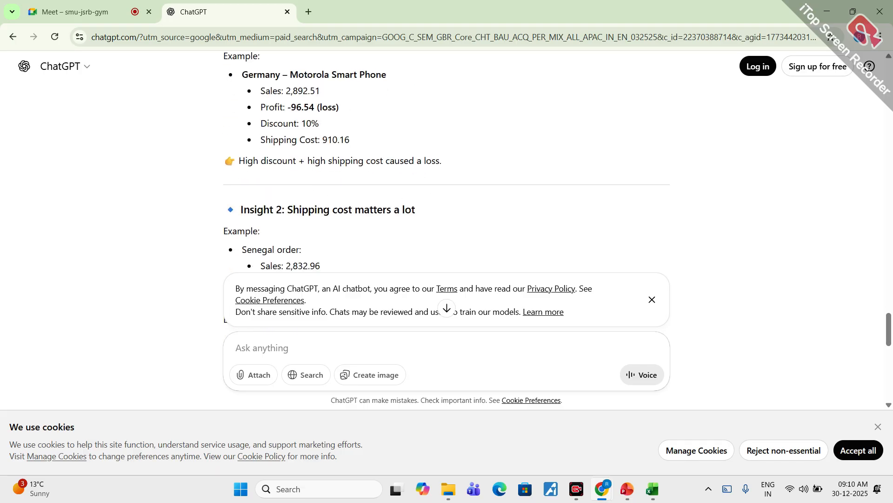
scroll(397, 159, down, 3)
scroll(310, 210, up, 2)
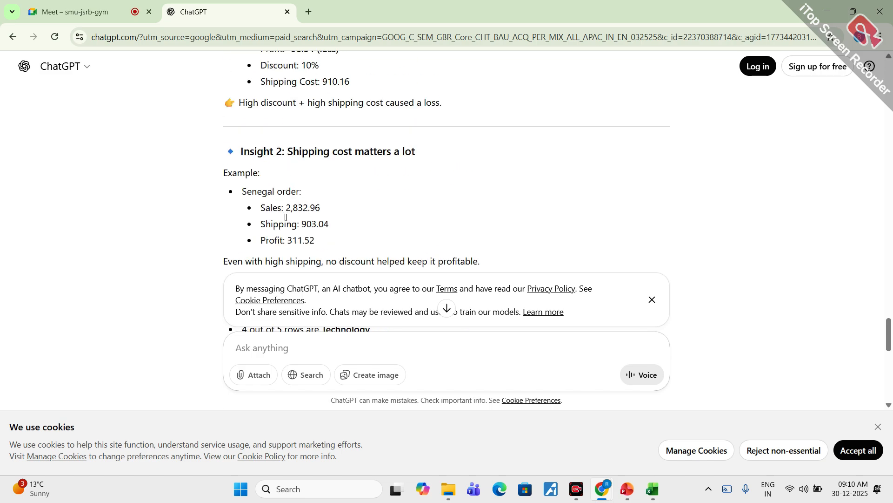
scroll(379, 196, down, 5)
scroll(366, 196, down, 3)
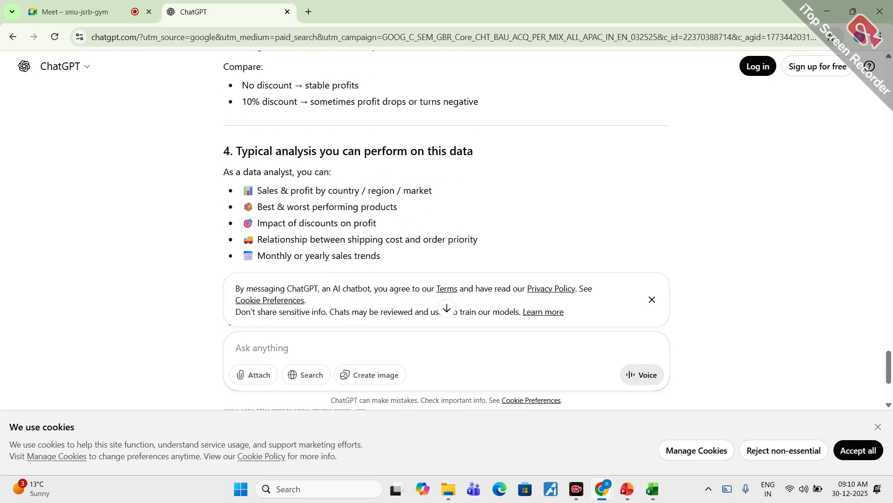
scroll(343, 185, down, 3)
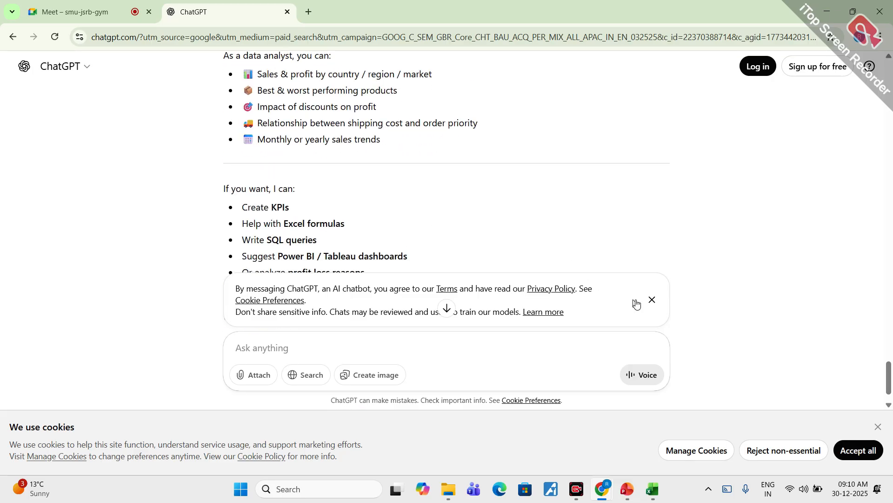
click(652, 299)
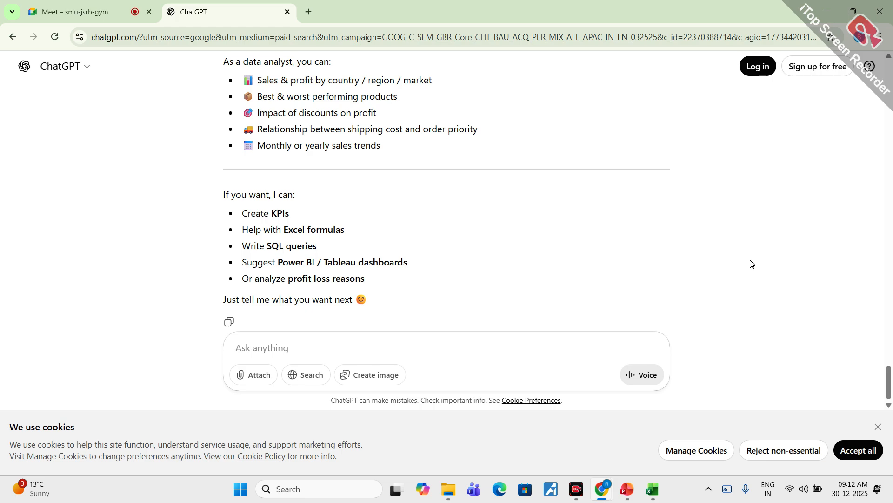
Minimize Chrome, bring up the Day 1 Dataset workbook in Excel, and switch to the Excel for DA presentation in PowerPoint
click(822, 12)
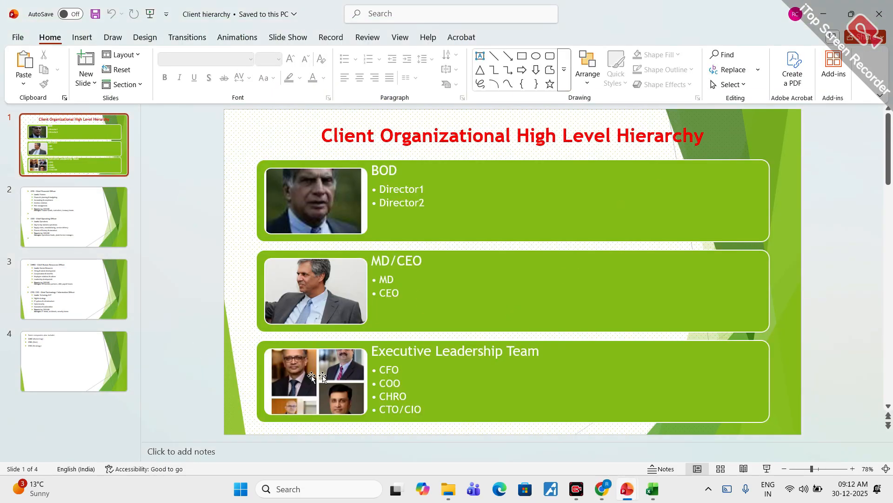
mouse_move(653, 488)
click(603, 453)
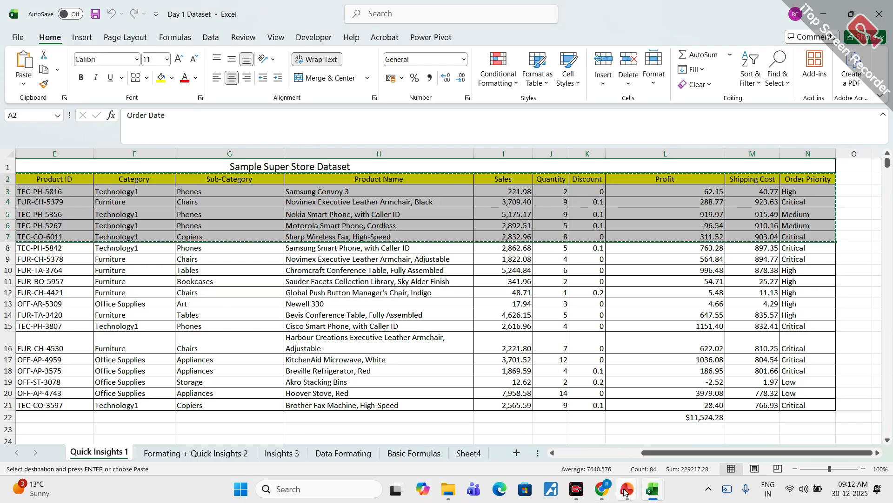
mouse_move(621, 491)
click(500, 431)
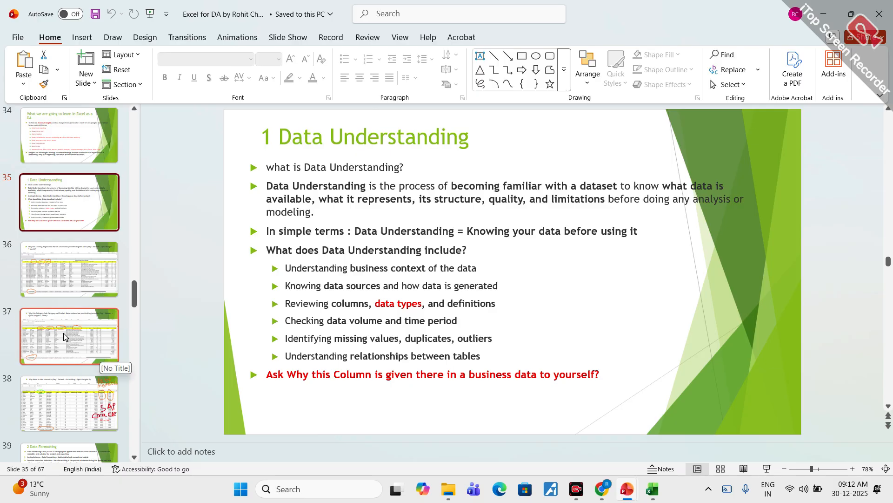
Show slides 36 and 37 about the dataset columns, return to slide 35, and minimize the presentation to get back to the workbook
click(49, 267)
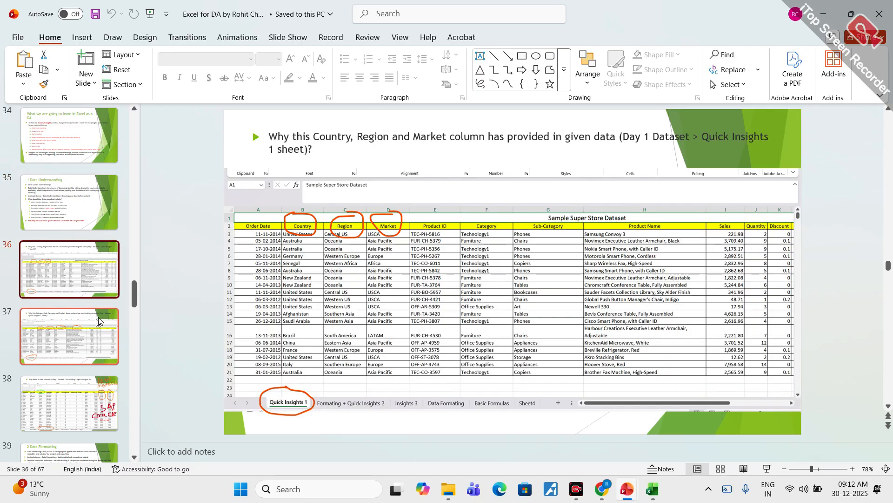
click(81, 344)
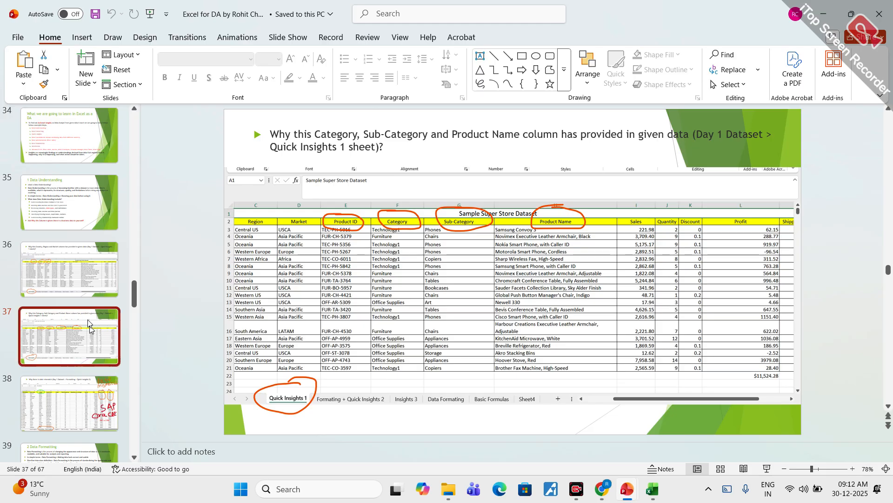
click(83, 218)
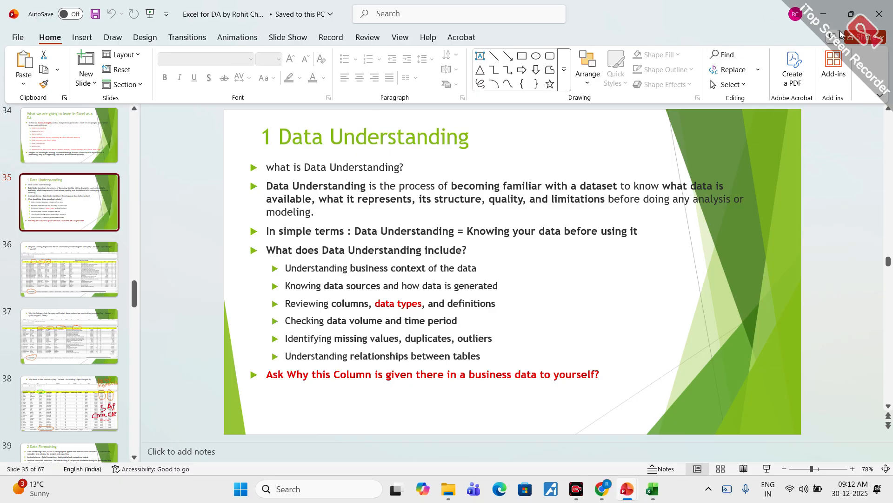
click(824, 14)
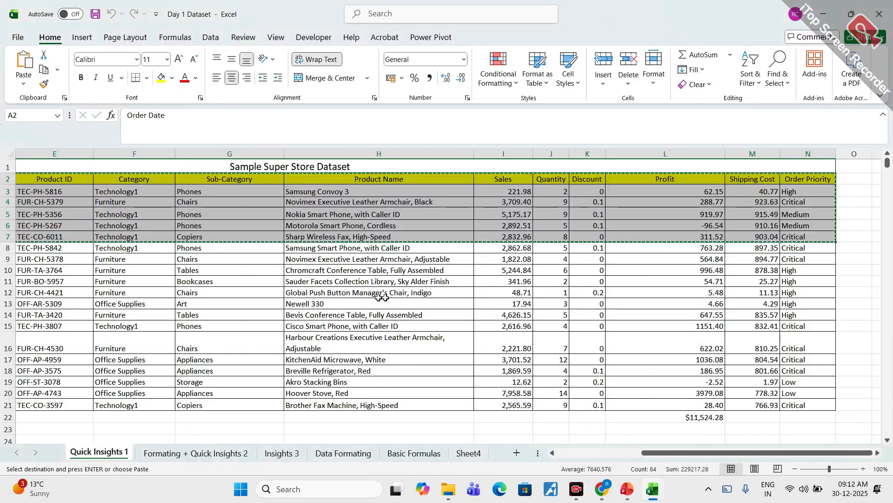
Deselect the copied dataset rows and switch to slide 35, Data Understanding, in the Excel for DA presentation in PowerPoint
click(857, 217)
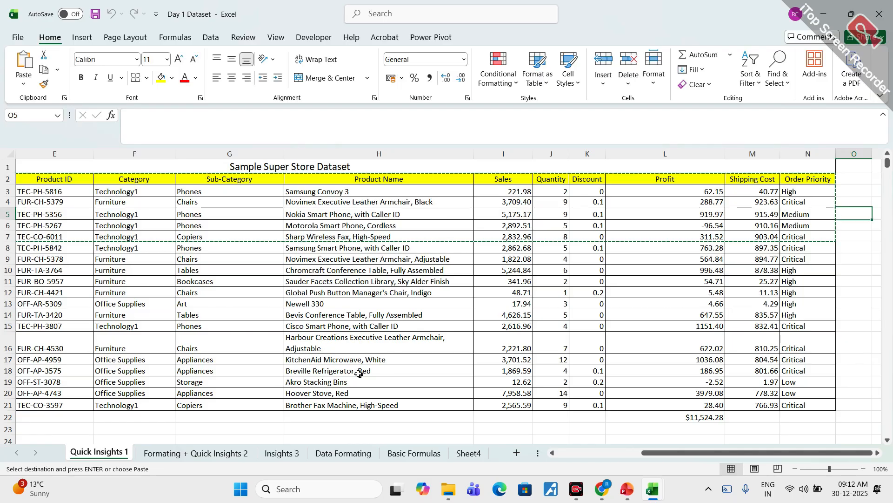
mouse_move(613, 486)
click(501, 442)
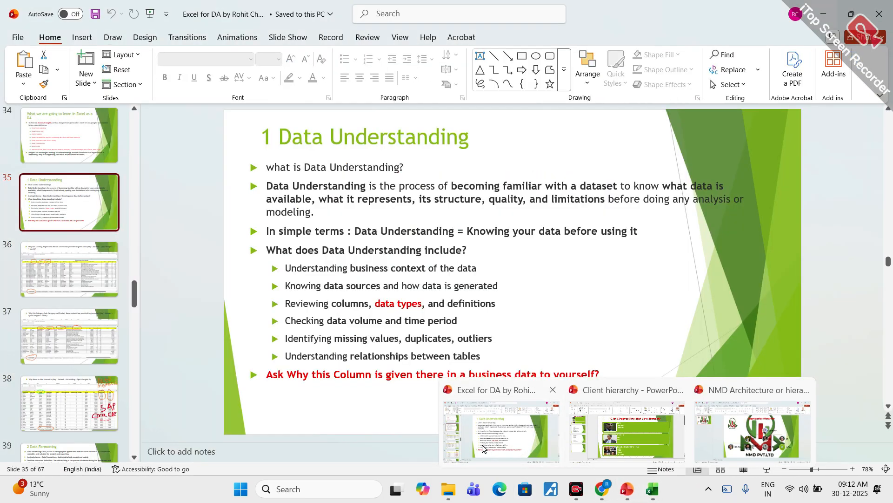
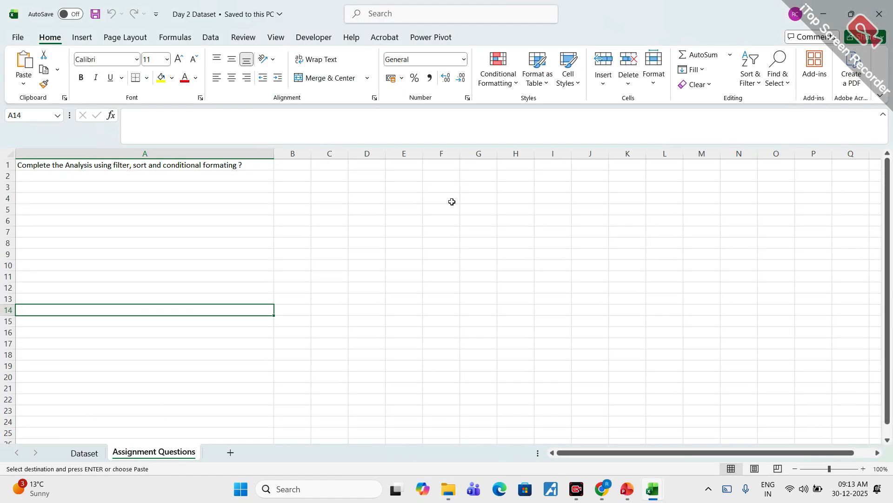
Show the Dataset sheet of the Day 2 Dataset workbook, close that workbook and return to the first columns of Quick Insights 1
click(85, 453)
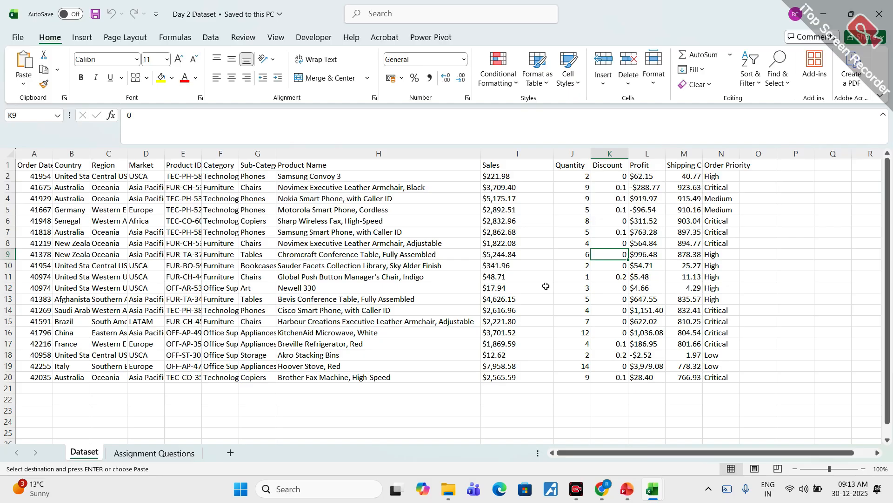
click(880, 14)
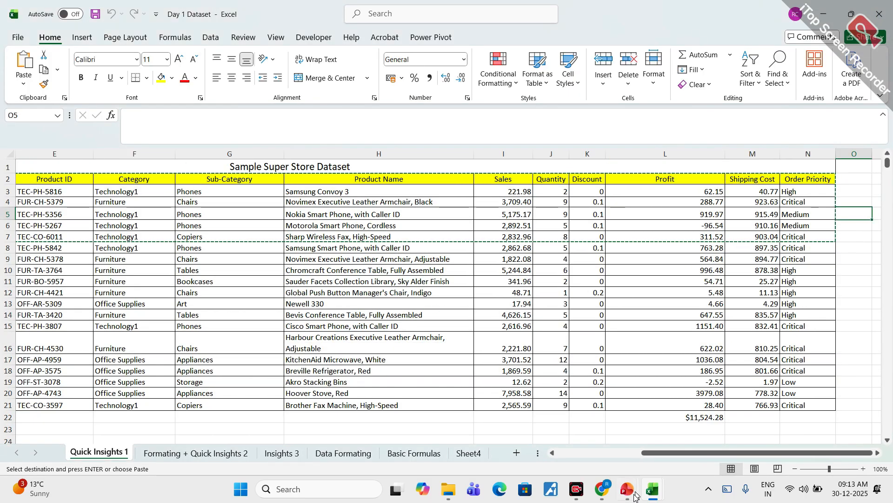
mouse_move(653, 488)
click(587, 446)
click(71, 191)
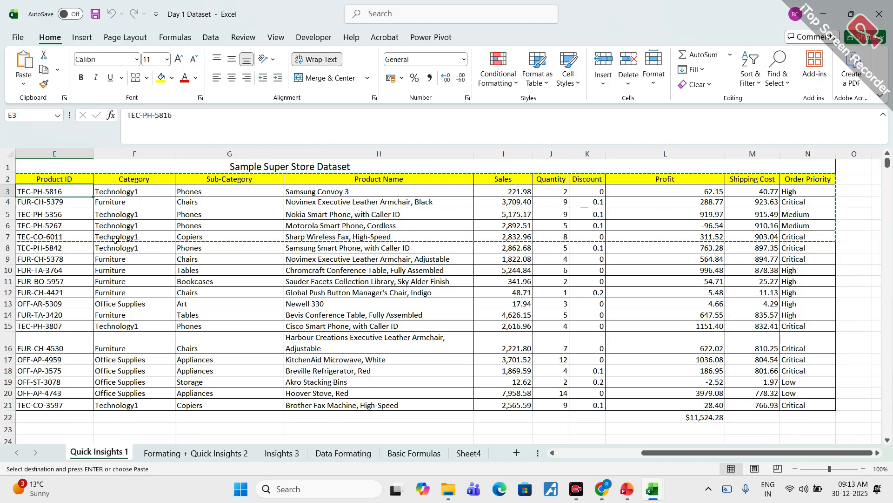
click(552, 452)
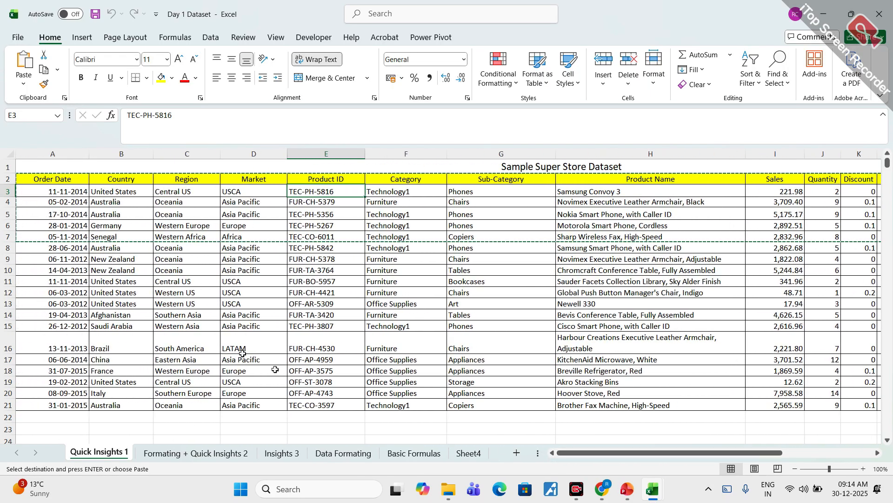
Select the Order Date values in A3:A21 and inspect their number category and date type in Format Cells without changing them
click(58, 193)
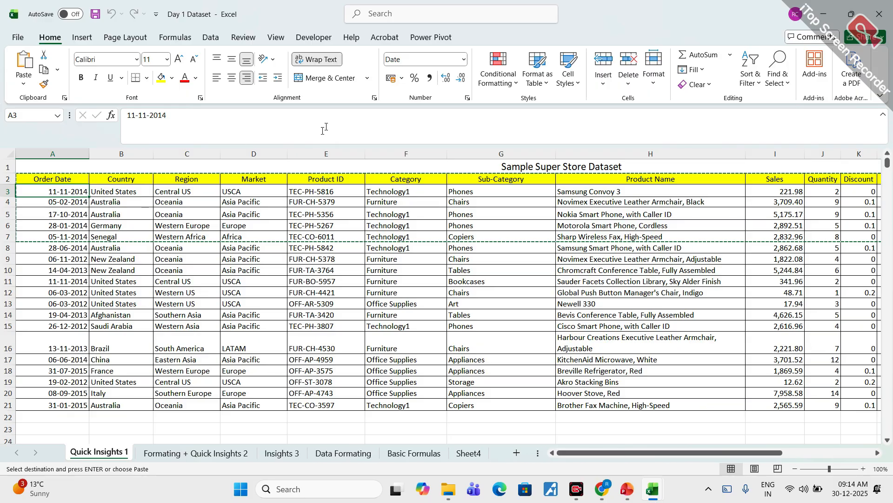
click(121, 189)
key(ctrl+shift+Down)
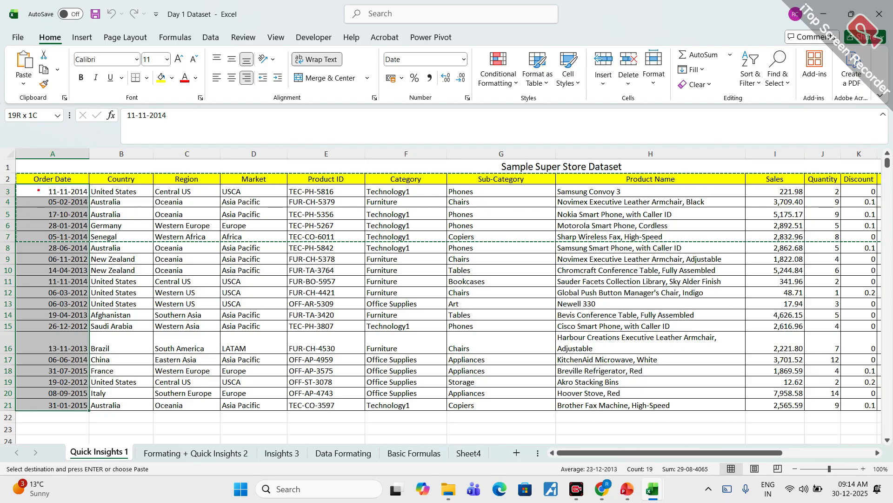
mouse_move(46, 176)
mouse_down()
mouse_move(42, 374)
mouse_move(98, 239)
mouse_up()
click(51, 192)
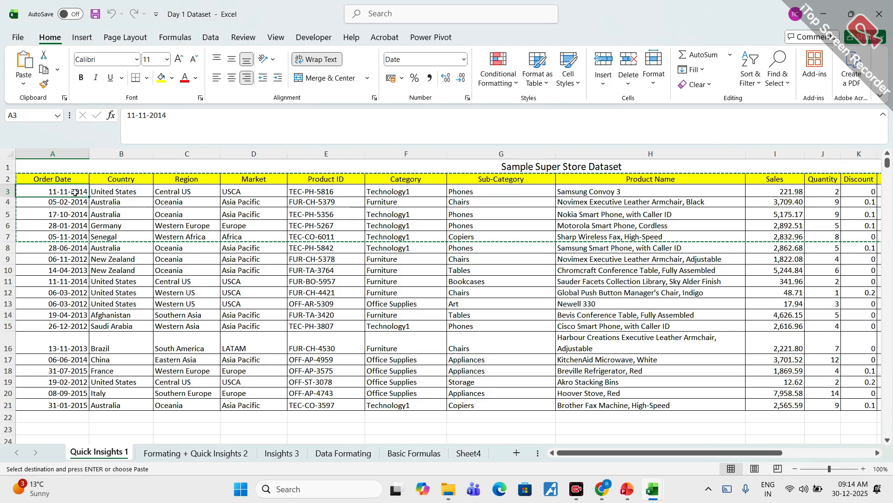
key(ctrl+shift+Down)
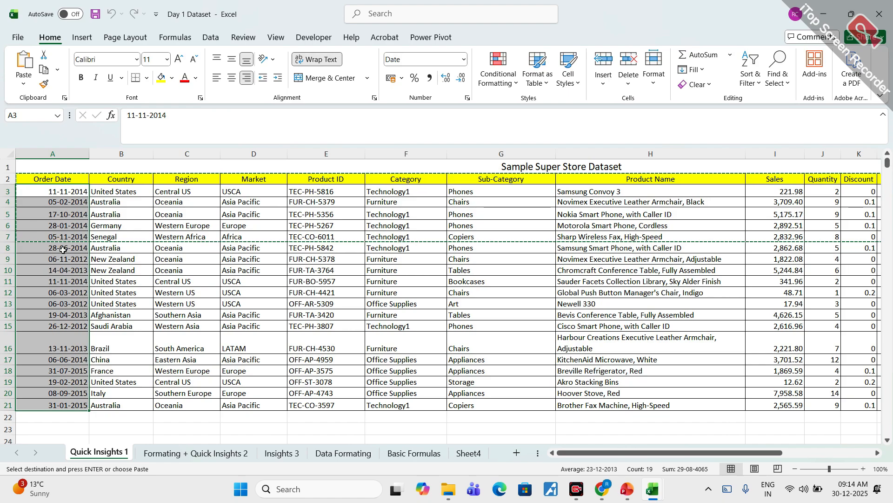
right_click(53, 218)
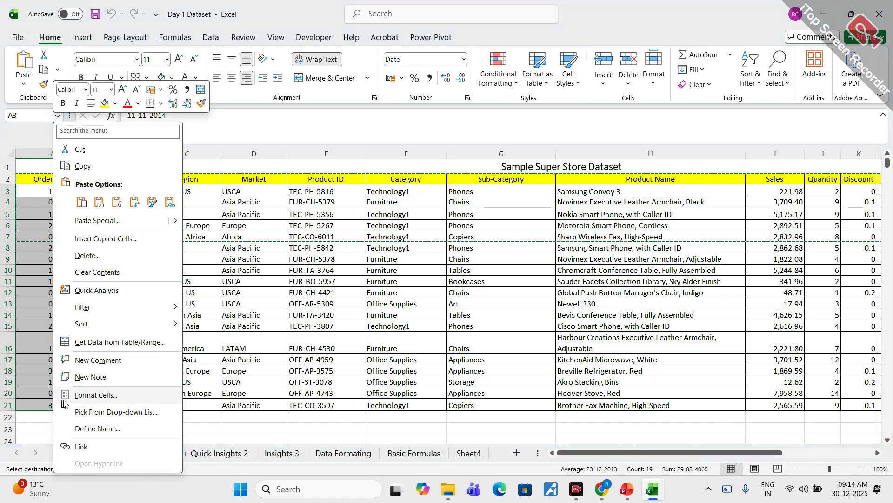
click(97, 392)
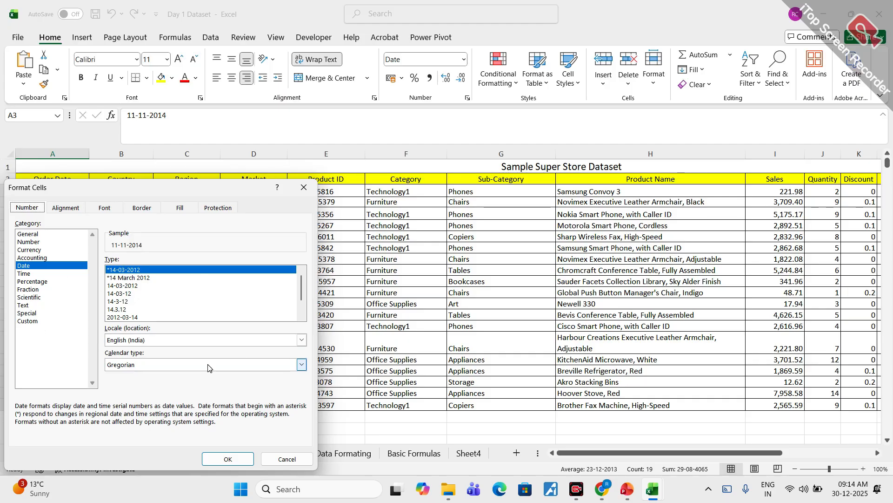
click(286, 459)
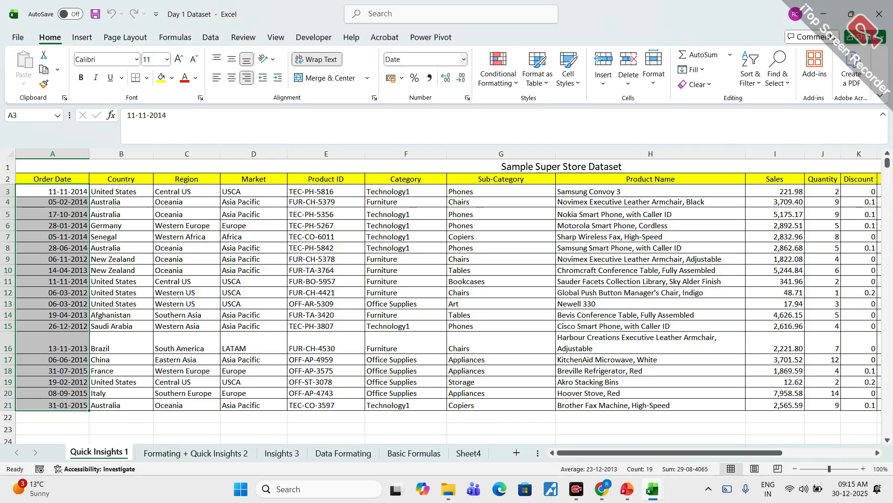
Review the available number formats for the Order Date values, including the full Date type list, and leave the format as is
mouse_move(423, 47)
mouse_down()
mouse_move(467, 70)
mouse_move(427, 46)
mouse_up()
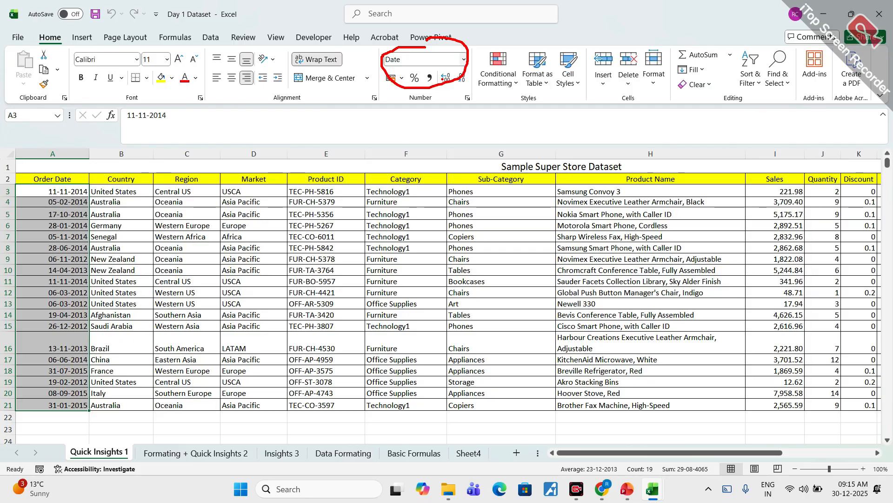
click(464, 59)
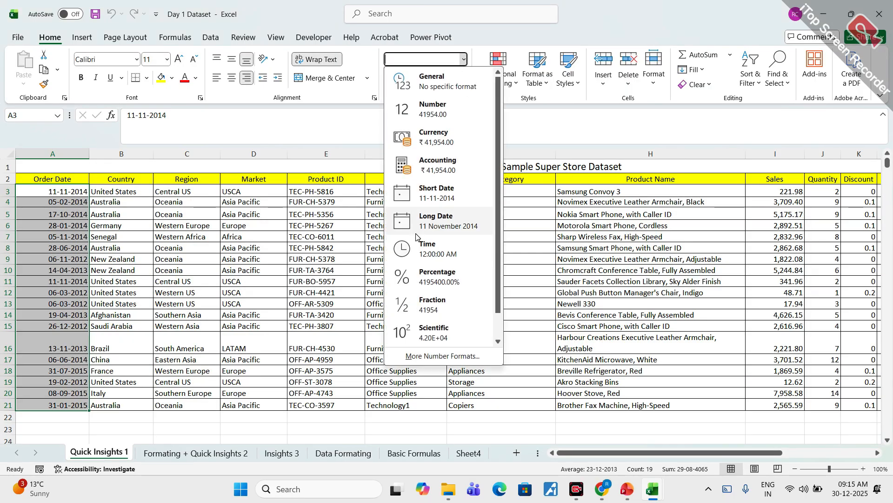
click(442, 356)
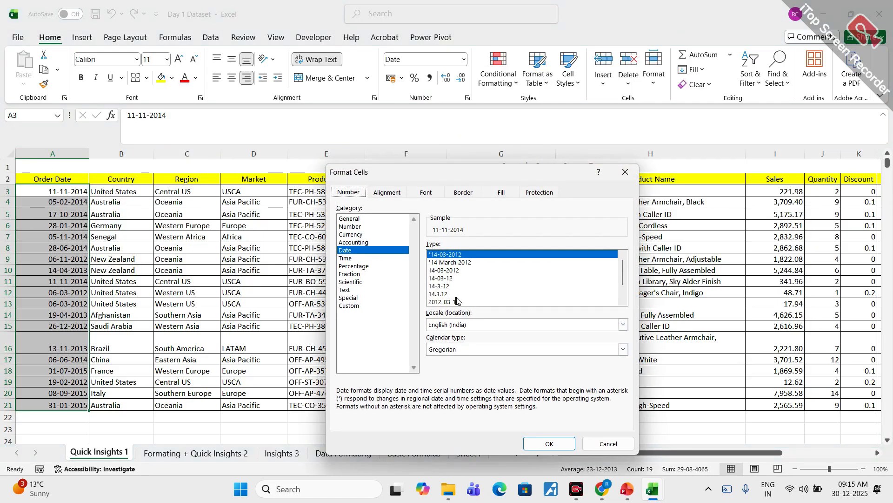
click(625, 171)
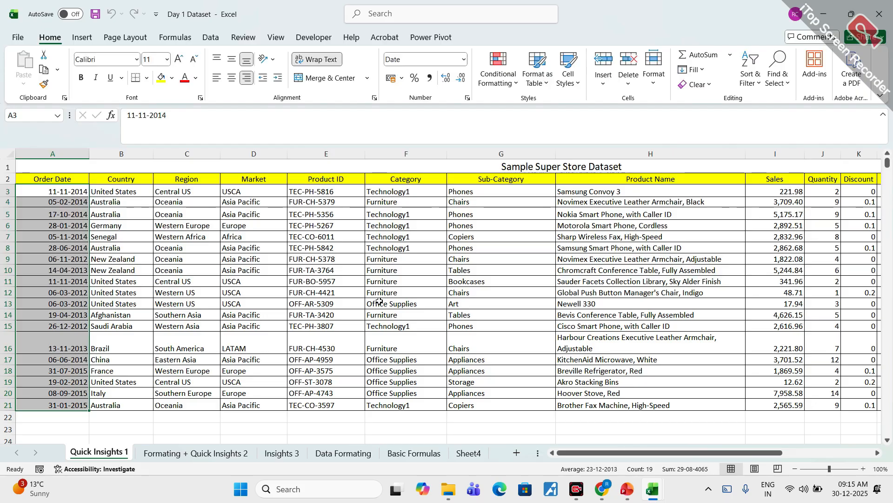
Format the Country values in B3:B21 as Text
click(117, 193)
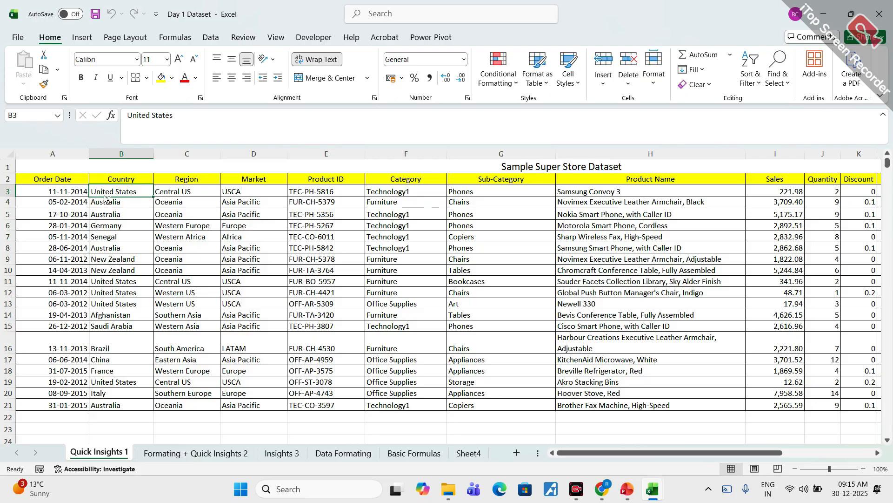
key(ctrl+shift+Down)
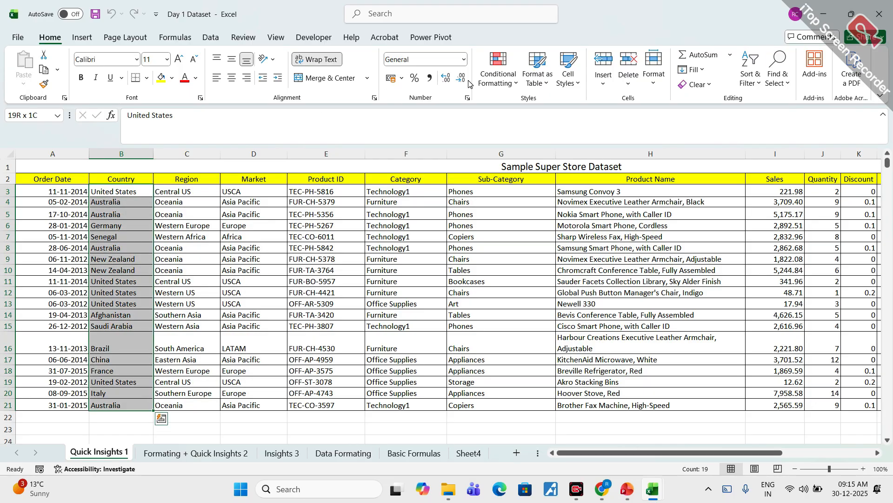
click(464, 59)
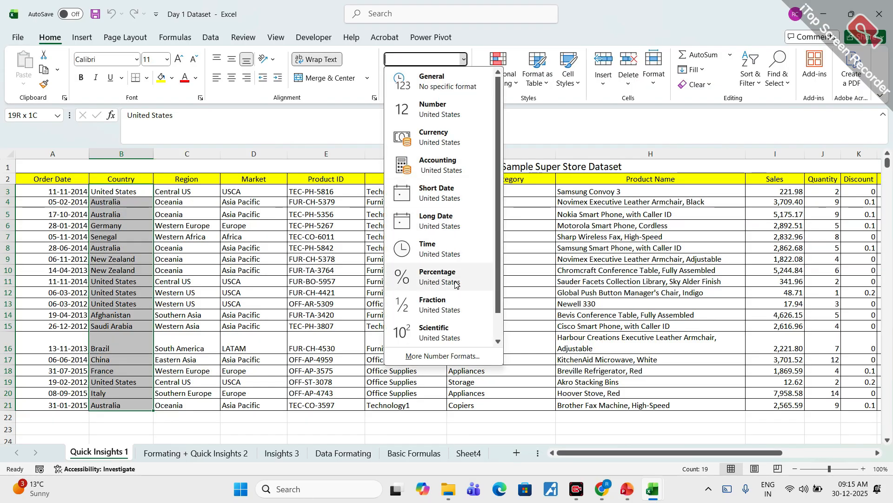
scroll(442, 266, down, 1)
click(428, 333)
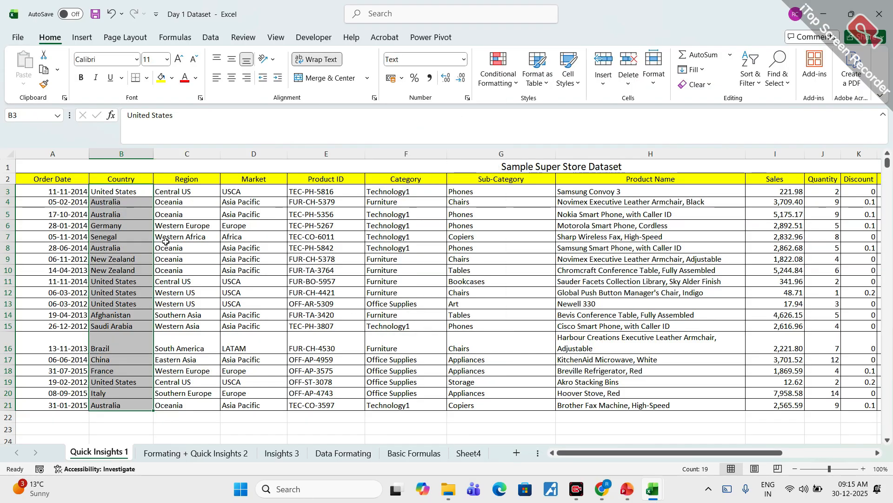
click(182, 195)
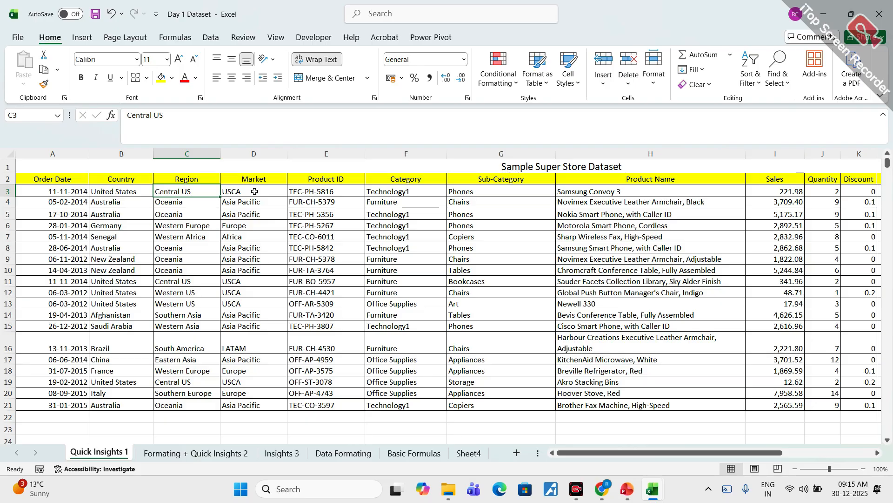
key(ctrl+shift+Right)
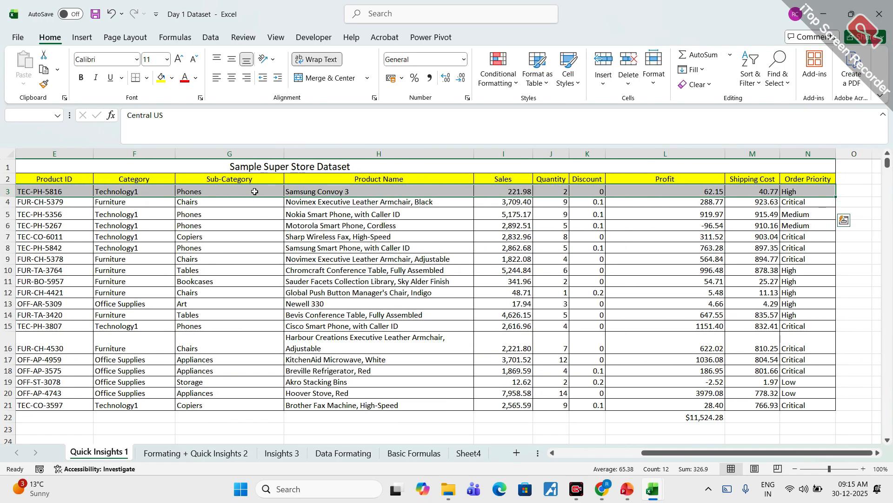
click(551, 454)
drag(550, 456, 549, 456)
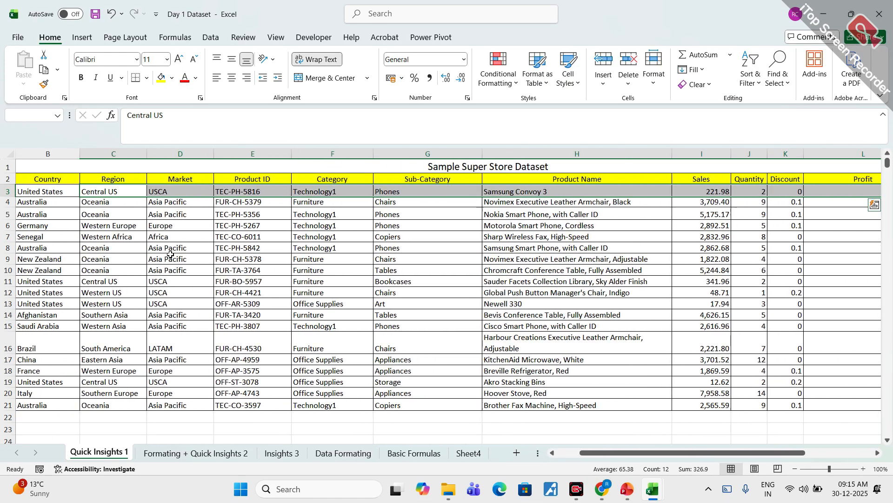
click(101, 192)
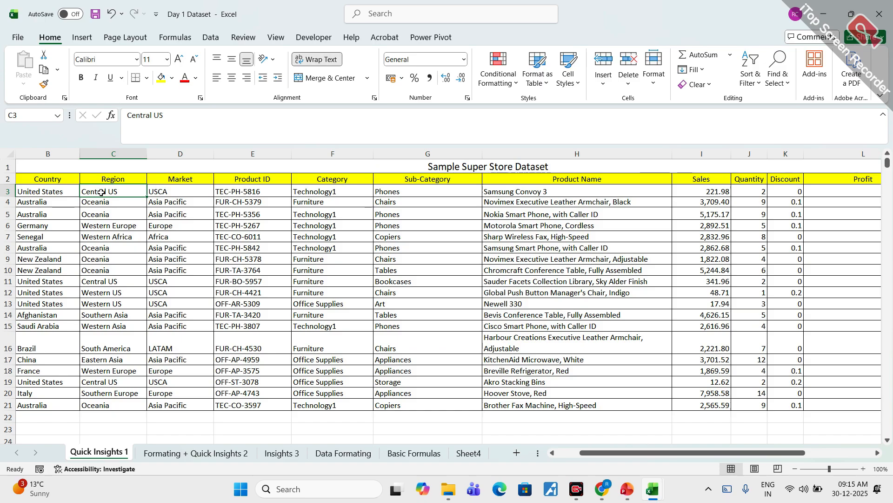
key(ctrl+Right)
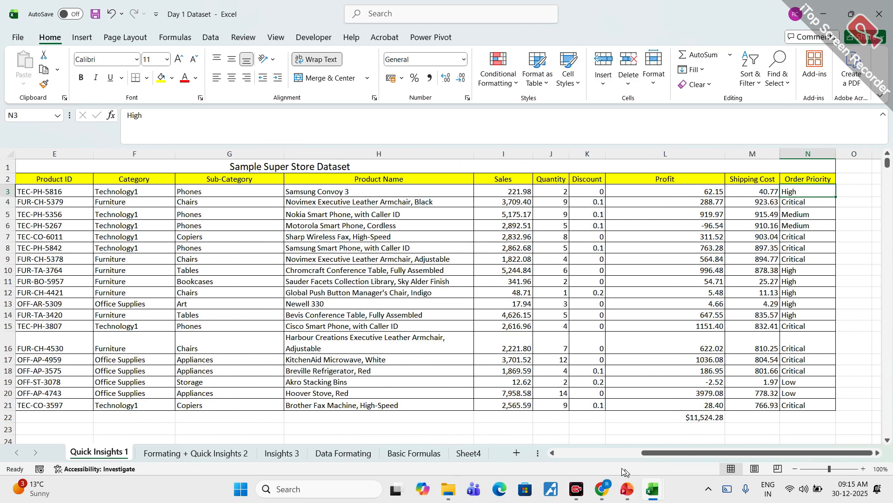
click(554, 453)
click(553, 454)
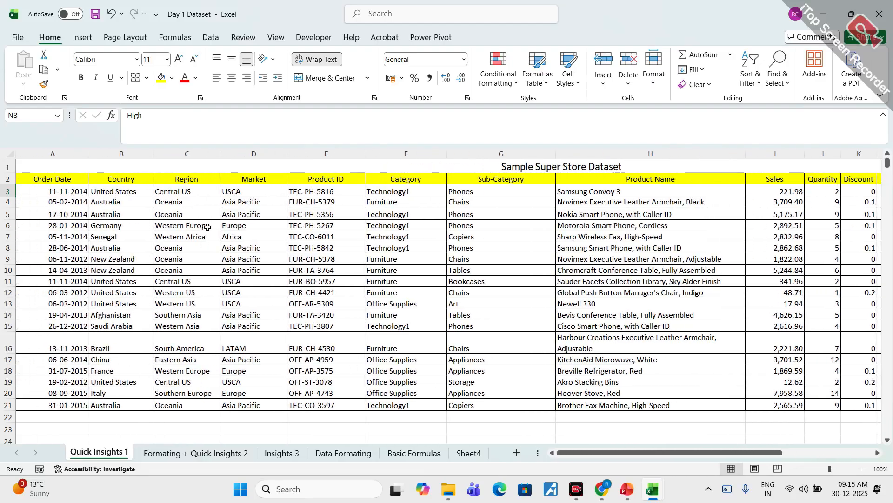
click(163, 191)
Select the Country, Region and Market values in B3:D21 and format them as Text
click(114, 192)
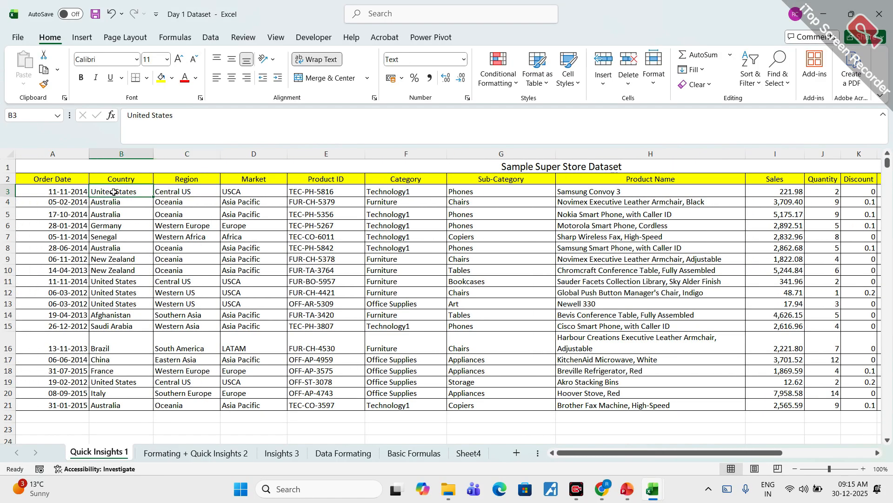
key(shift+Right)
key(shift+Right)
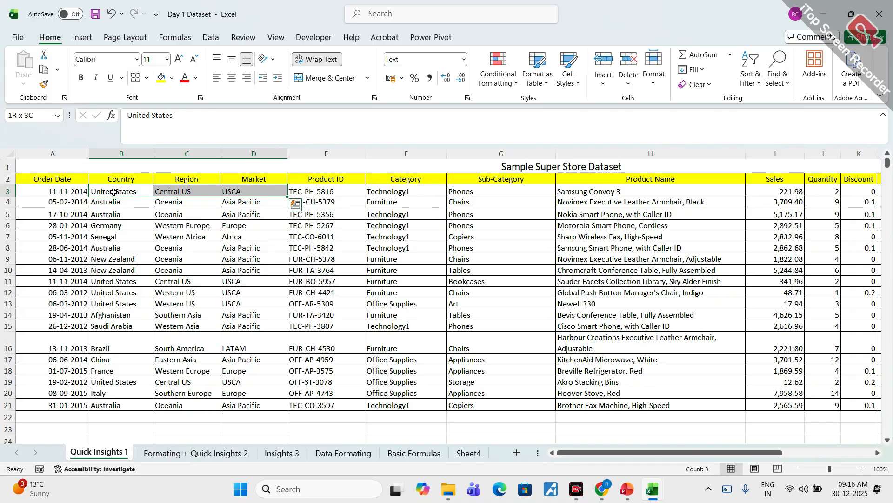
key(ctrl+shift+Down)
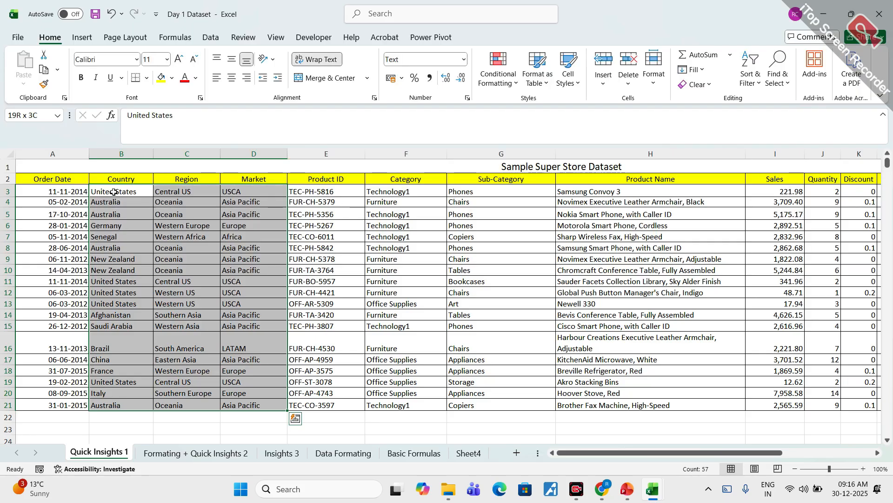
click(464, 59)
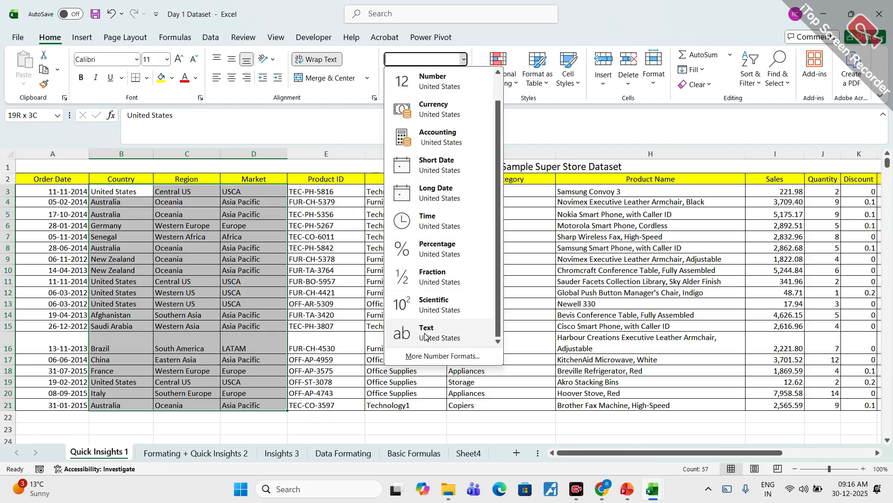
click(425, 335)
Check the number format of the first Product ID, Category and Sub-Category values in row 3
click(314, 195)
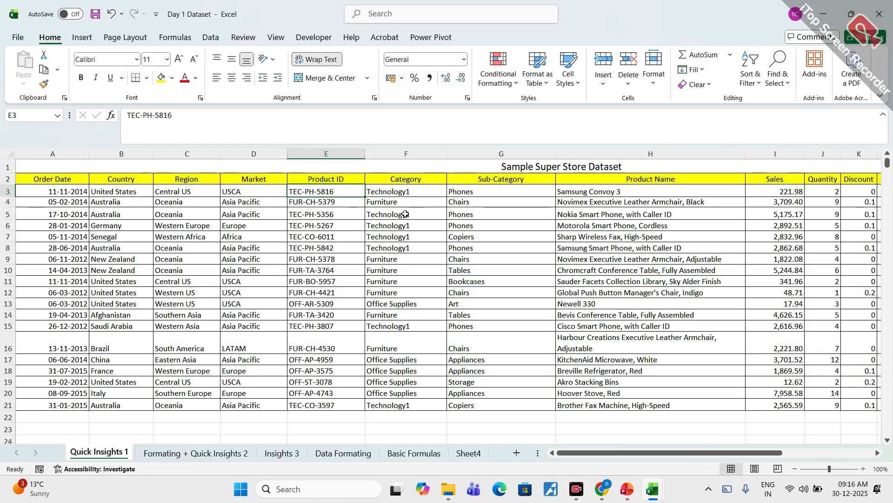
click(401, 192)
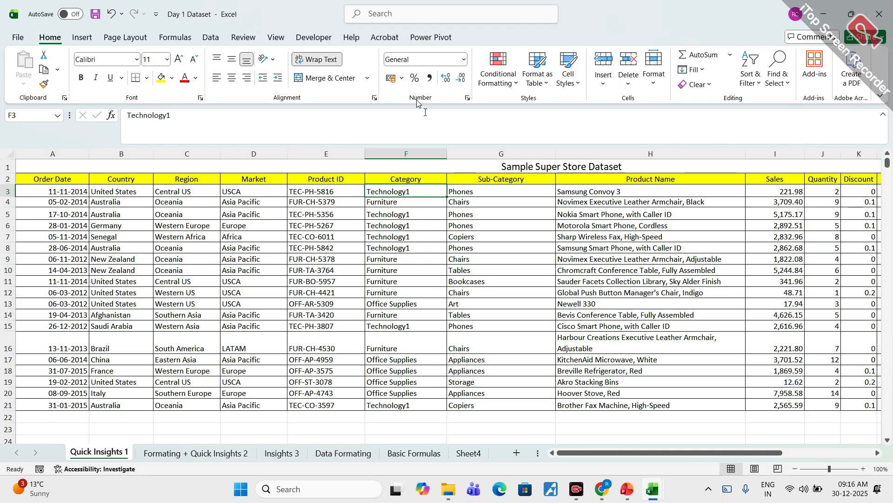
click(478, 193)
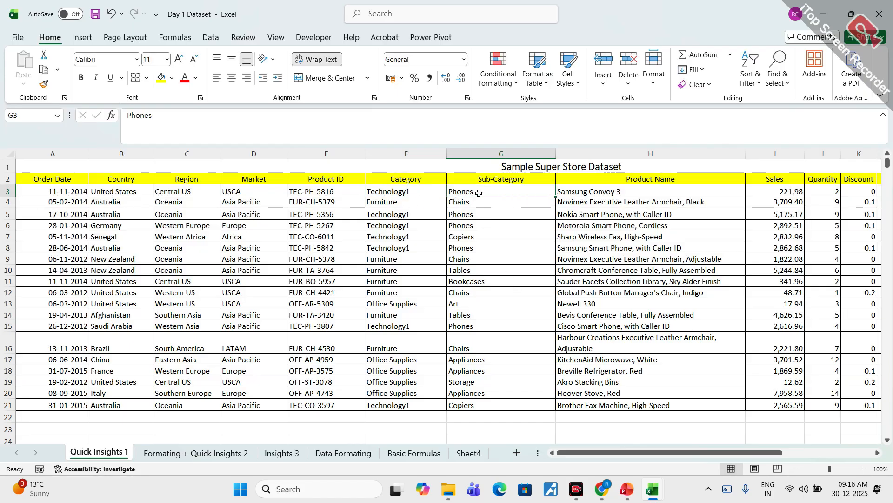
Format the Sub-Category values in G3:G21 as Text
key(ctrl+shift+Down)
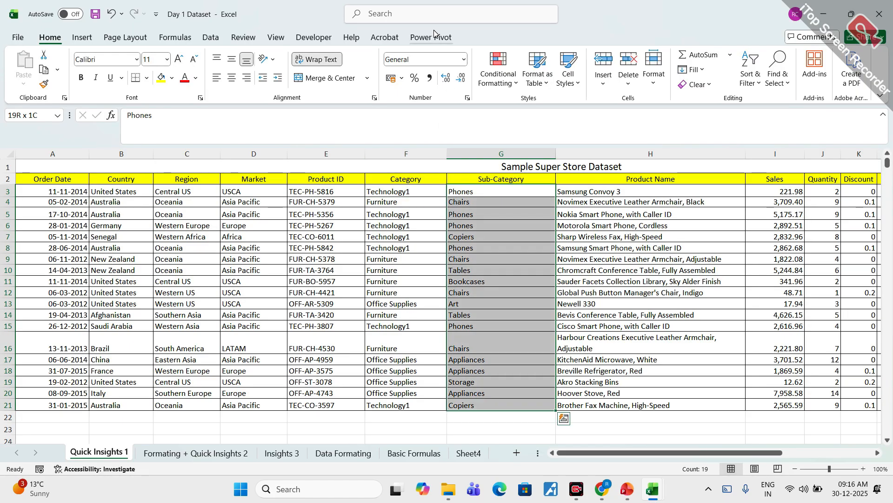
click(464, 61)
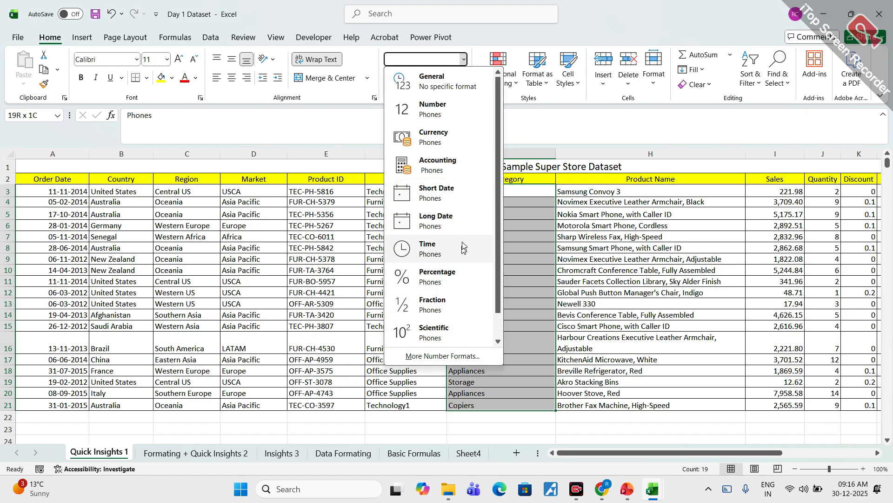
scroll(438, 256, down, 1)
click(428, 331)
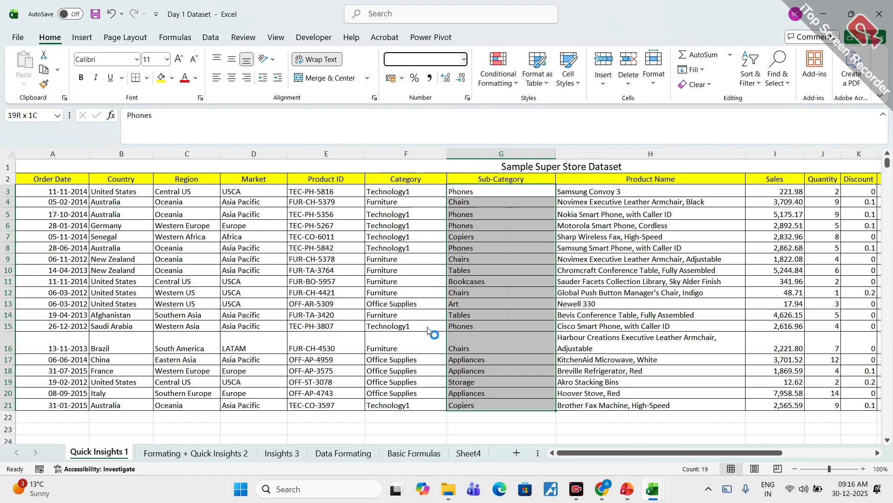
Select the Product Name values in H3:H21 and the Sales values in I3:I21 in turn, checking the number format of each
click(599, 195)
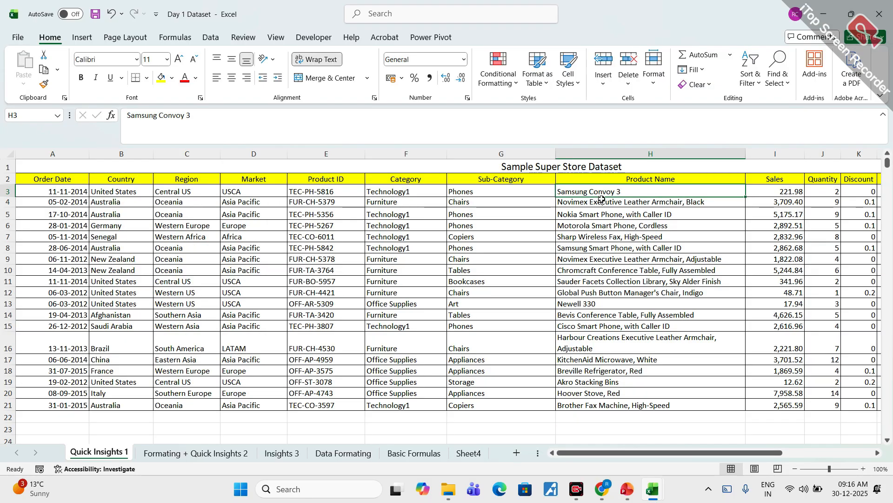
key(ctrl+shift+Down)
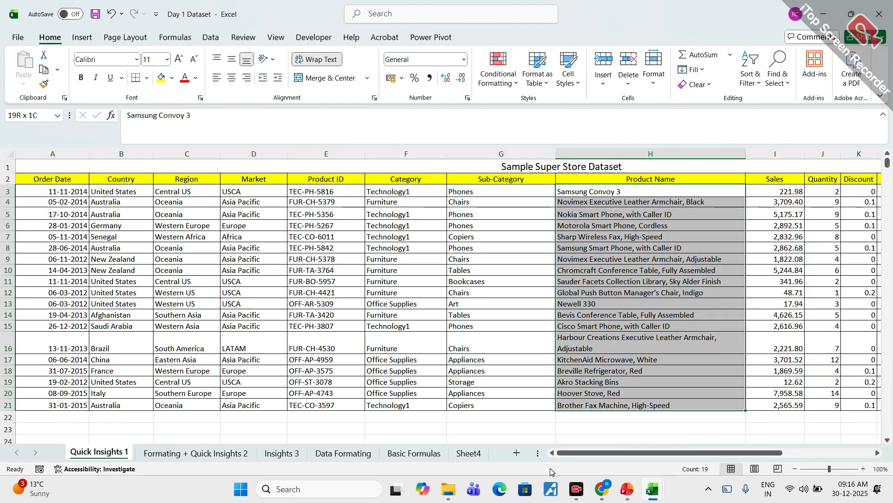
drag(600, 459, 685, 458)
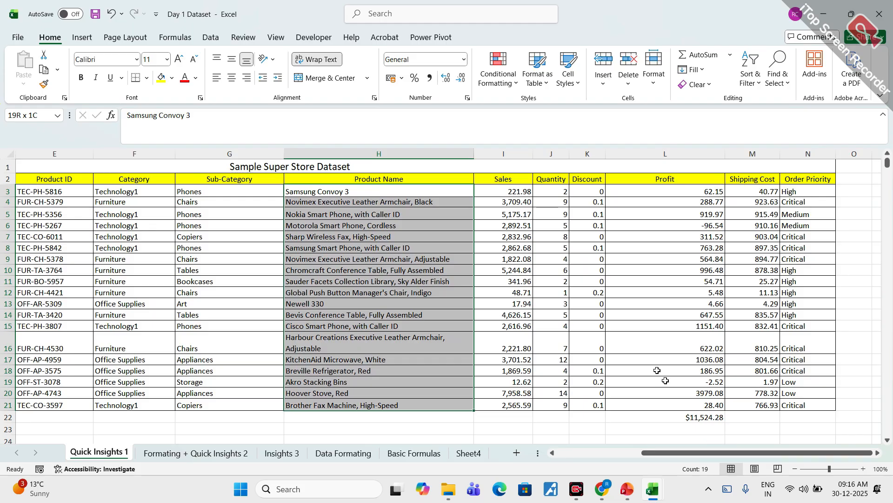
click(516, 193)
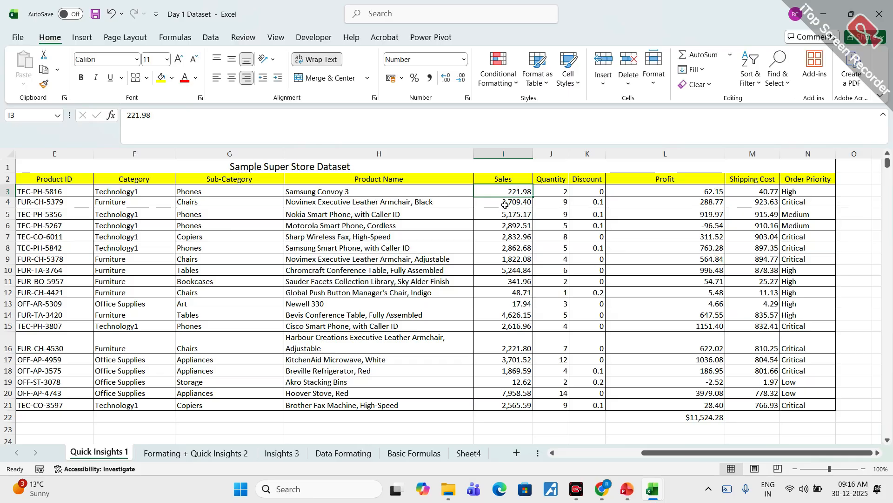
key(ctrl+shift+Down)
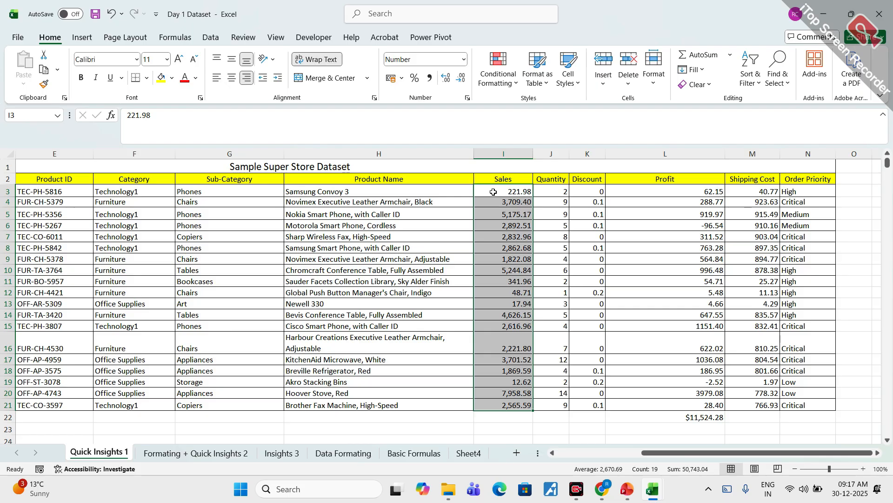
Select the Profit values in L3:L21, leaving out the total in L22, and check their number format
click(658, 193)
key(ctrl+shift+Down)
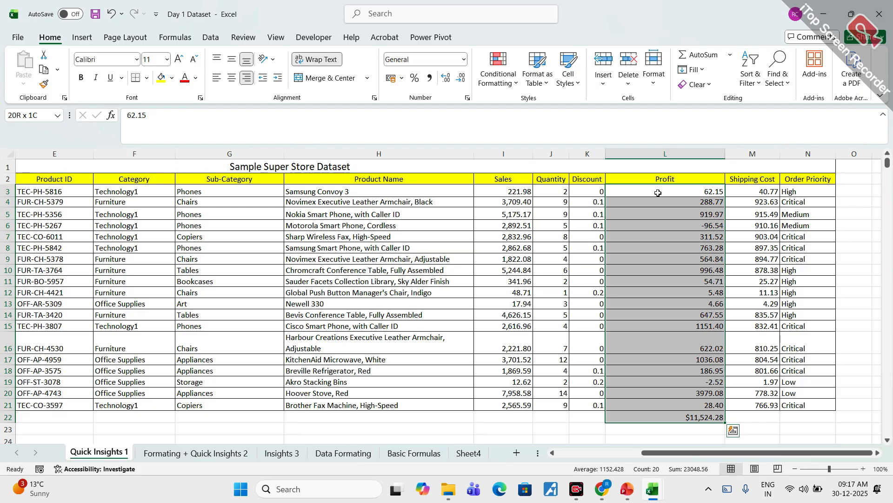
key(shift+Up)
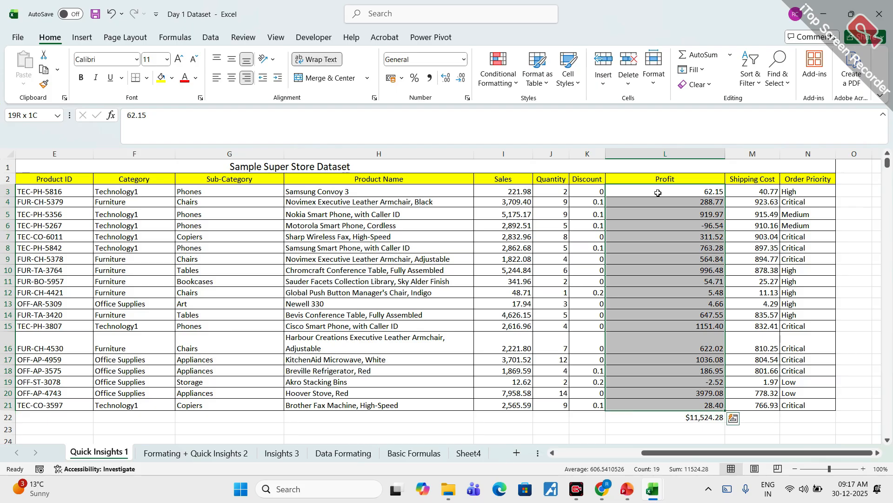
click(686, 191)
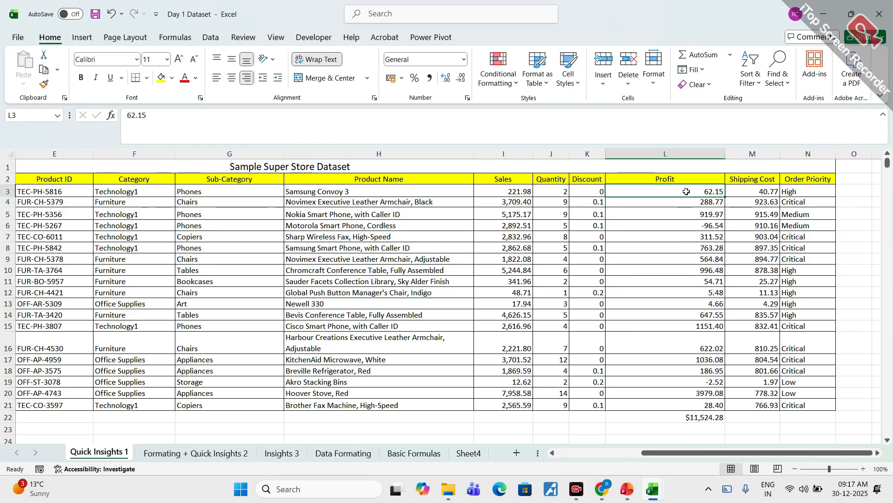
key(ctrl+shift+Down)
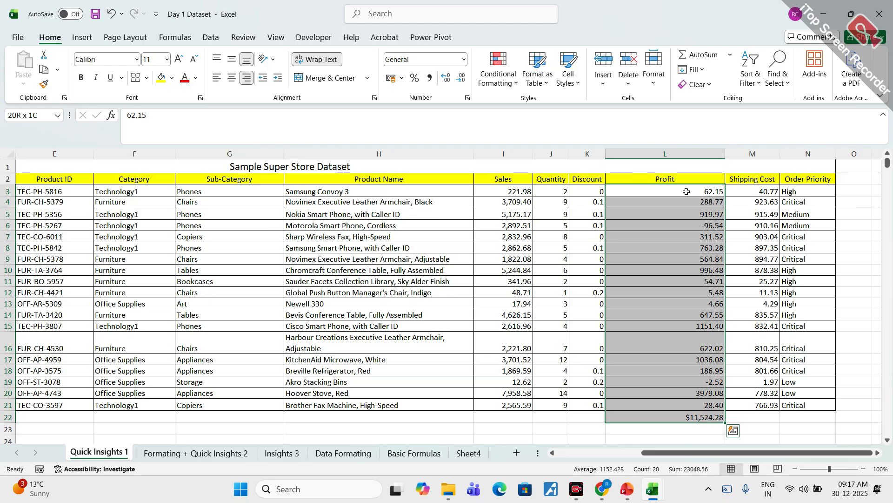
key(shift+Up)
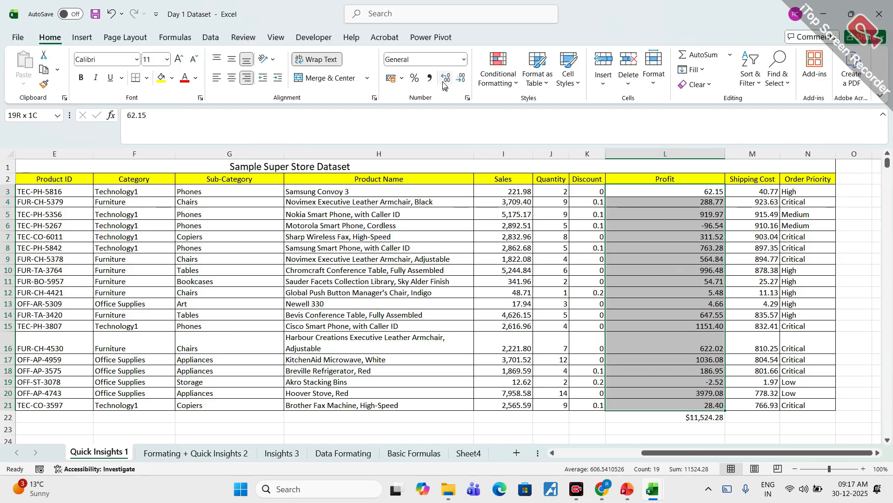
Review the number formats available for the first Sales value, leave its format as is, and check the first Profit value
click(510, 195)
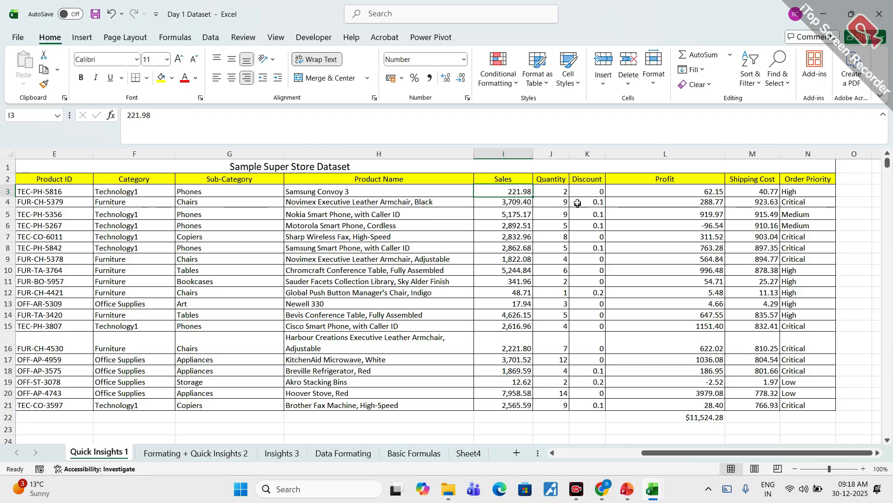
click(464, 60)
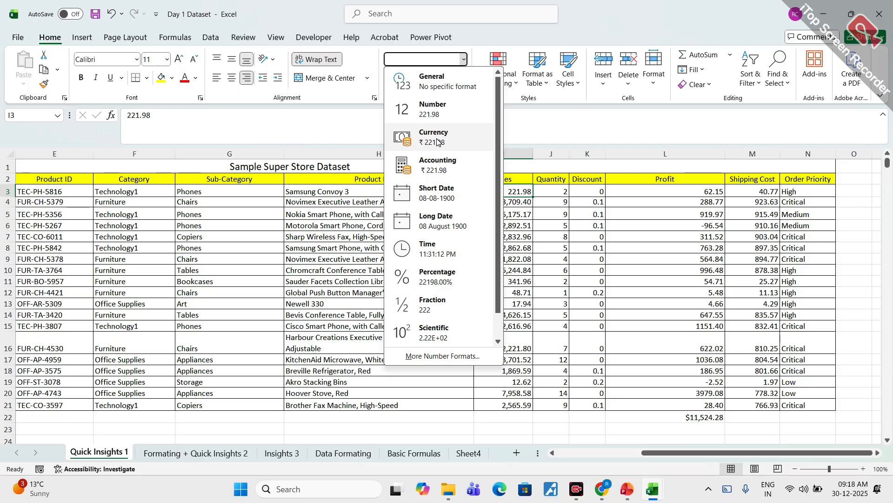
click(529, 191)
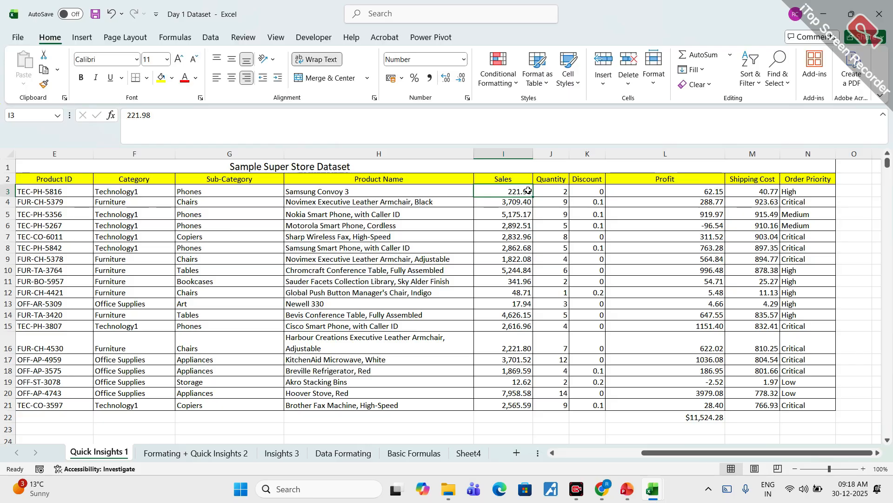
key(ctrl+shift+Down)
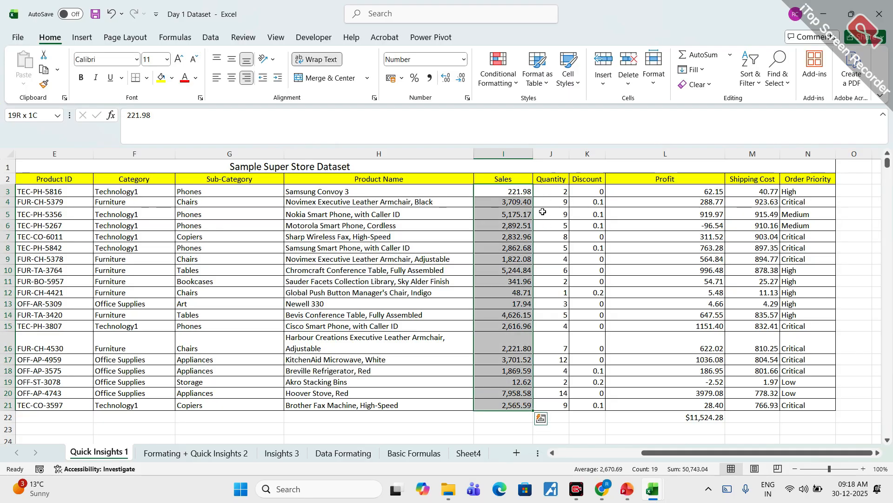
click(647, 191)
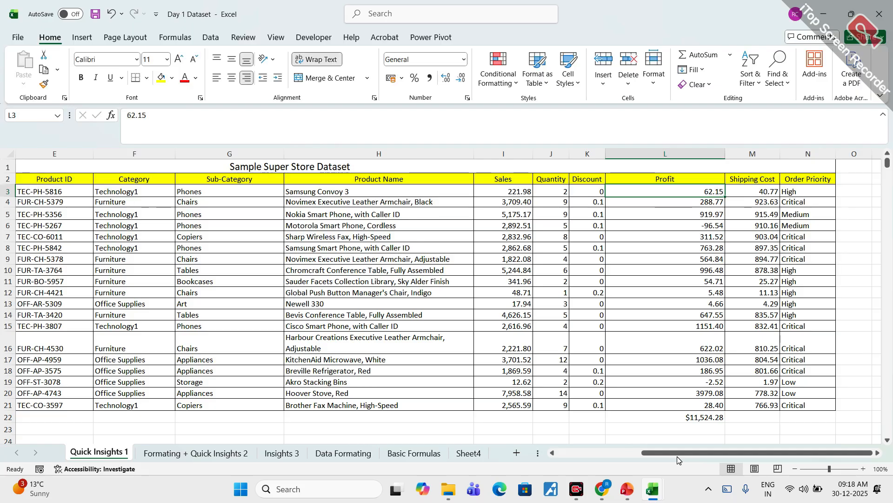
click(575, 493)
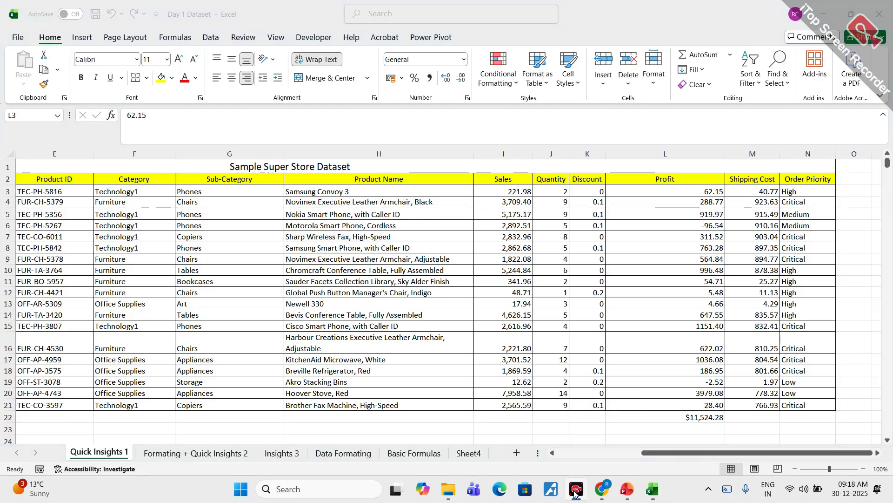
mouse_move(579, 486)
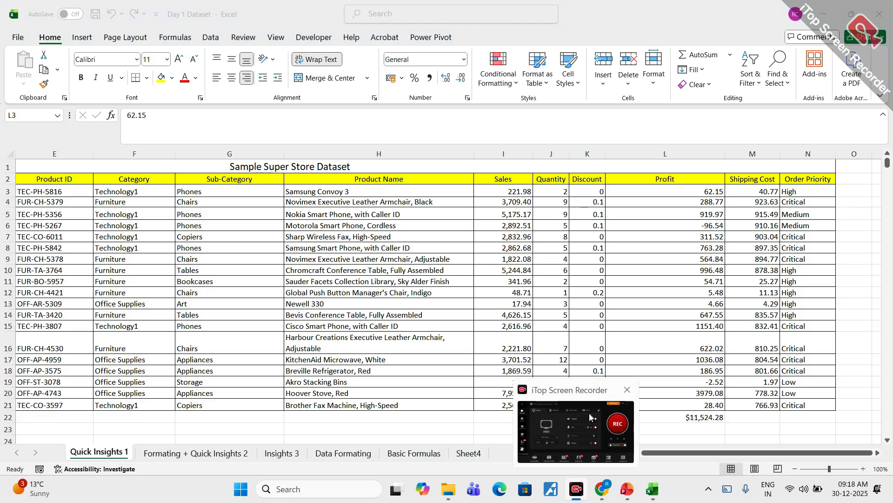
mouse_move(562, 418)
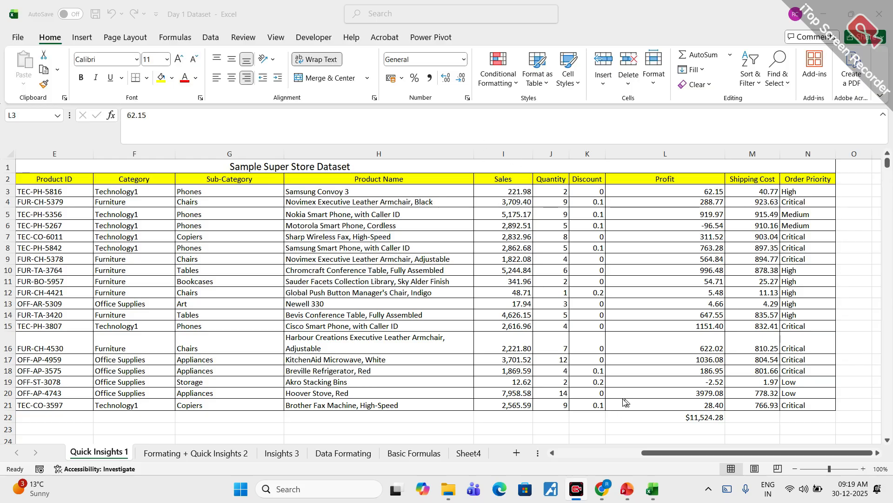
Compare the number formats of the first Sales, Profit, Shipping Cost and Discount values in row 3
click(512, 191)
click(512, 191)
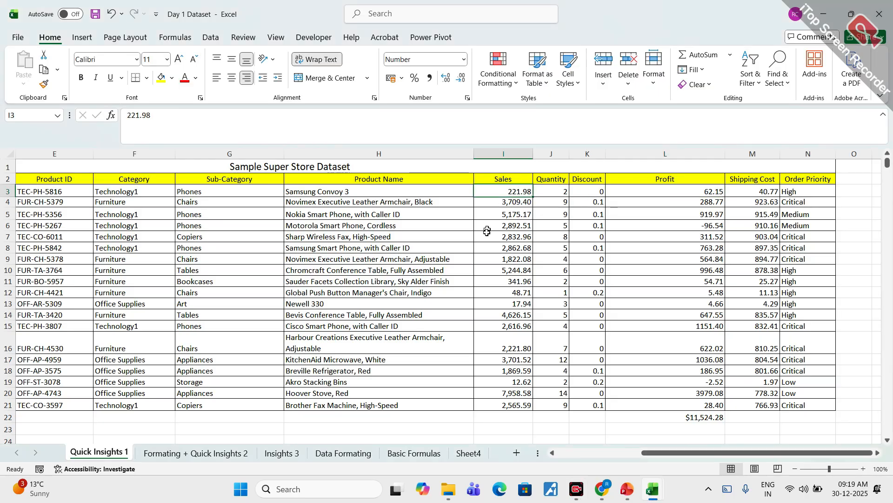
click(663, 194)
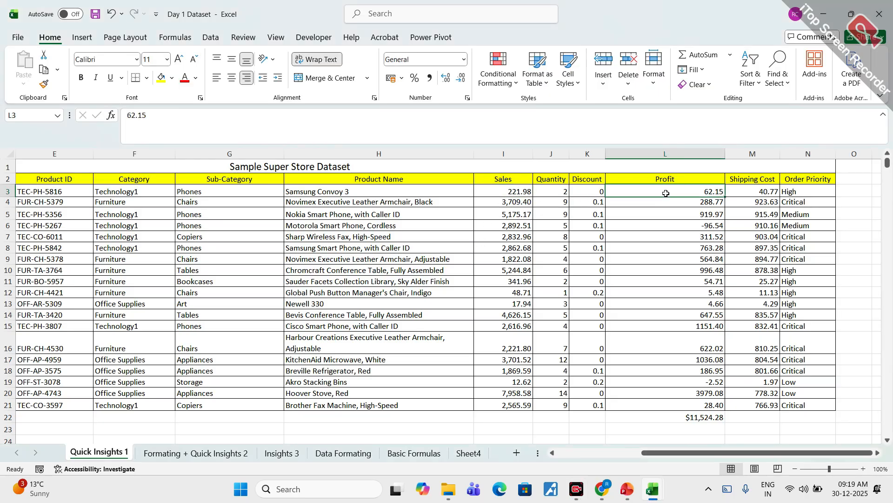
click(513, 192)
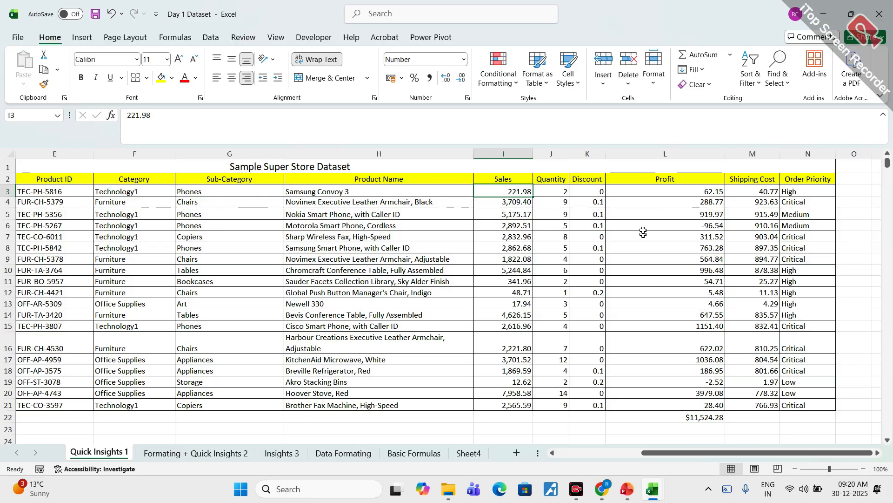
click(649, 191)
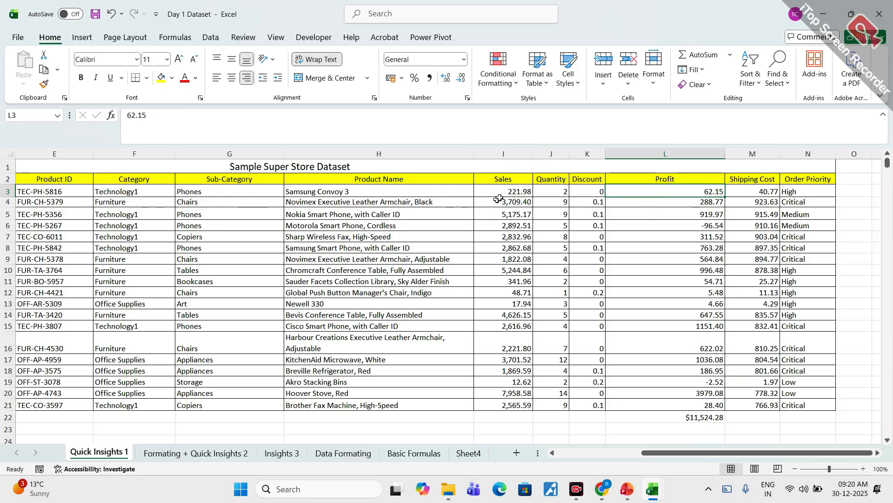
click(516, 193)
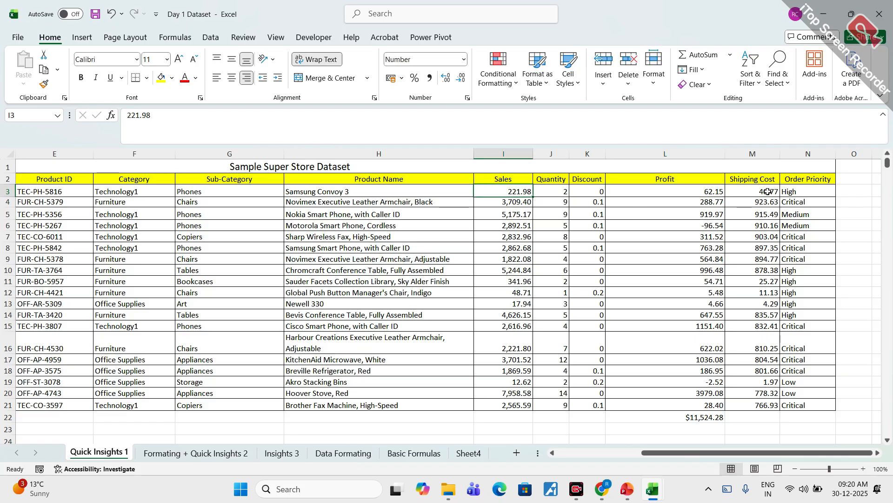
click(768, 191)
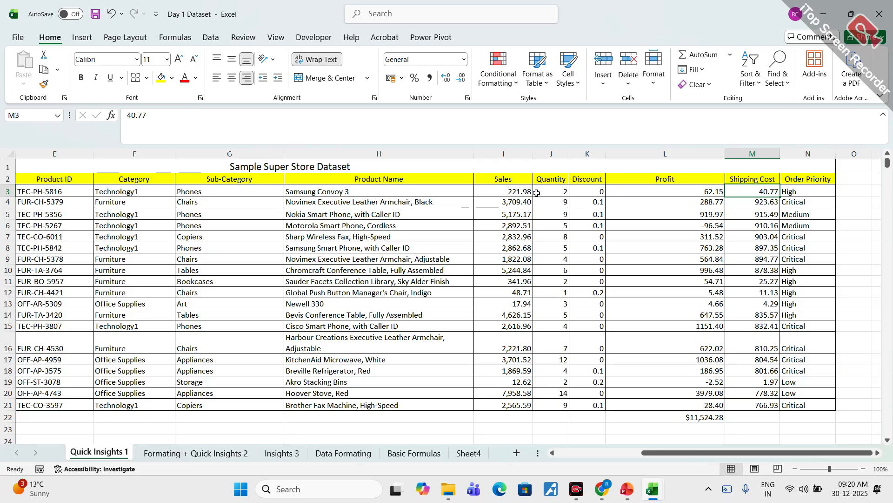
click(588, 193)
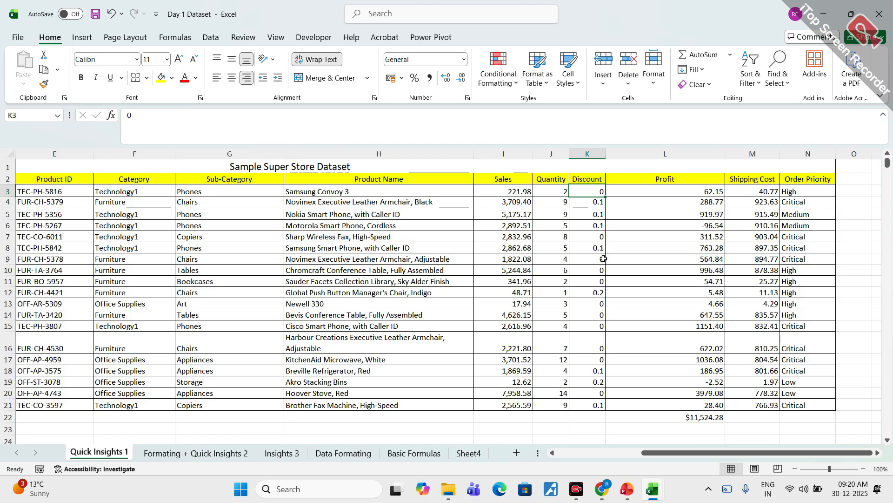
click(509, 188)
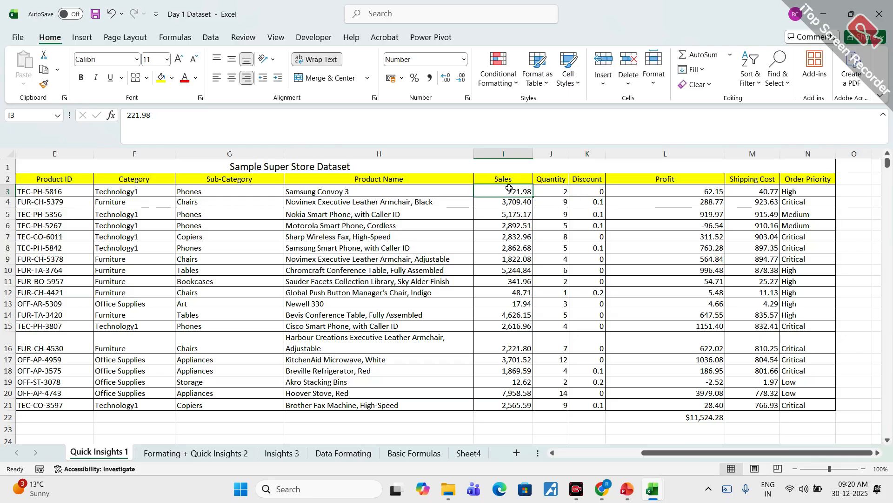
Format the Sales values in I3:I21 as Currency with the ₹ symbol and 2 decimal places
click(553, 453)
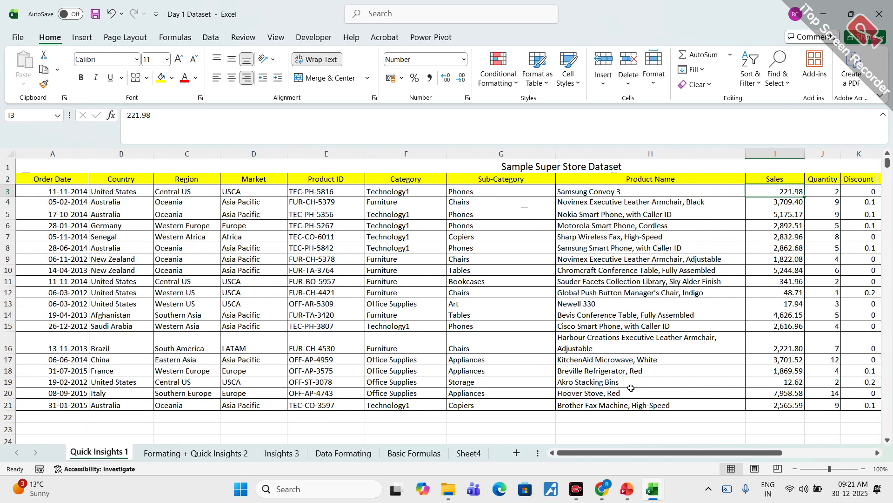
drag(595, 455, 681, 455)
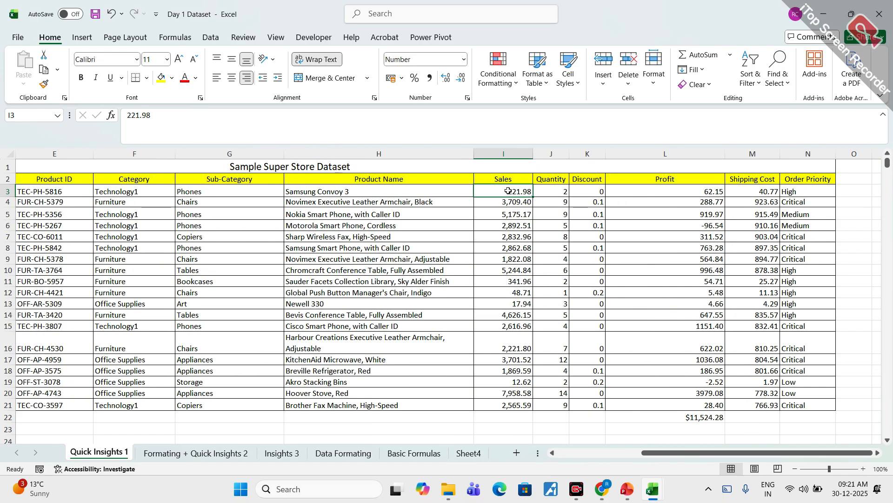
key(ctrl+shift+Down)
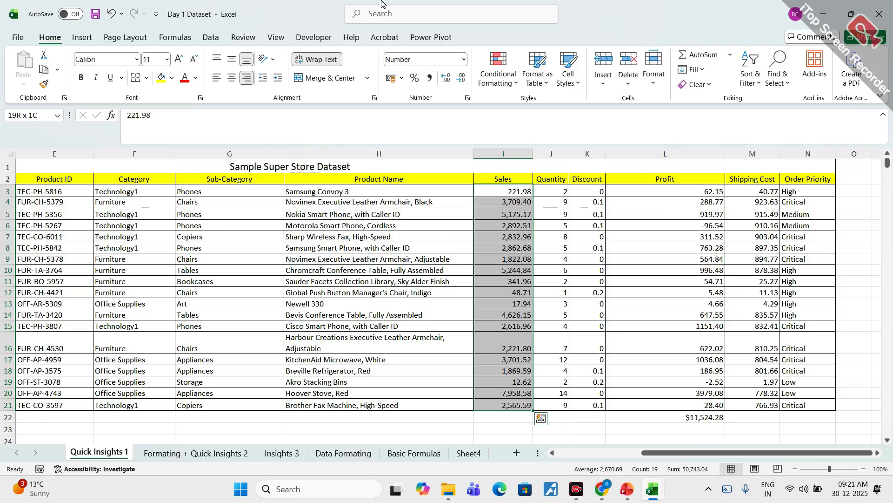
right_click(513, 229)
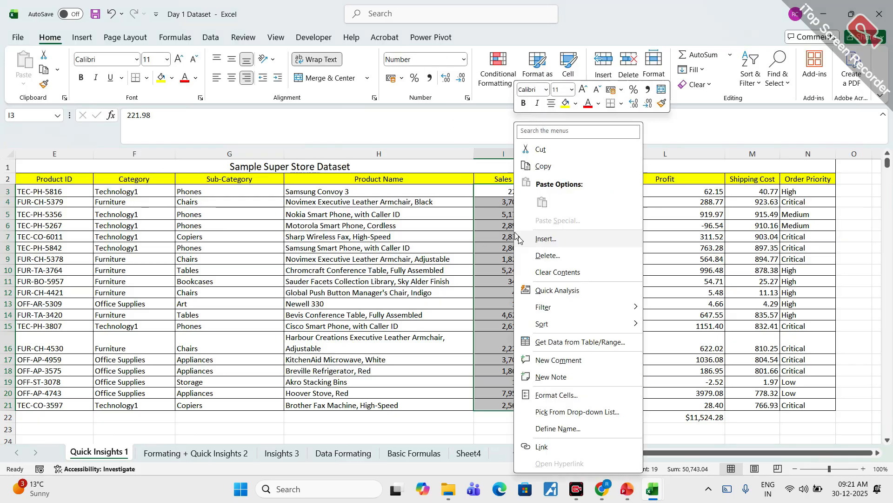
click(565, 395)
click(432, 251)
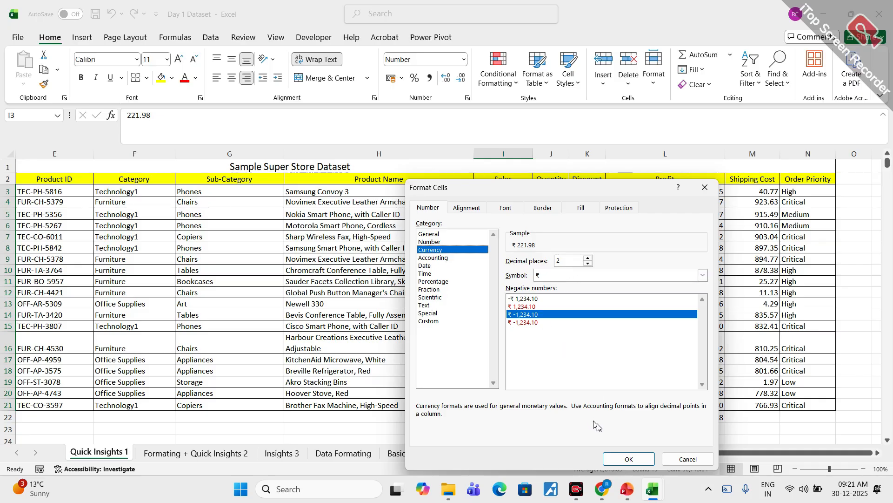
click(630, 459)
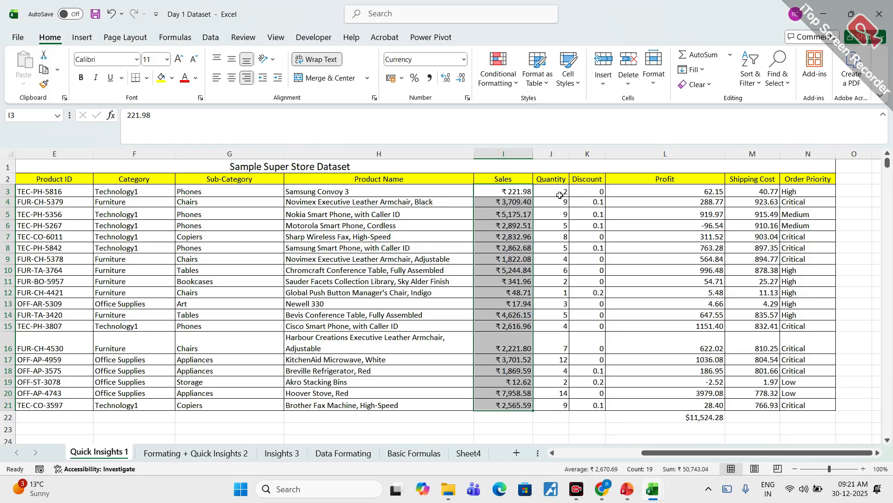
Apply the Number format with 0 decimal places to the Quantity values in J3:J21
click(560, 195)
key(ctrl+shift+Down)
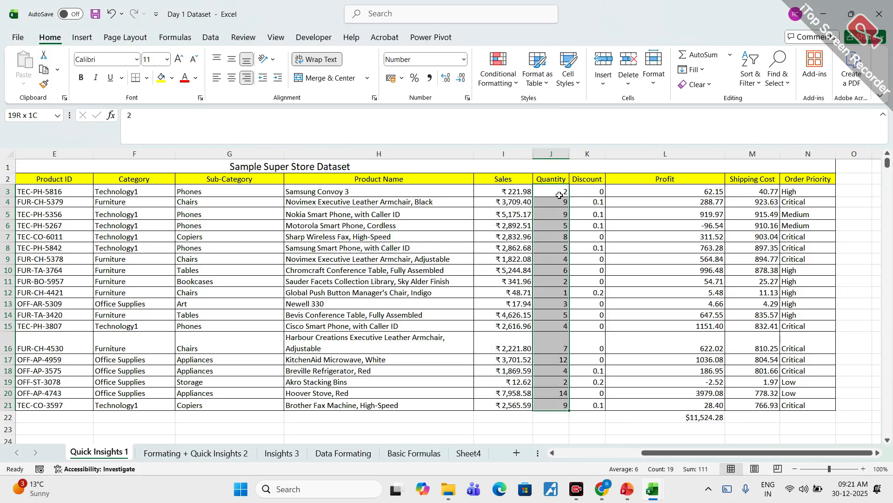
right_click(557, 198)
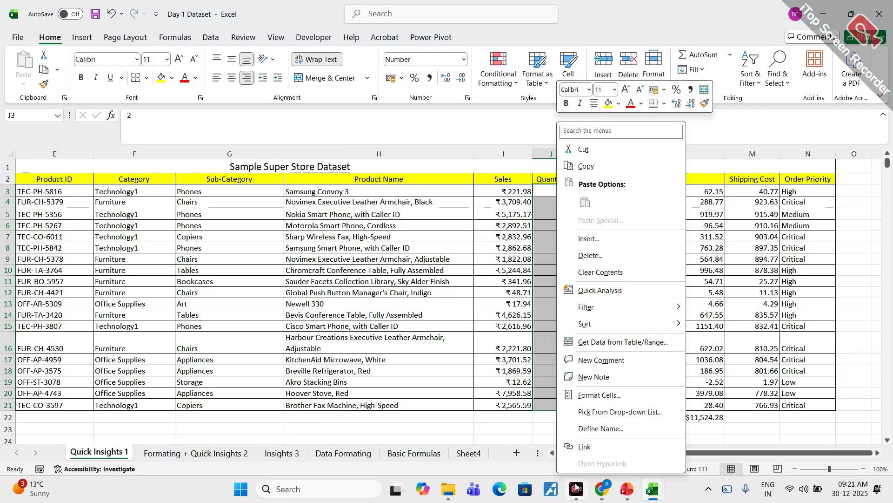
click(596, 396)
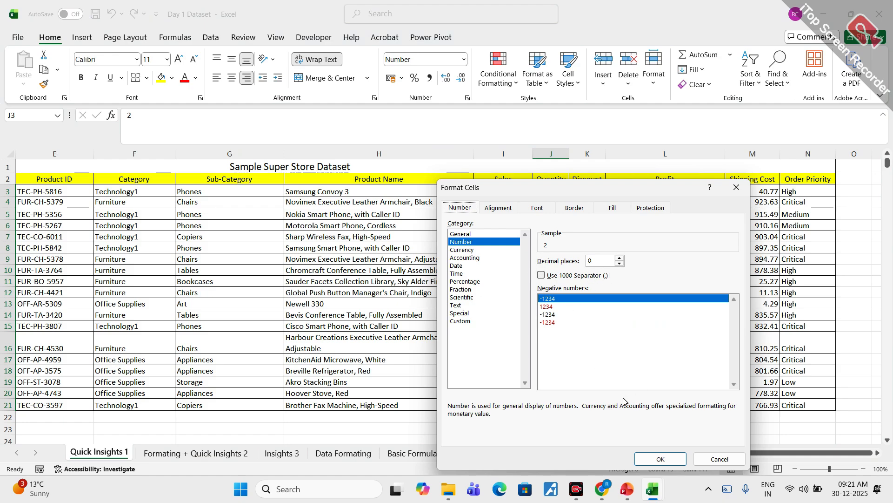
click(658, 458)
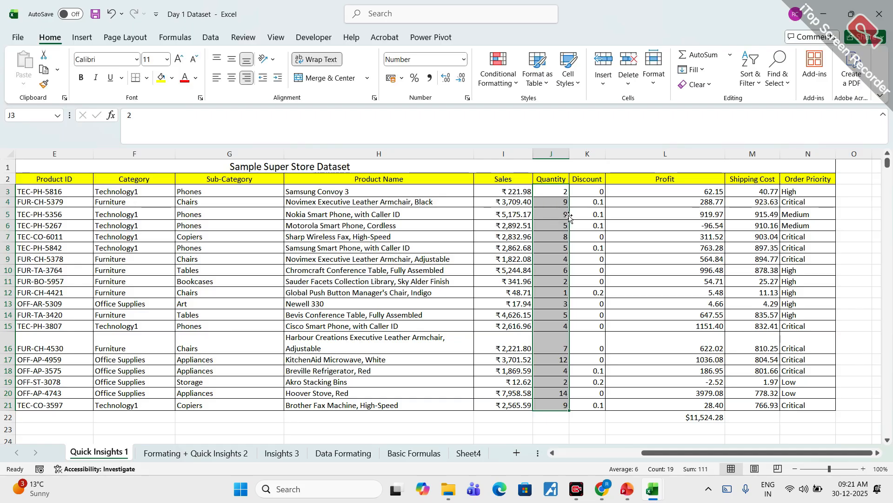
Format the Discount values in K3:K21 as Percentage
click(591, 191)
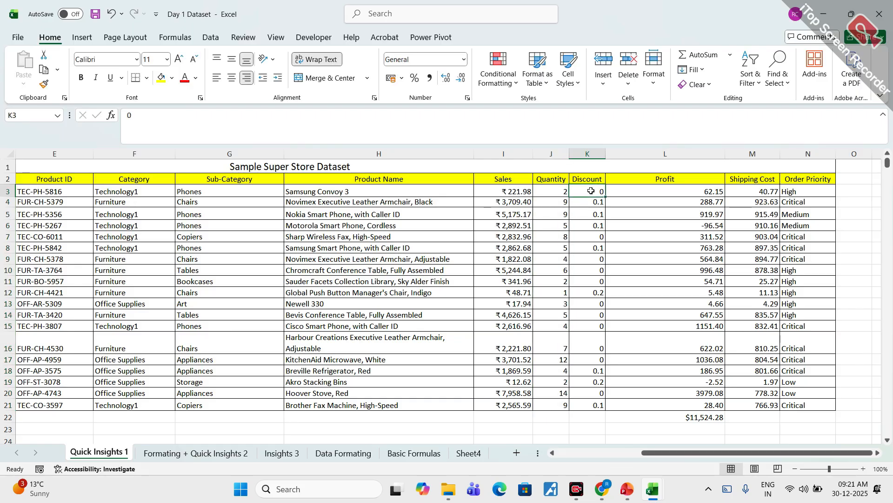
key(ctrl+shift+Down)
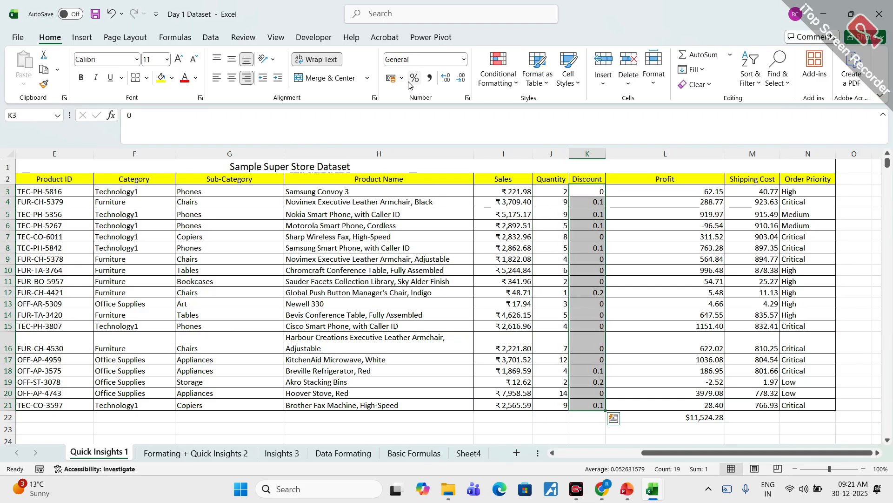
click(414, 79)
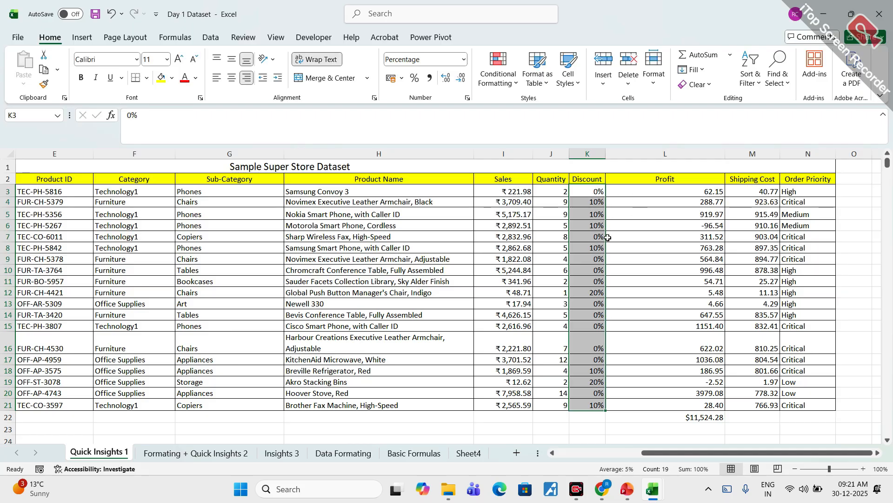
Format the Profit values in L3:L21 as Currency with the ₹ symbol and 2 decimal places, leaving out the total in L22
click(681, 195)
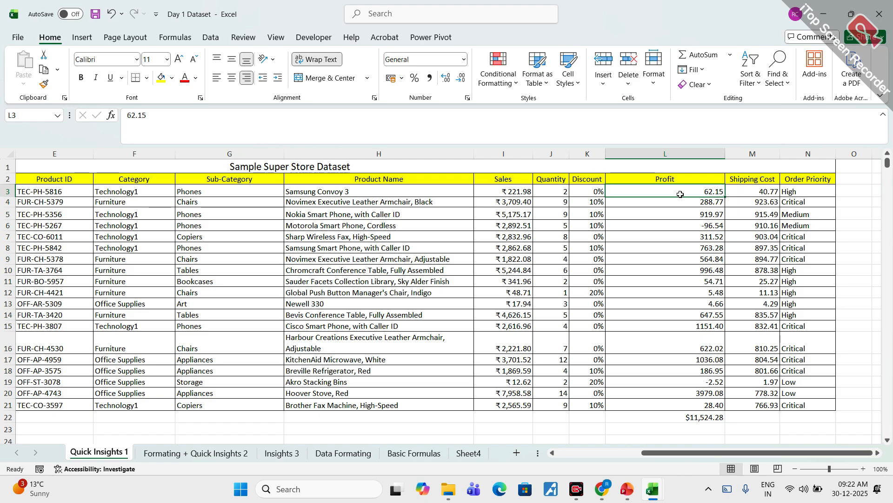
key(ctrl+shift+Down)
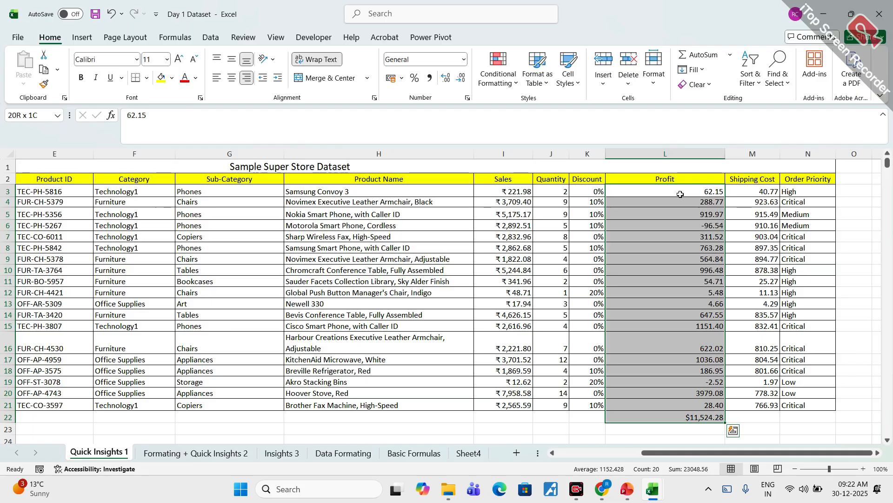
key(shift+Up)
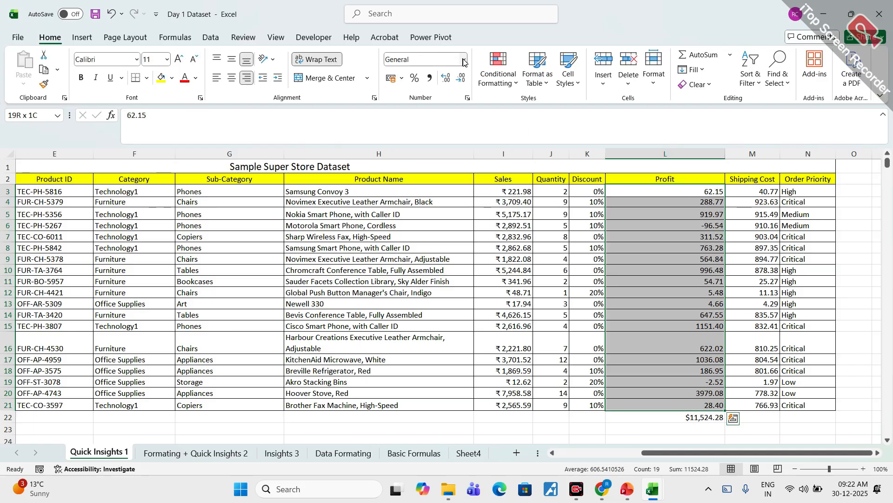
right_click(670, 287)
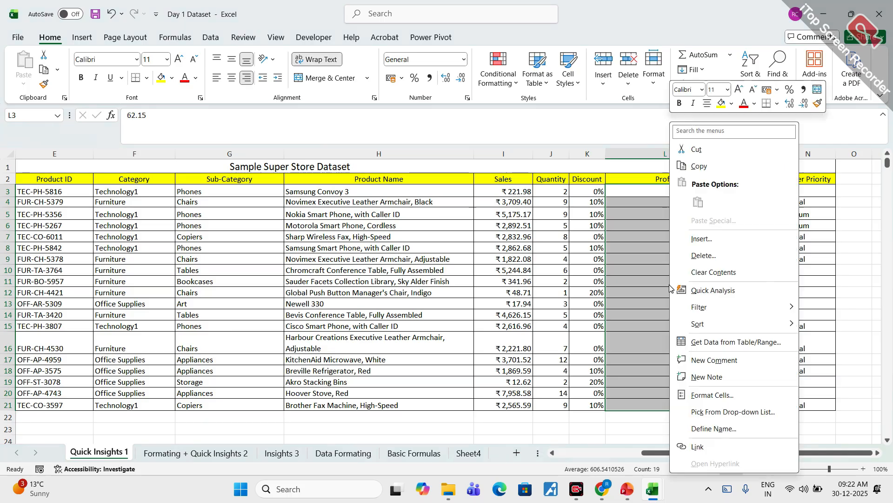
click(699, 396)
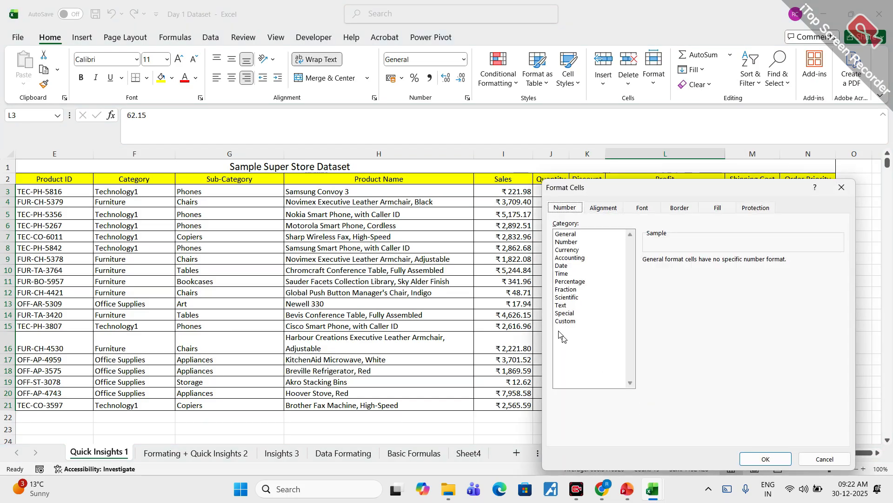
click(569, 250)
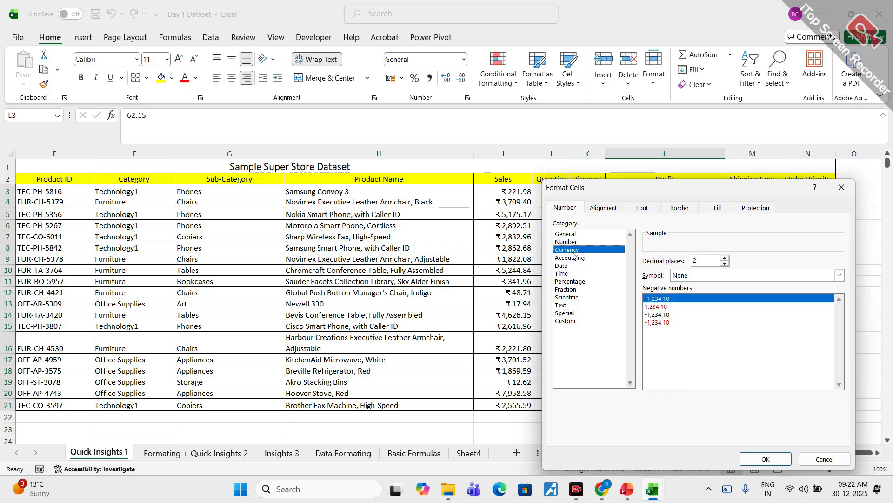
click(660, 315)
drag(694, 194, 605, 126)
click(677, 390)
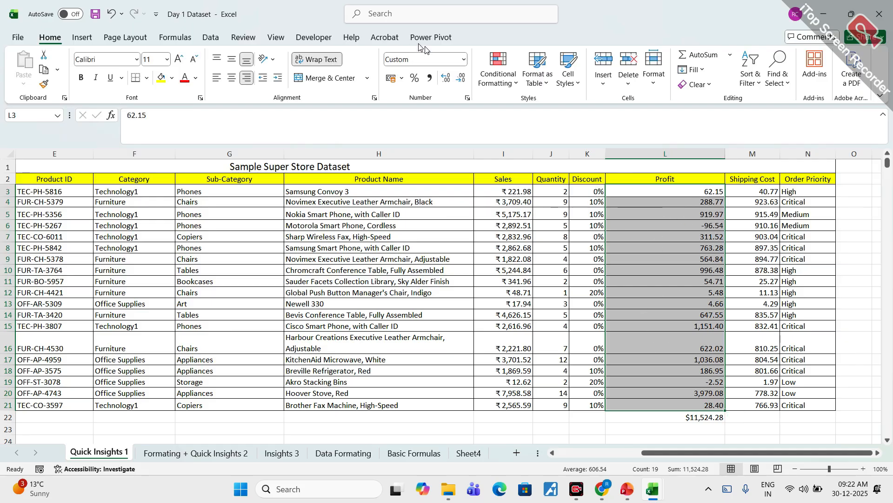
click(463, 59)
click(418, 139)
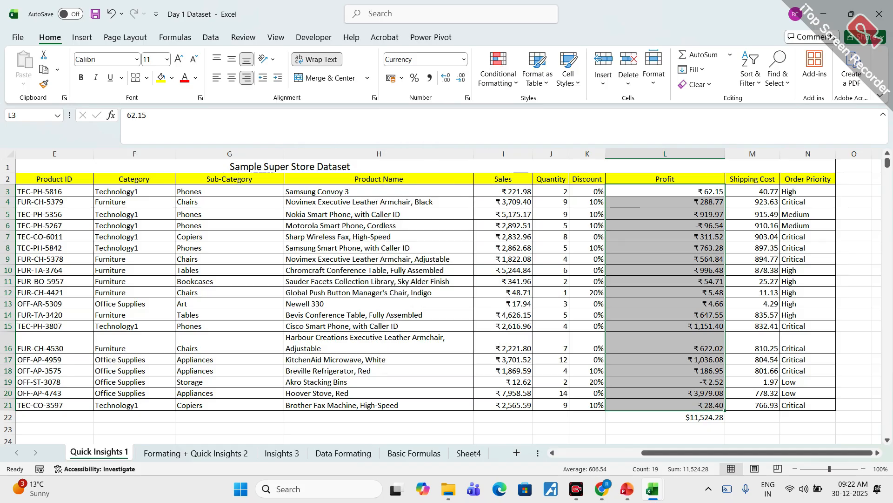
Compare the first Shipping Cost value's format with Profit and format the Shipping Cost values in M3:M21 as Currency with the ₹ symbol
click(761, 192)
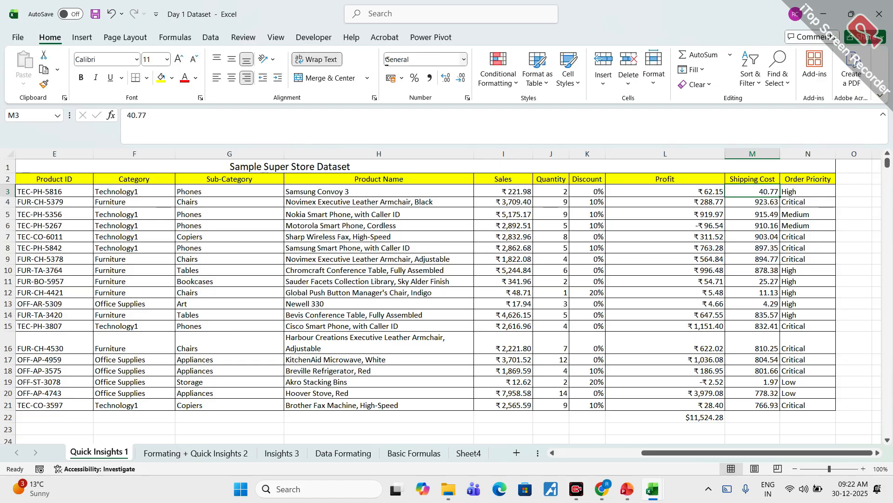
click(661, 203)
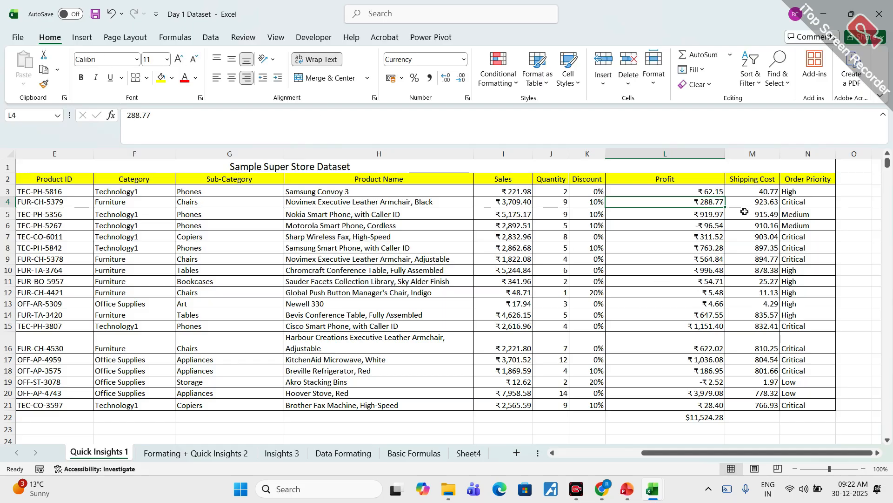
click(759, 191)
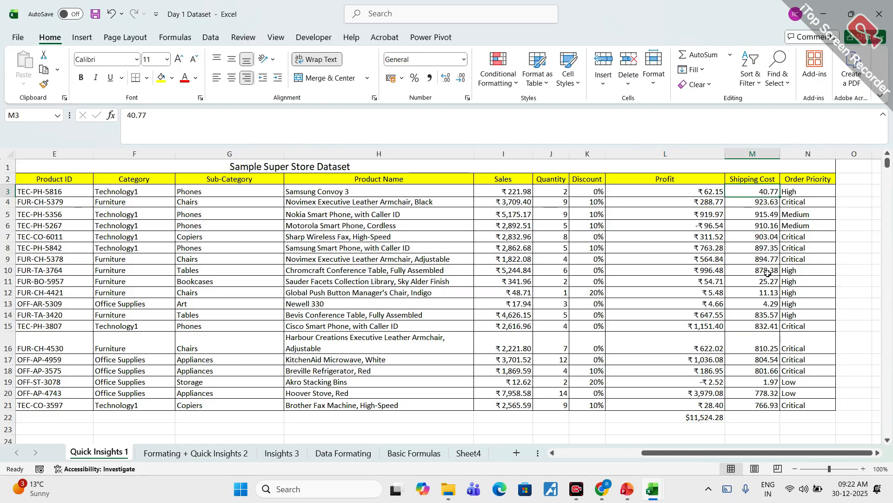
key(ctrl+shift+Down)
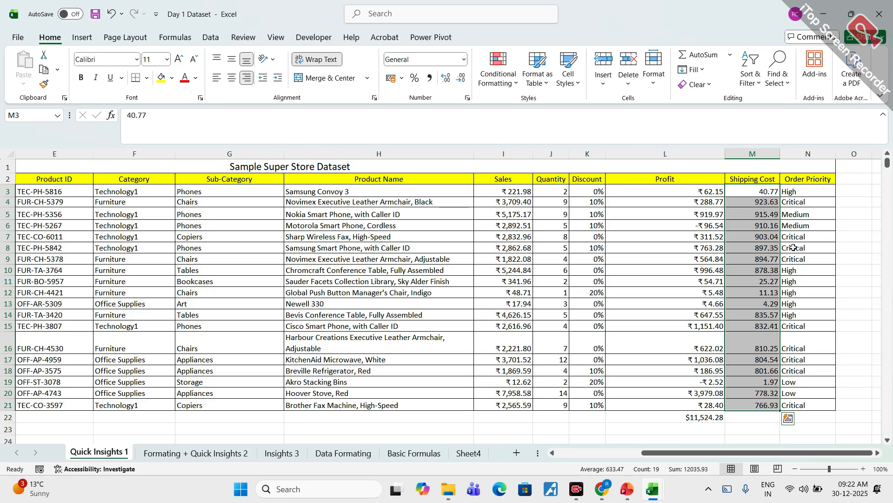
right_click(764, 250)
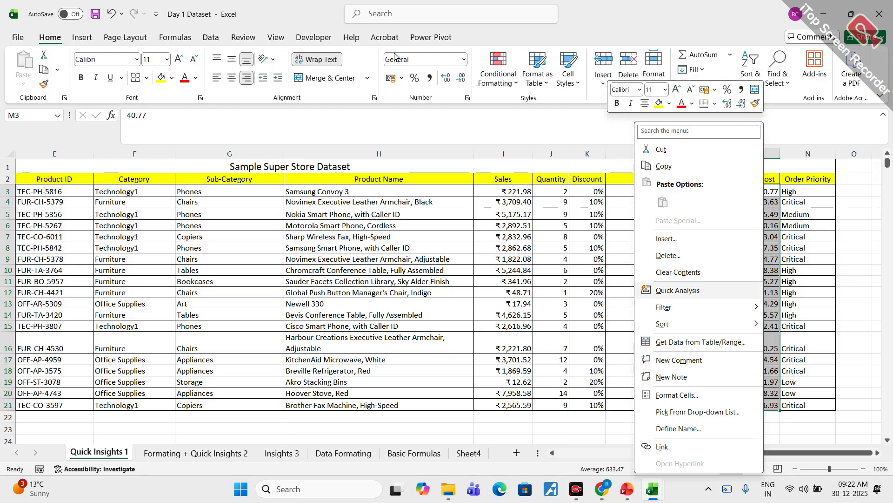
click(463, 59)
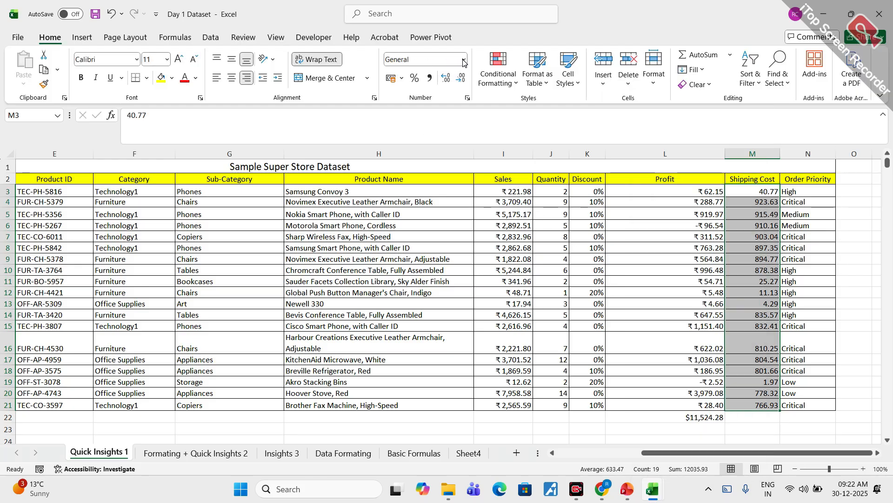
click(434, 143)
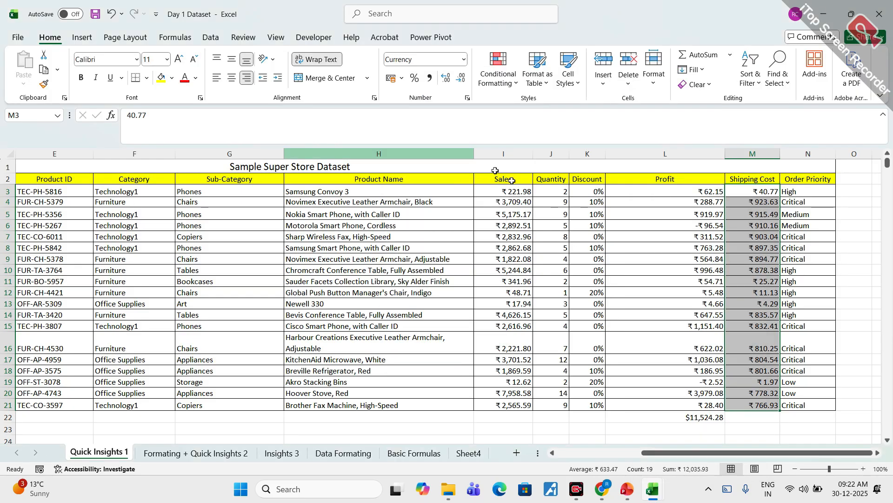
Format the Order Priority values in N3:N21 as Text
click(800, 192)
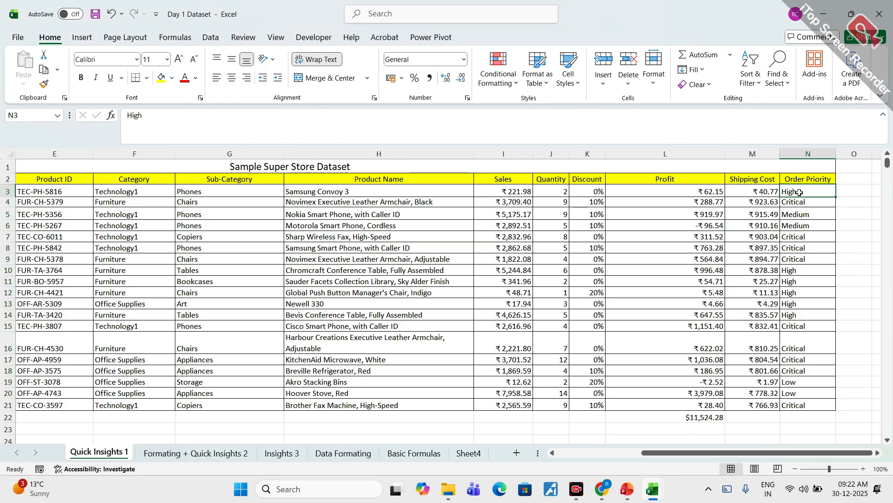
key(ctrl+shift+Down)
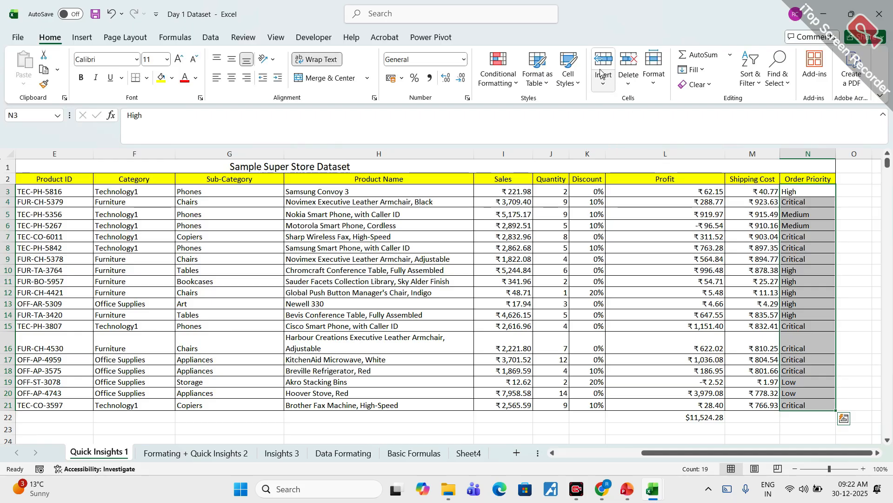
click(463, 60)
scroll(437, 246, down, 1)
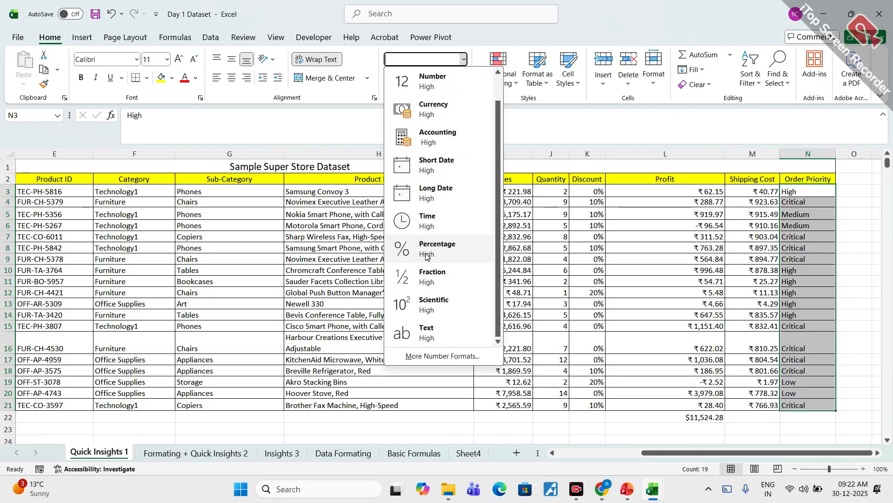
click(449, 343)
click(856, 259)
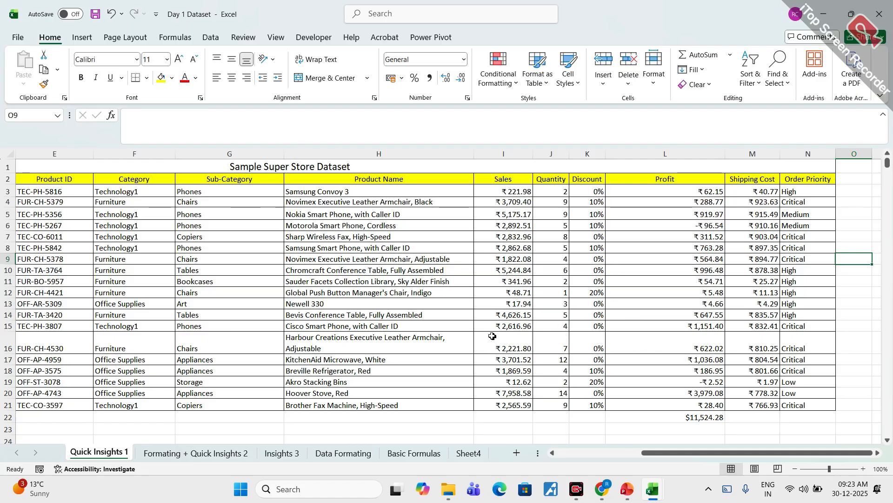
Review the formatting of all dataset columns from Order Date through Order Priority
drag(644, 453, 520, 456)
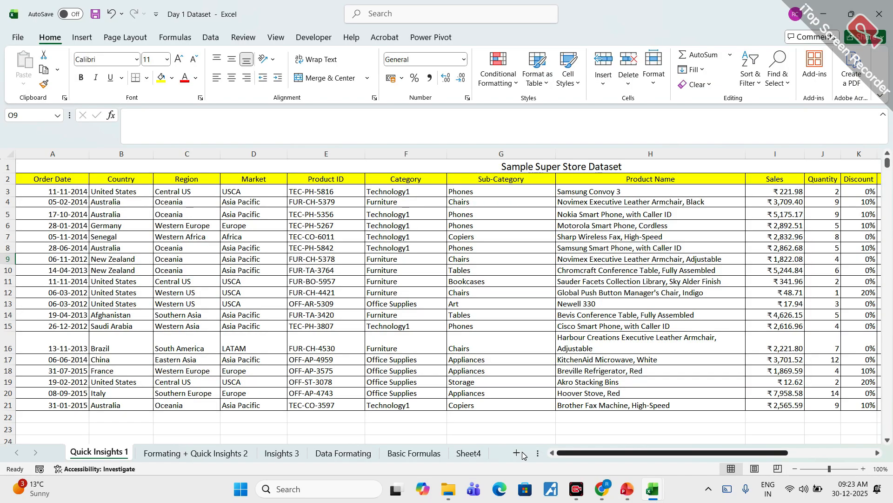
mouse_move(522, 453)
mouse_down()
mouse_move(579, 454)
mouse_move(512, 457)
mouse_up()
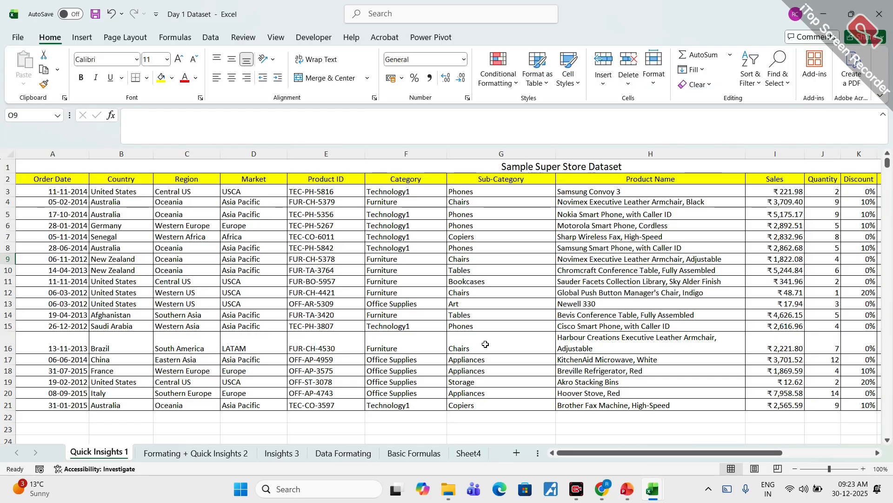
drag(577, 455, 663, 455)
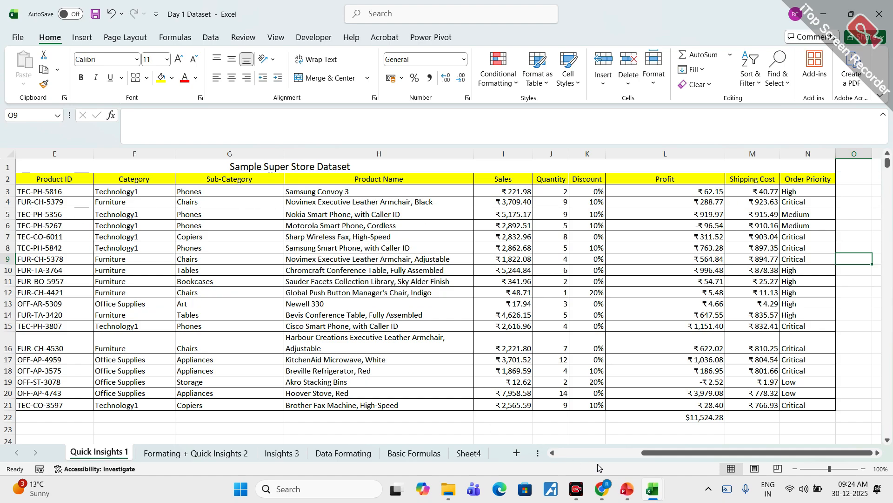
click(553, 453)
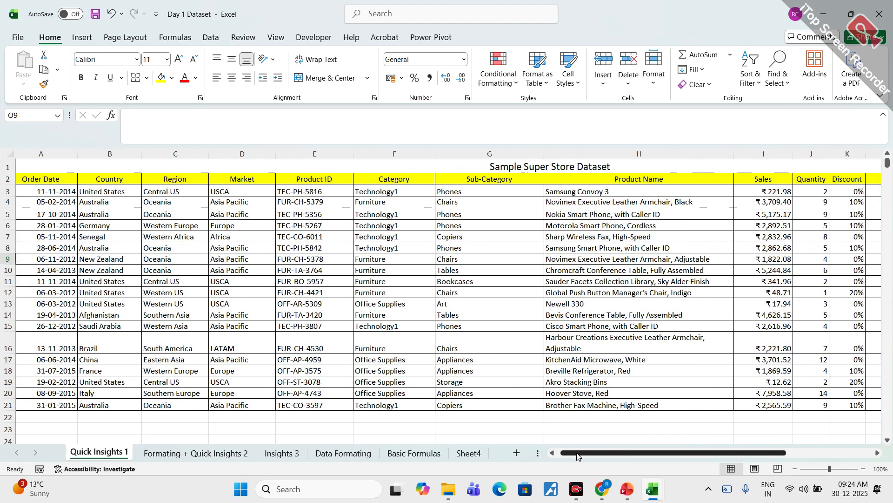
drag(576, 455, 596, 456)
mouse_move(627, 488)
click(504, 442)
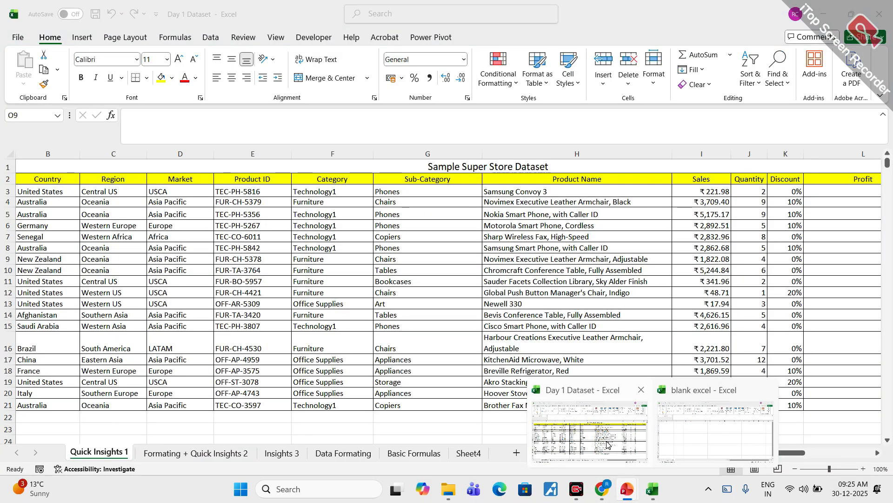
click(606, 442)
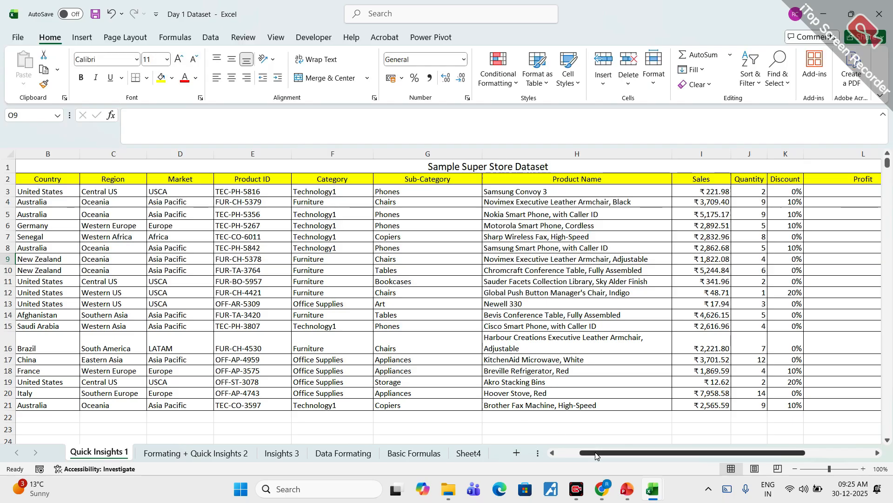
click(552, 453)
drag(549, 454, 678, 455)
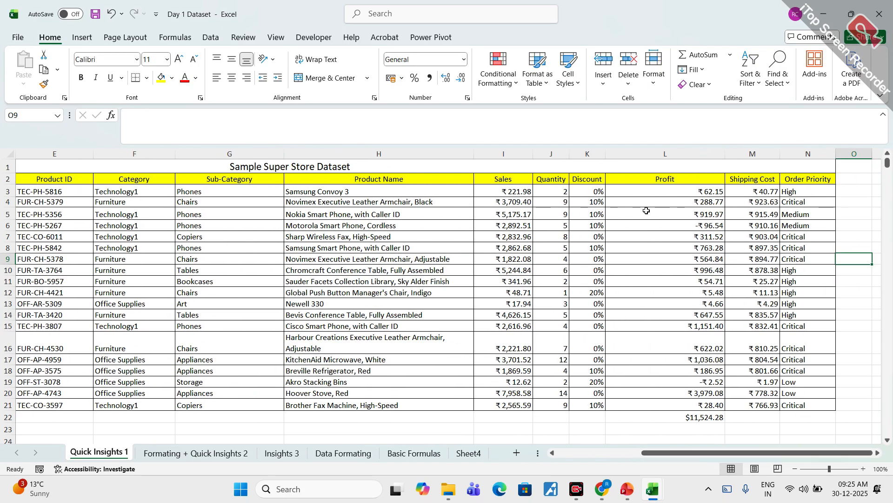
Try sorting only the Profit values in L3:L21 from smallest to largest, continuing with the current selection, and undo the sort
click(659, 194)
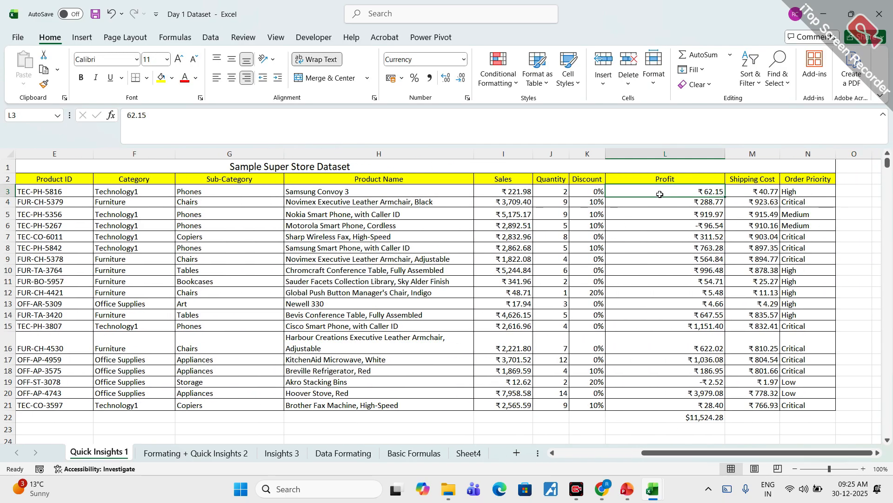
key(ctrl+shift+Down)
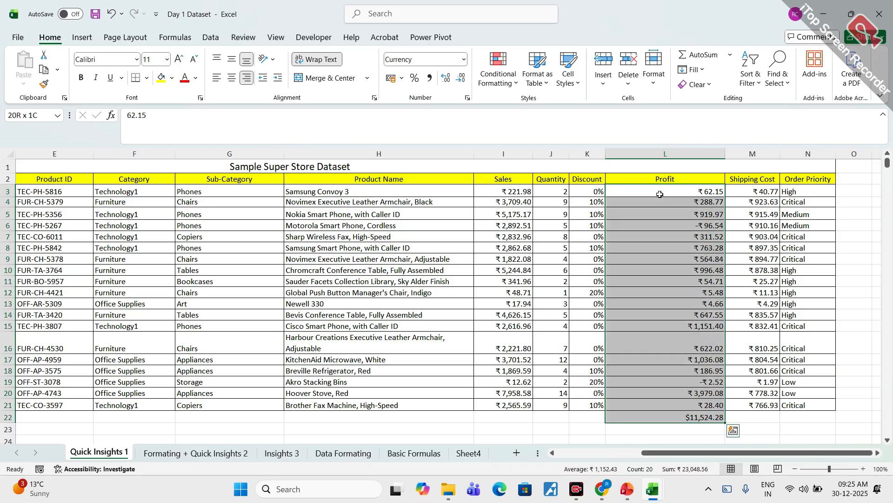
key(shift+Up)
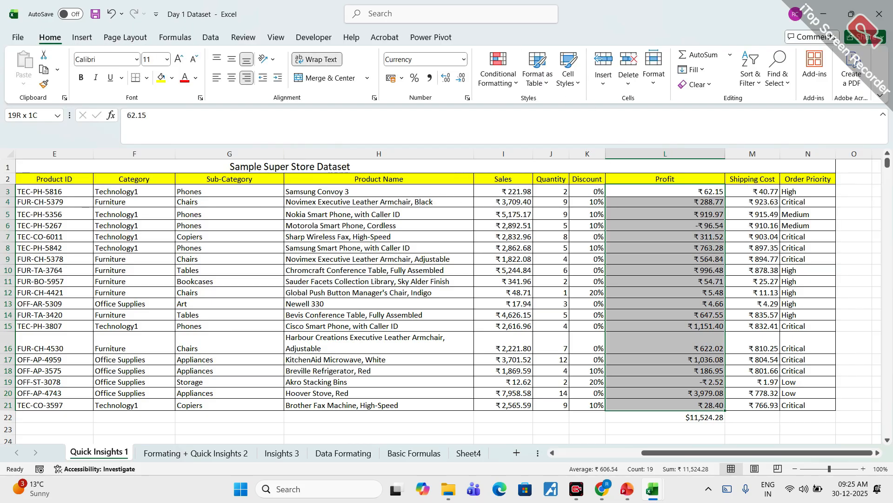
click(759, 89)
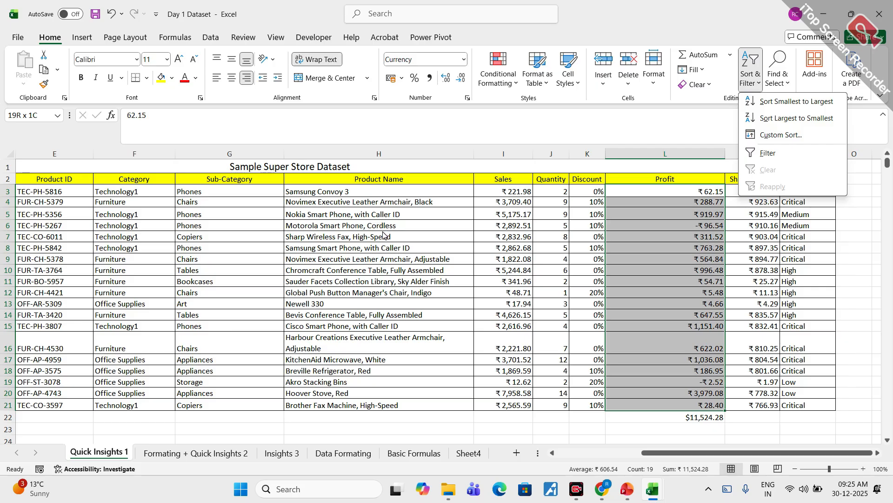
click(795, 103)
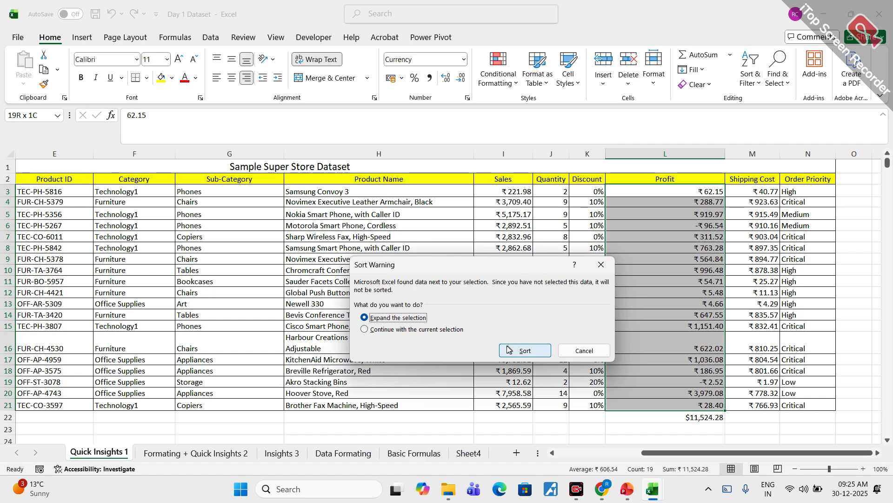
click(365, 329)
click(526, 351)
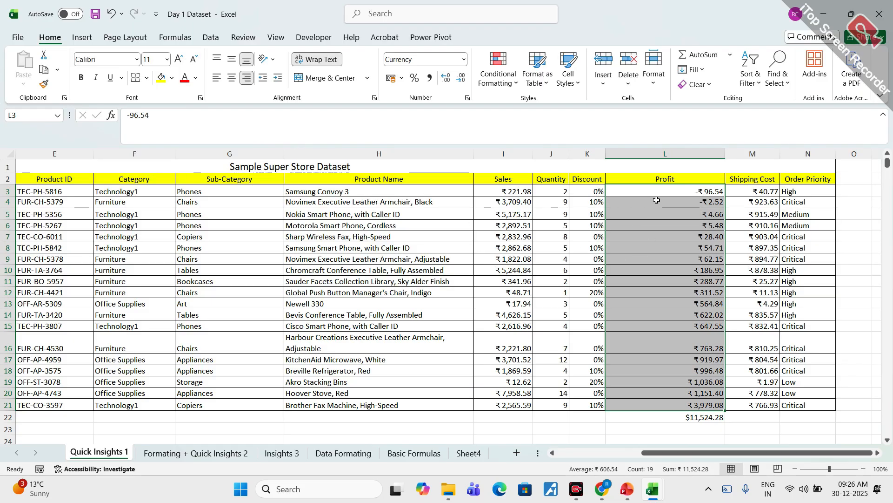
key(ctrl+z)
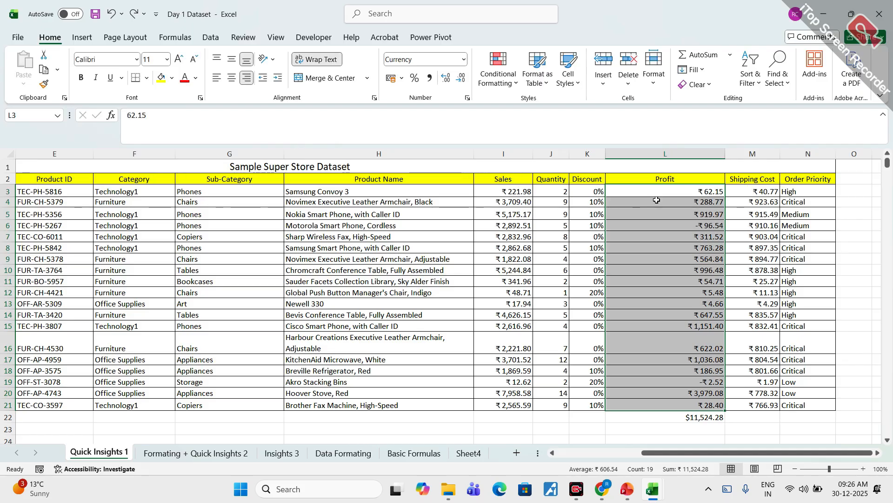
click(859, 264)
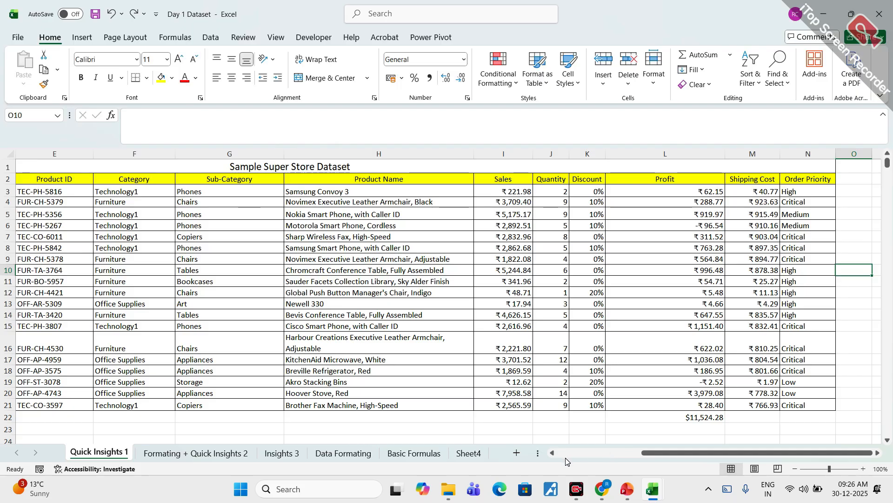
click(555, 451)
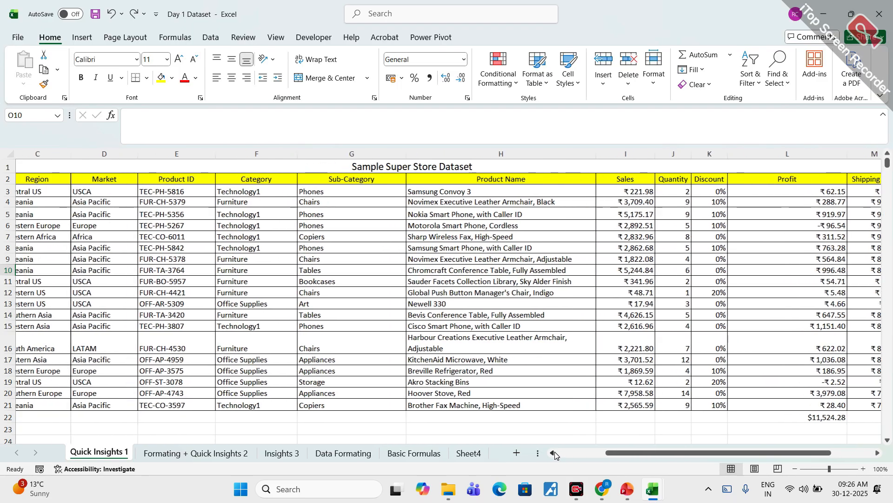
drag(576, 451, 567, 451)
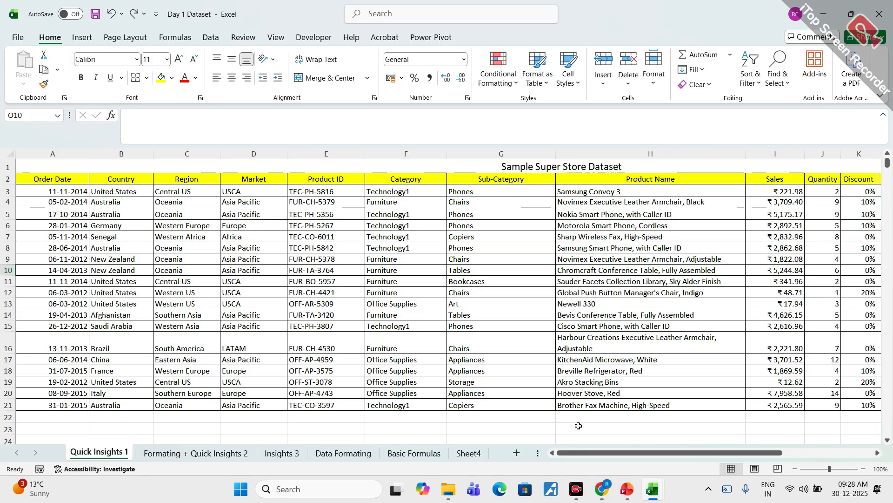
drag(574, 453, 652, 479)
click(529, 419)
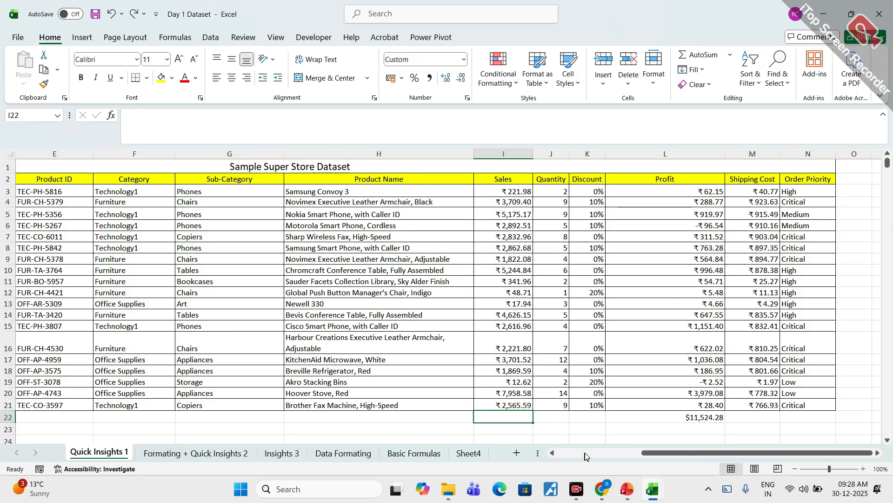
click(553, 453)
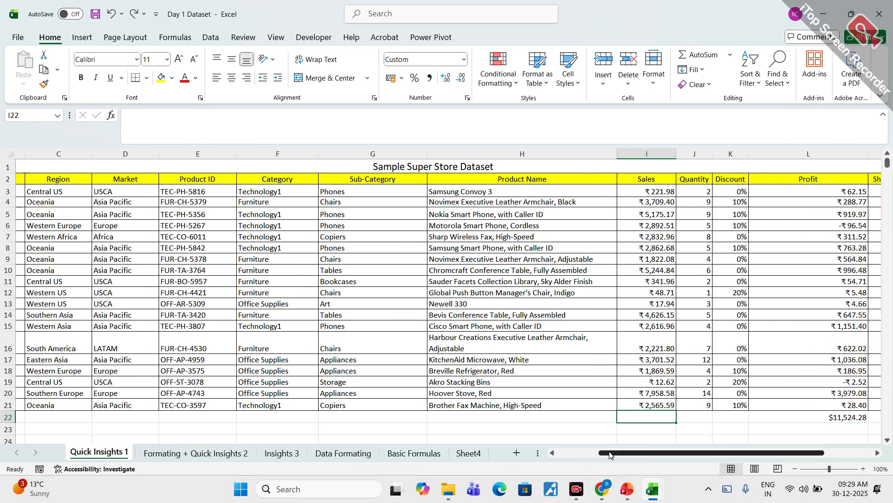
click(502, 431)
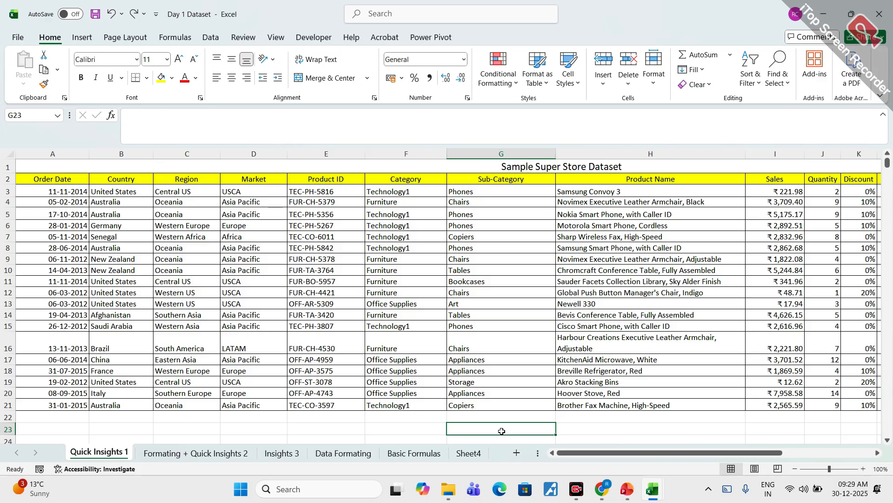
Switch to the Google Meet call in Chrome to check it and return to the Excel workbook
mouse_move(601, 489)
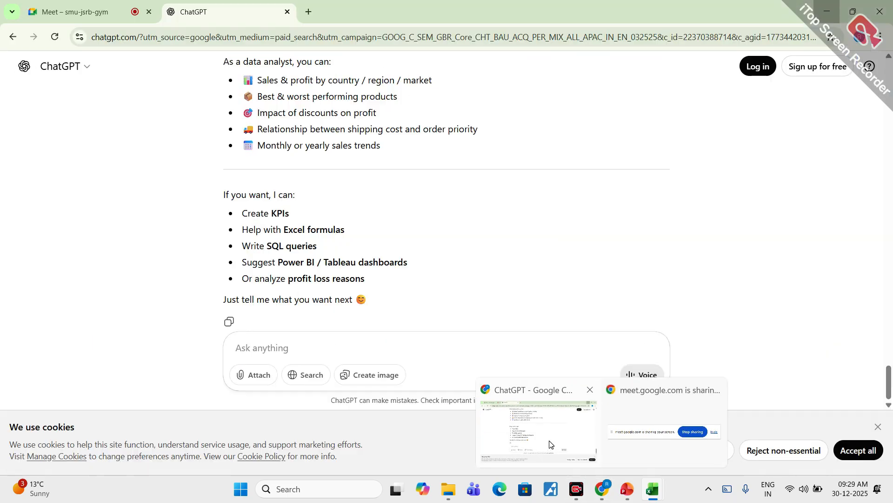
click(550, 444)
click(69, 12)
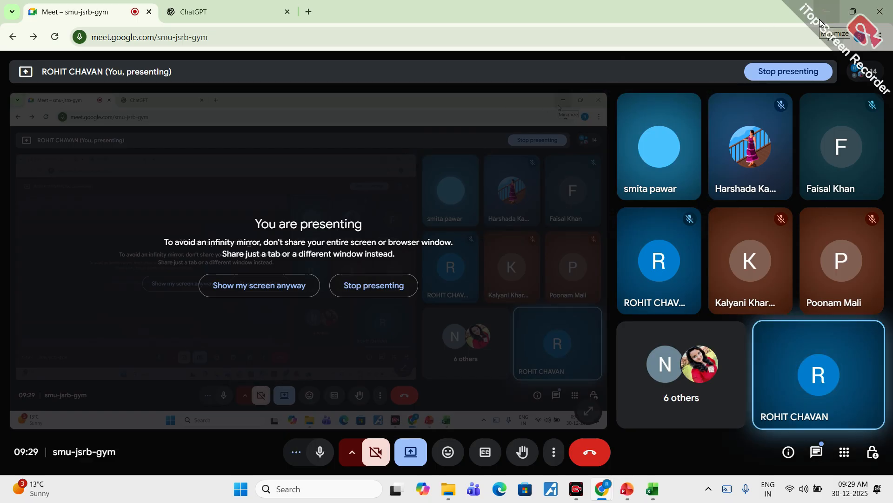
click(821, 18)
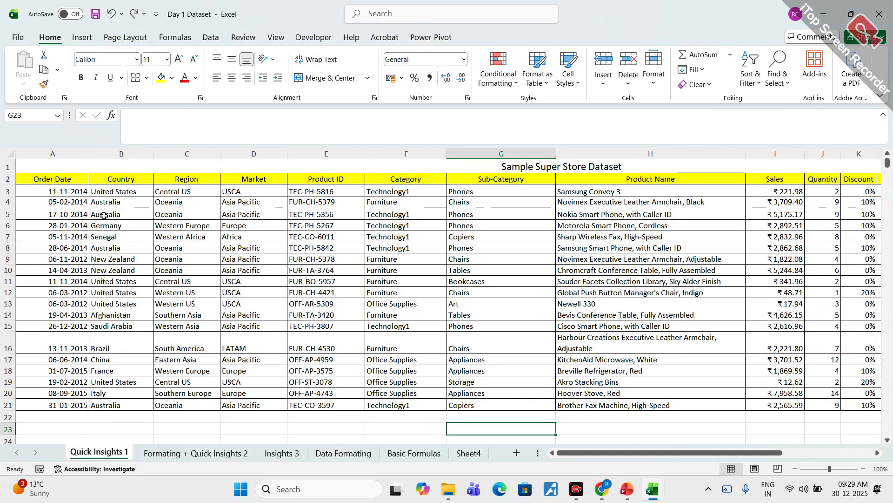
Sort the Profit values in L3:L21 from smallest to largest without expanding the selection to the neighbouring columns
drag(605, 453, 695, 455)
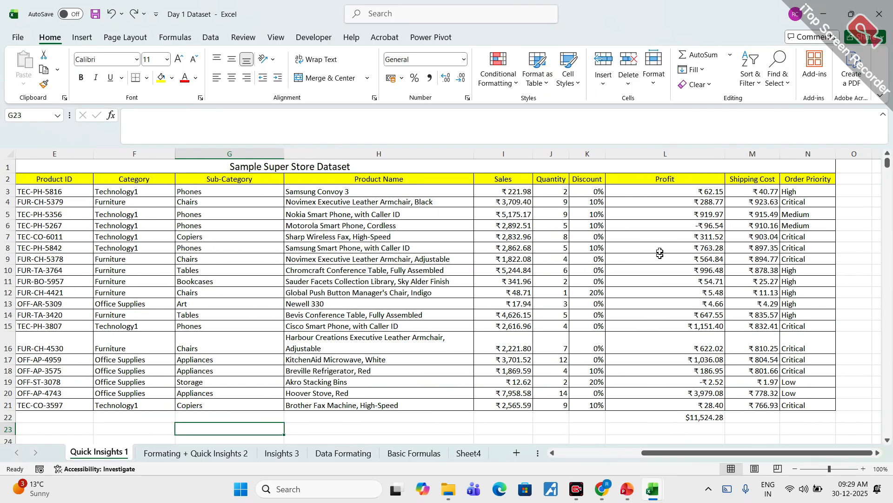
click(662, 194)
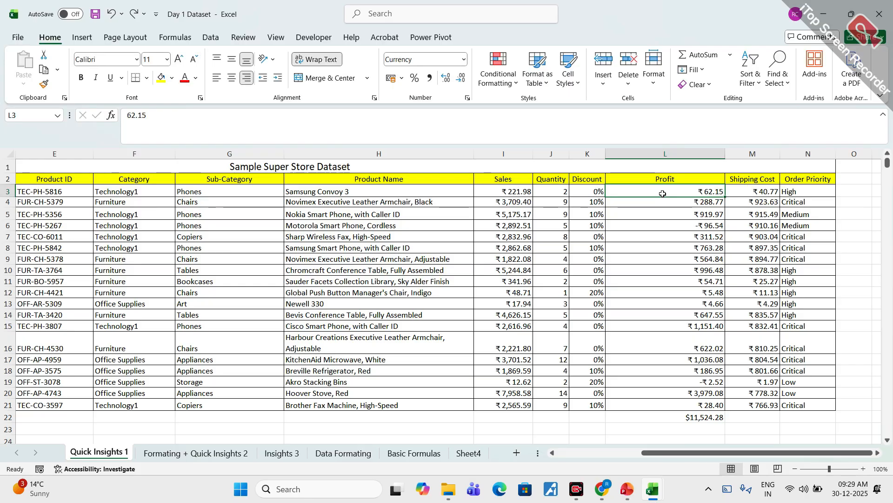
key(ctrl+shift+Down)
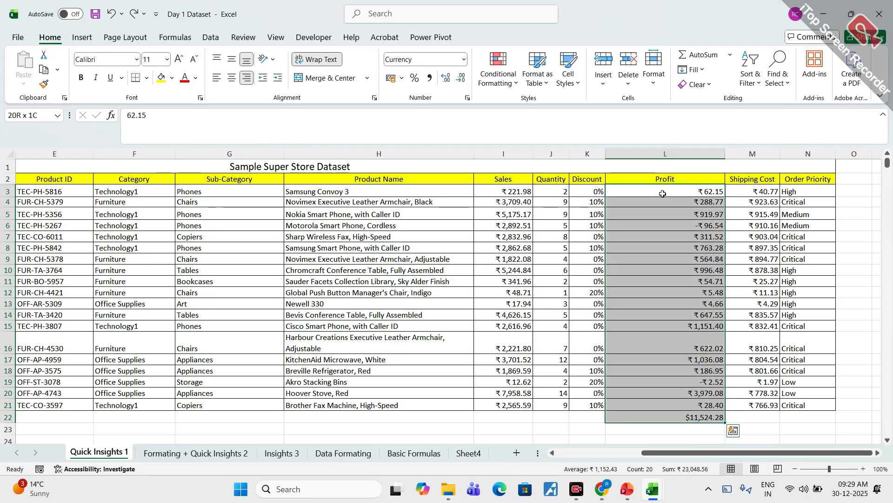
key(shift+Up)
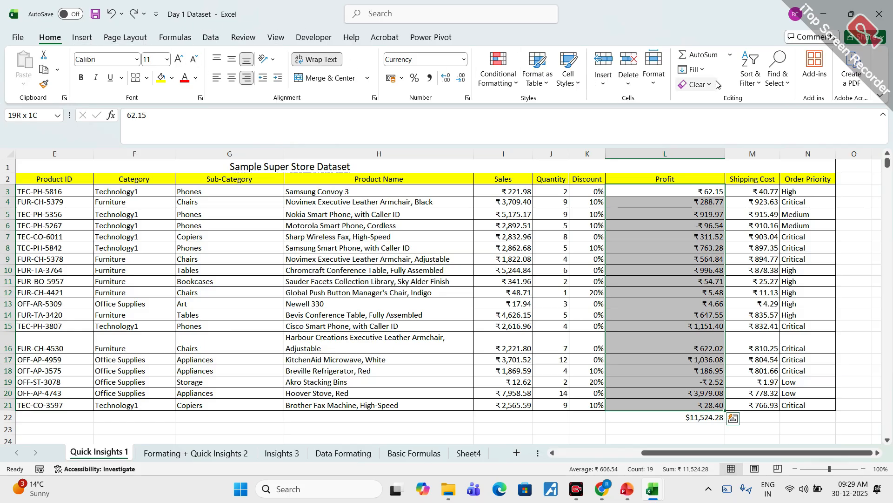
click(755, 79)
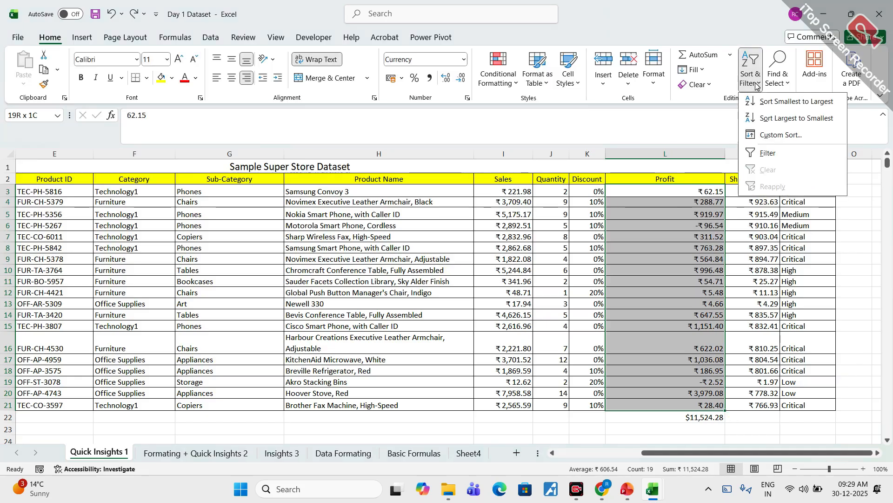
click(791, 101)
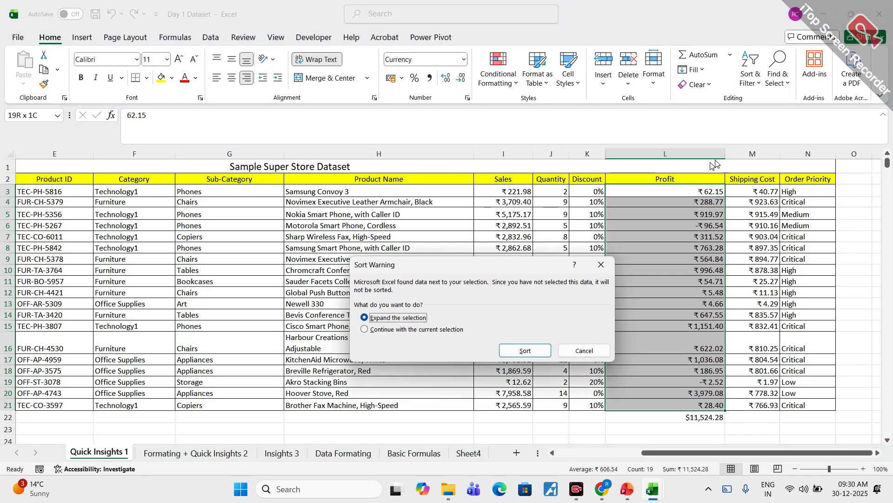
click(376, 330)
click(514, 352)
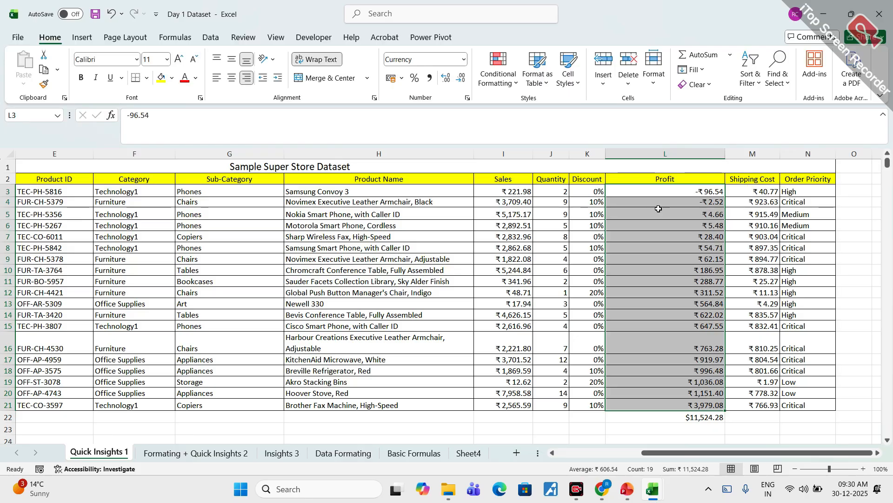
Compare the first row's Product Name with its Profit value and undo the Profit-only sort
click(331, 192)
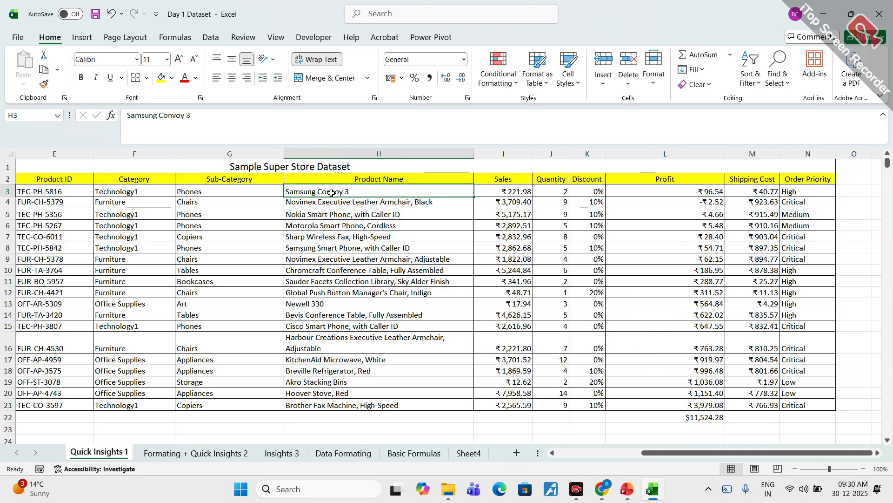
click(666, 198)
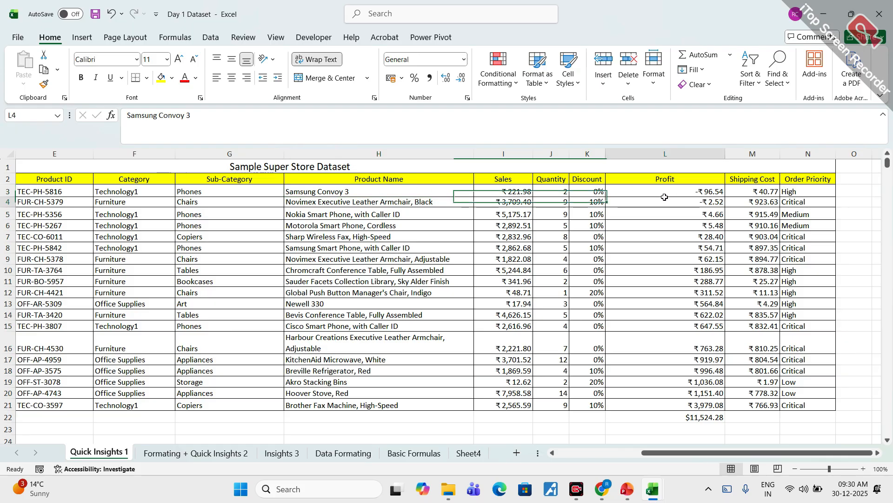
click(669, 194)
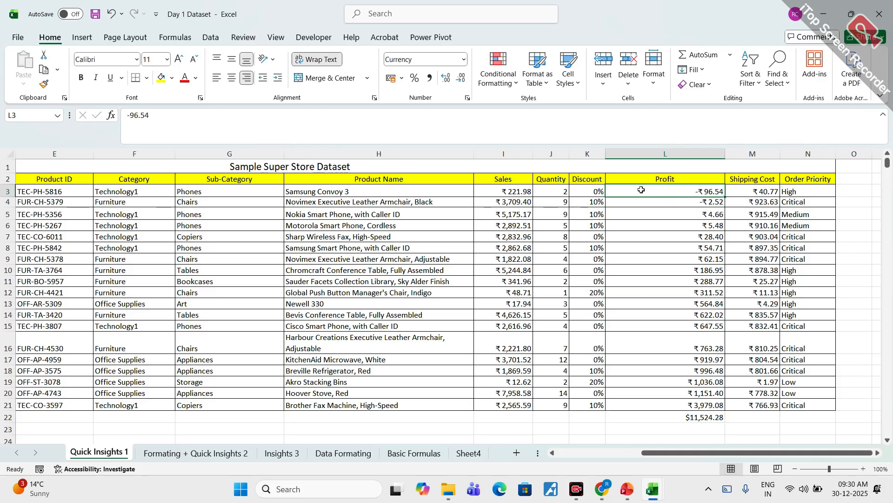
key(ctrl+z)
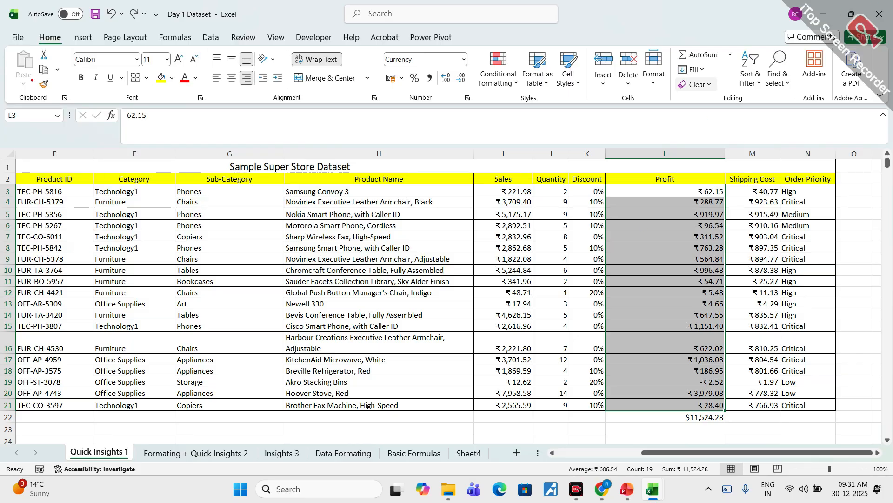
mouse_move(118, 3)
mouse_down()
mouse_move(109, 32)
mouse_move(111, 4)
mouse_move(136, 5)
mouse_up()
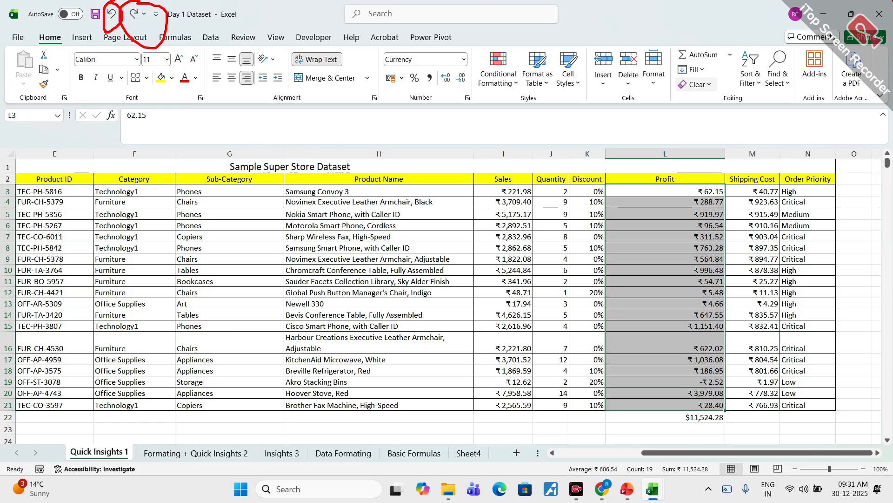
mouse_move(877, 5)
mouse_down()
mouse_move(886, 63)
mouse_move(890, 7)
mouse_up()
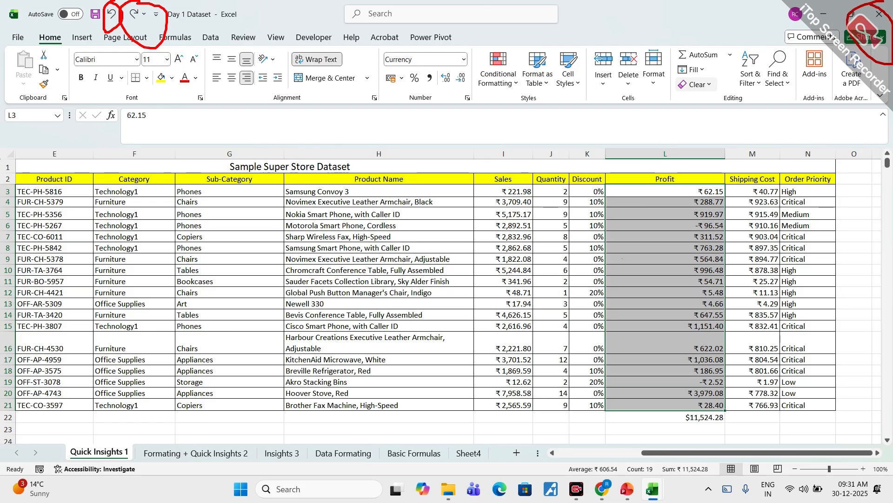
mouse_move(648, 151)
mouse_down()
mouse_move(746, 434)
mouse_move(608, 138)
mouse_up()
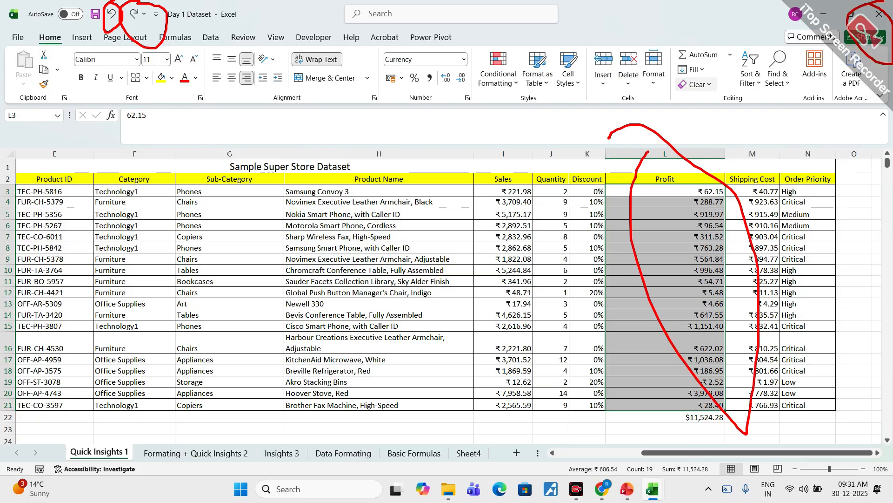
key(Escape)
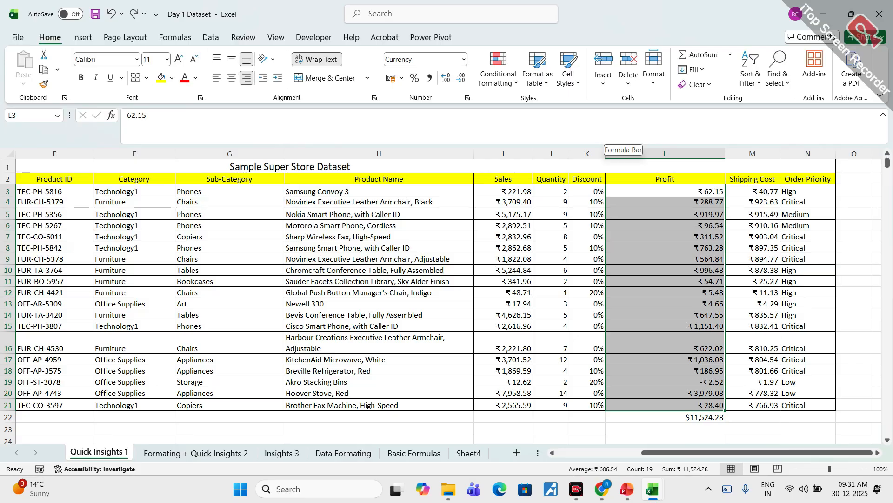
Select the whole dataset A2:N21, from the Order Date header through the last Order Priority value, leaving out row 22
click(553, 454)
click(552, 454)
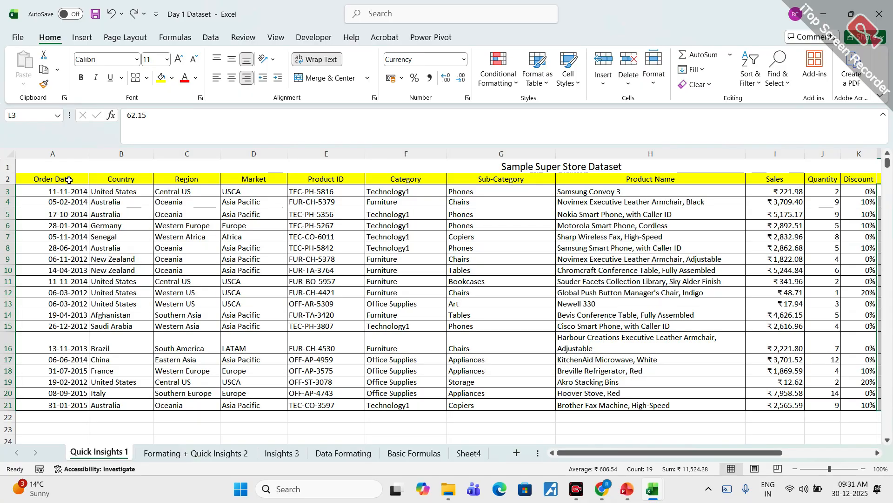
click(69, 180)
key(ctrl+shift+Right)
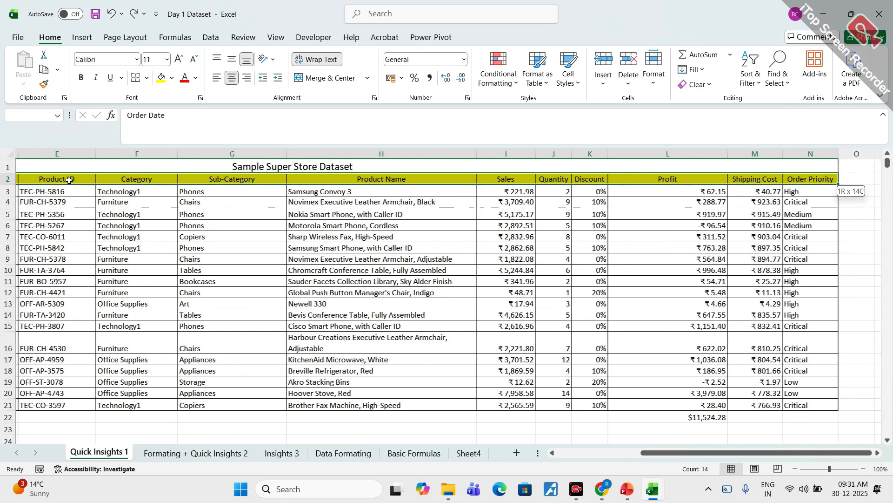
key(ctrl+shift+Down)
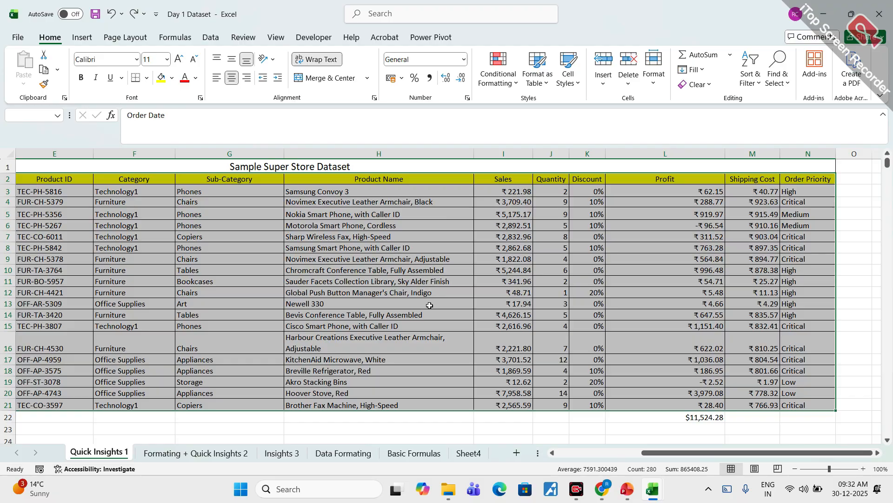
Switch to the Google Meet call in Chrome
mouse_move(602, 489)
click(526, 437)
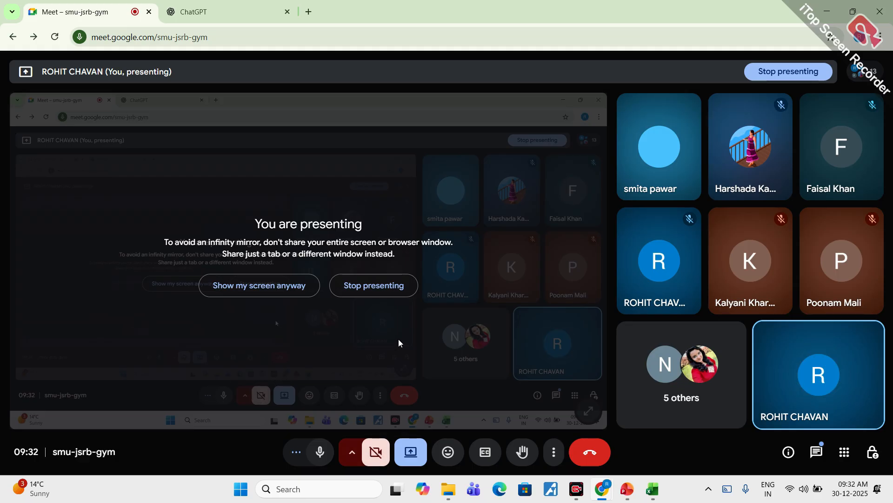
Switch back to the Excel workbook and reselect the dataset A2:N21, starting from the Order Date header
click(828, 7)
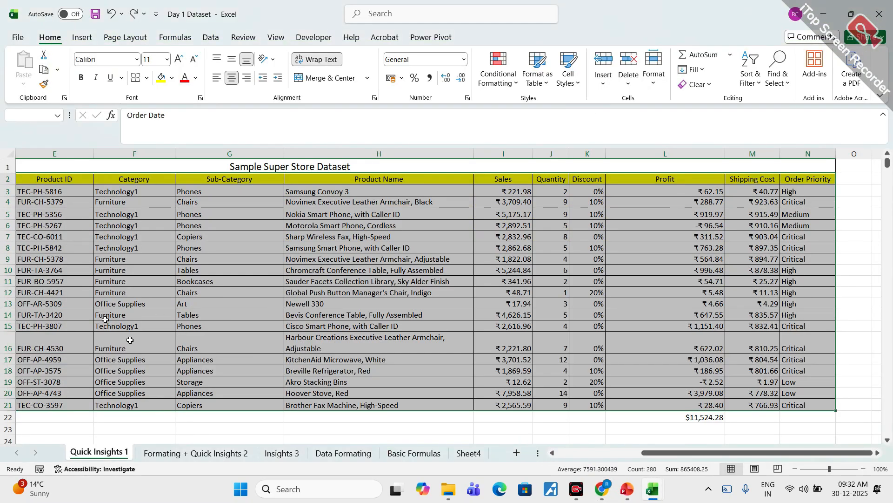
click(552, 454)
click(552, 454)
click(552, 454)
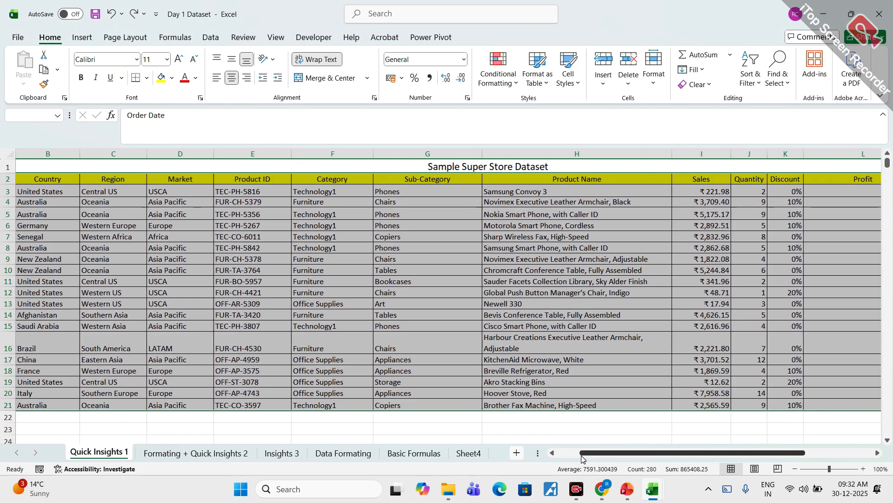
click(551, 453)
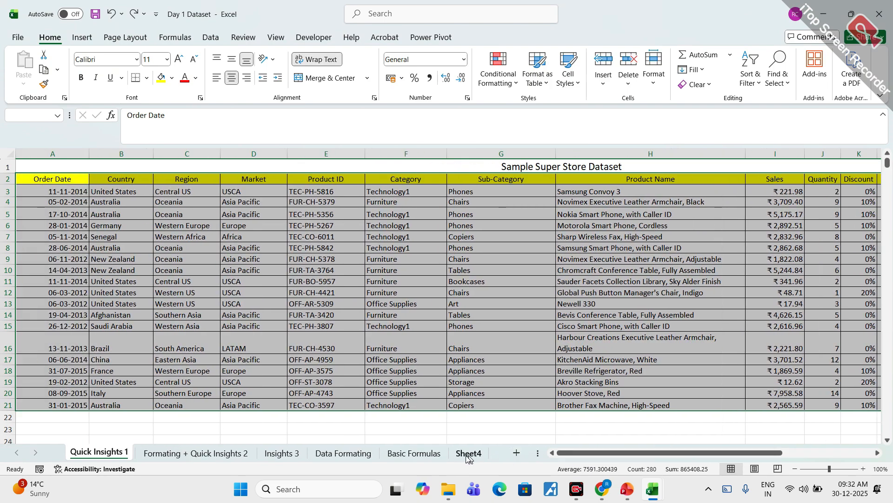
click(63, 180)
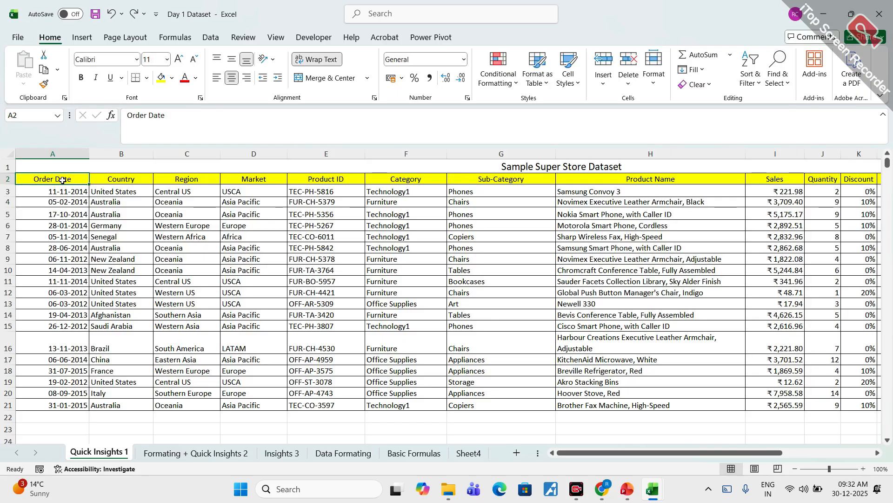
key(ctrl+shift+Right)
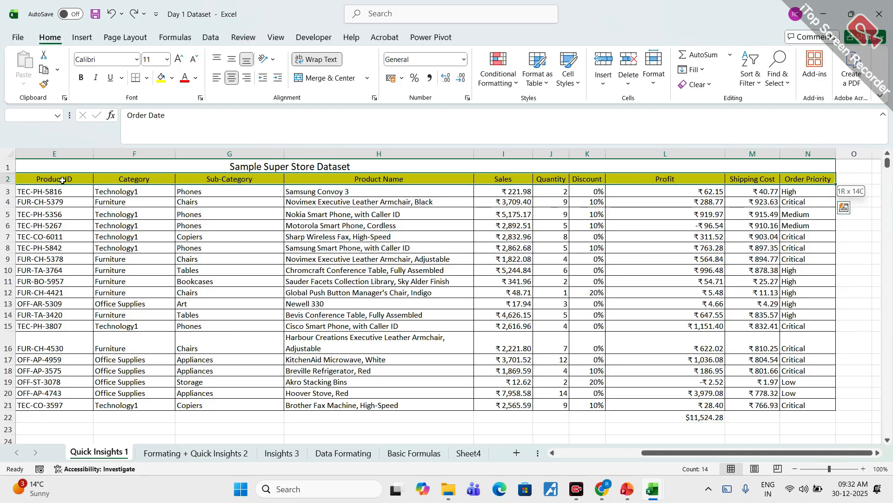
key(ctrl+shift+Down)
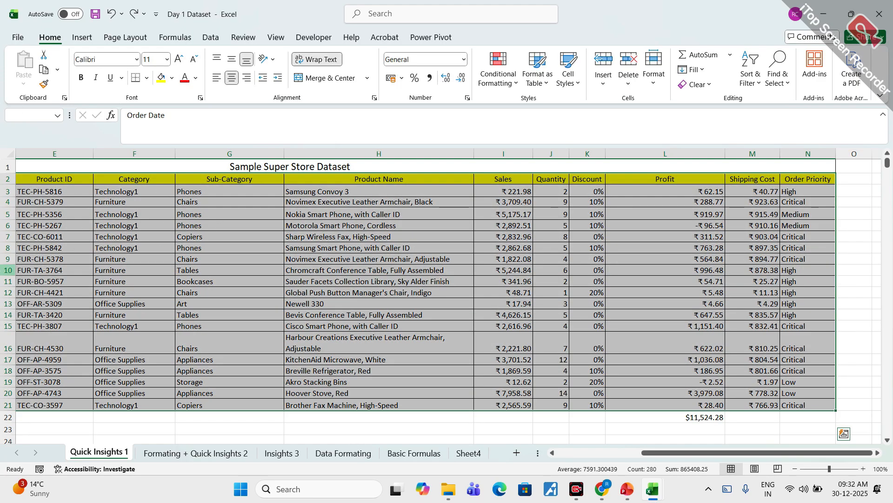
Convert the selected range A2:N21 into an Excel table with headers
drag(641, 454, 558, 453)
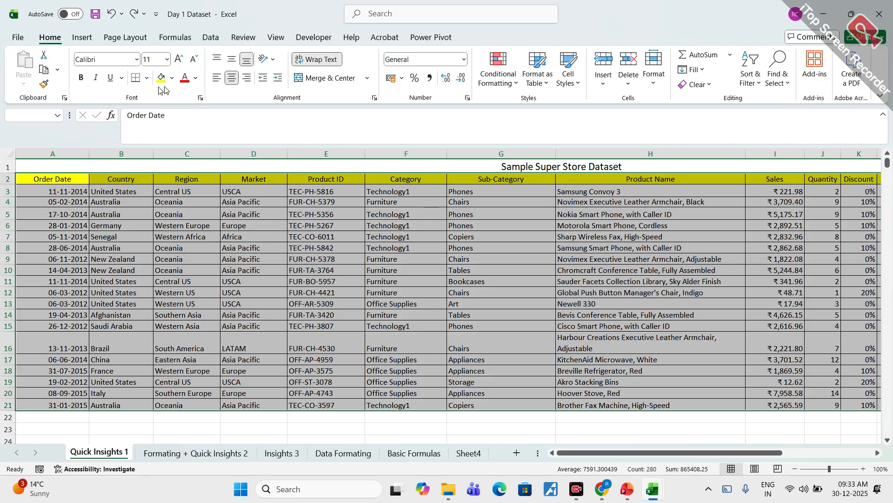
click(82, 38)
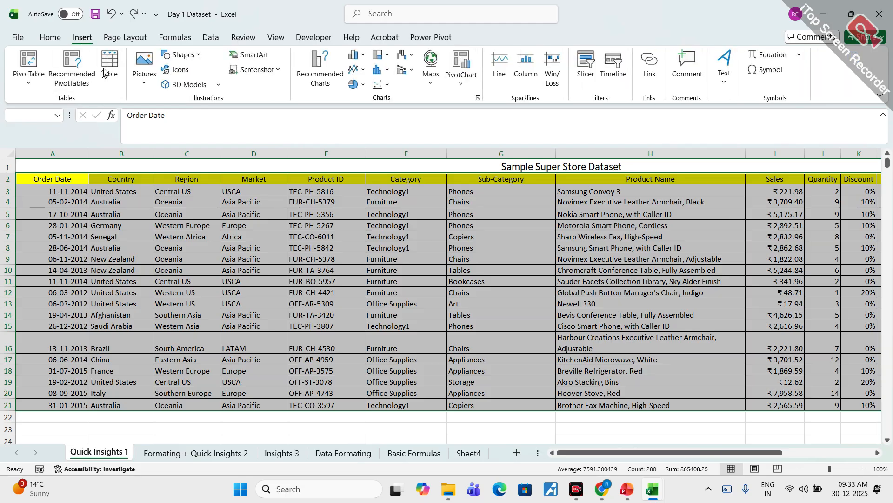
click(106, 67)
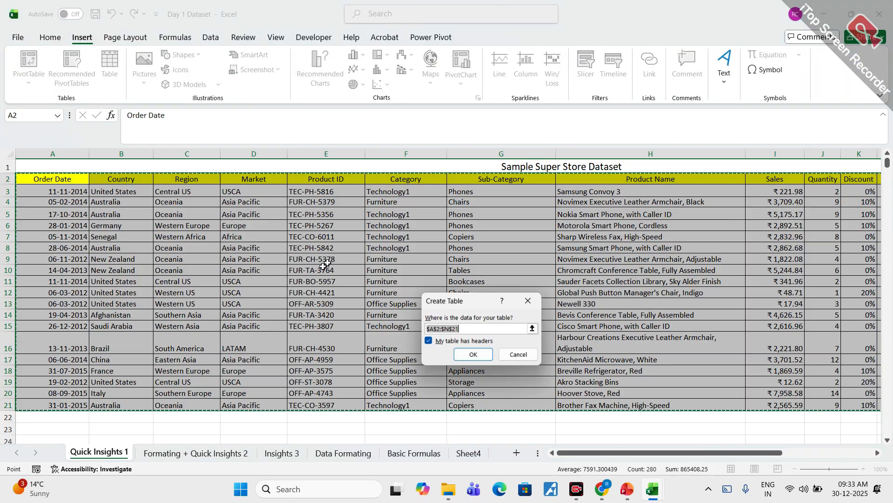
click(474, 355)
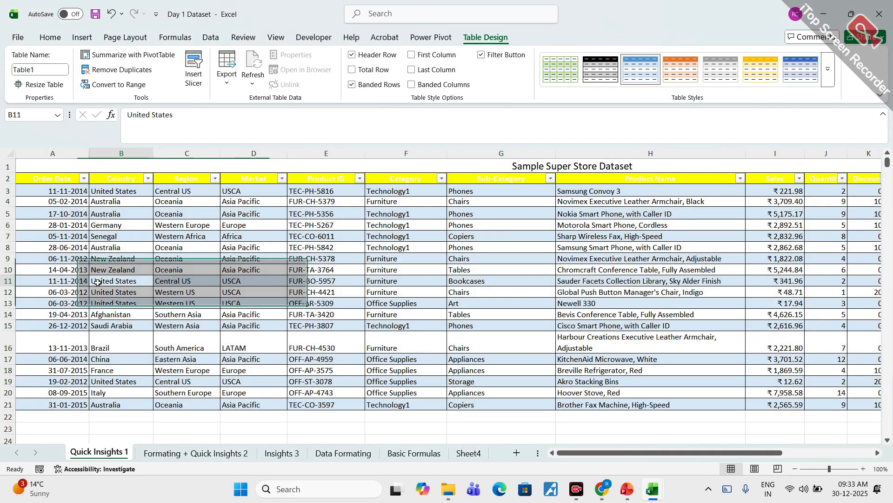
click(121, 281)
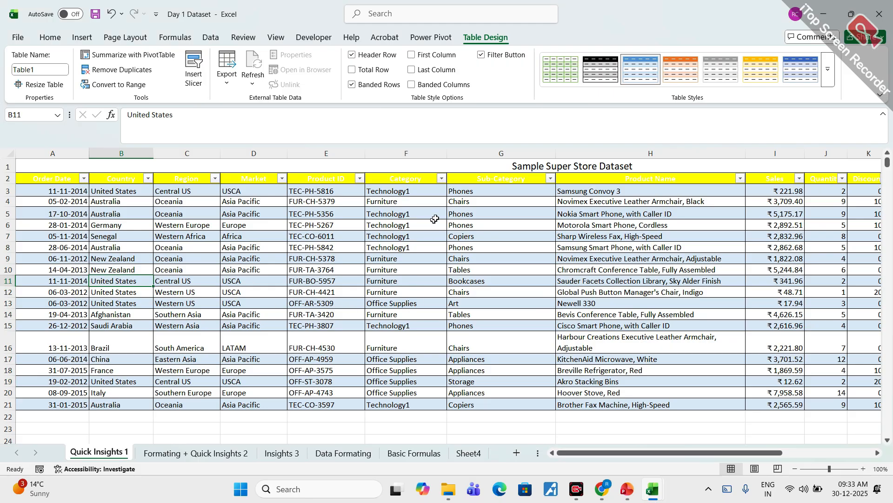
Select the Order Date values in A3:A21 and review the number formats available for them
click(54, 179)
click(64, 191)
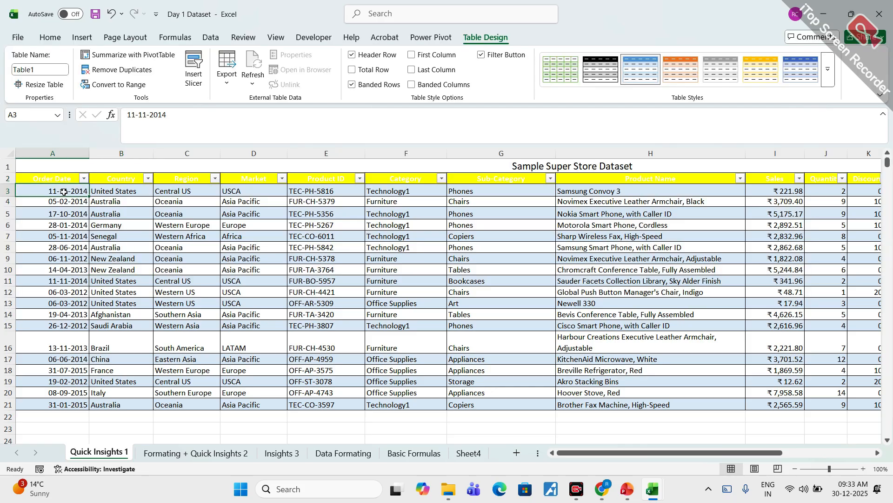
key(ctrl+shift+Down)
click(50, 37)
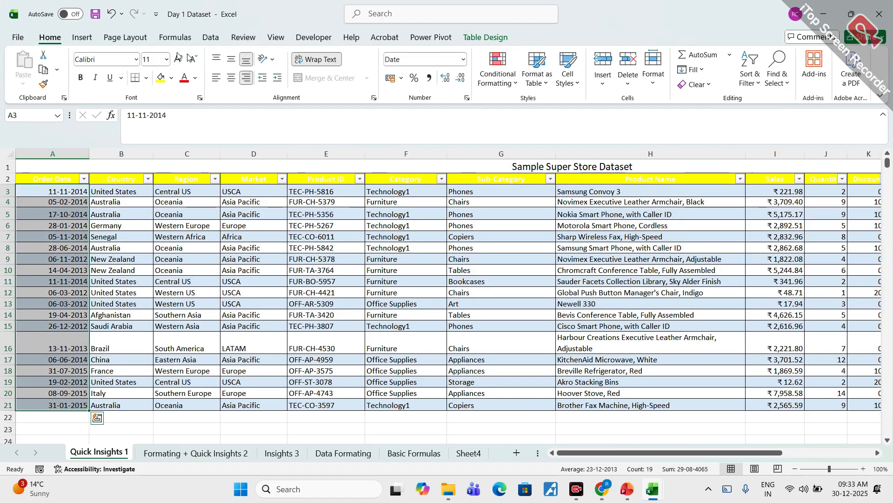
click(463, 59)
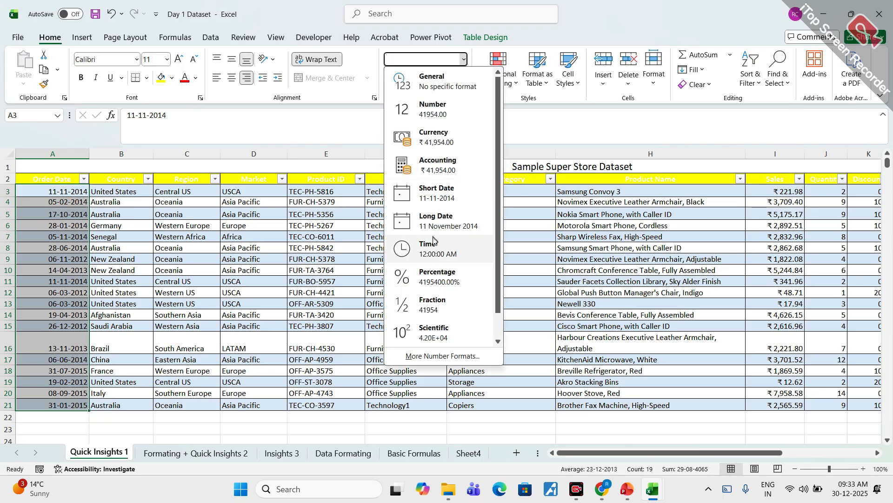
Set the number format of the Country values in B3:B21 to General
click(122, 190)
key(ctrl+shift+Down)
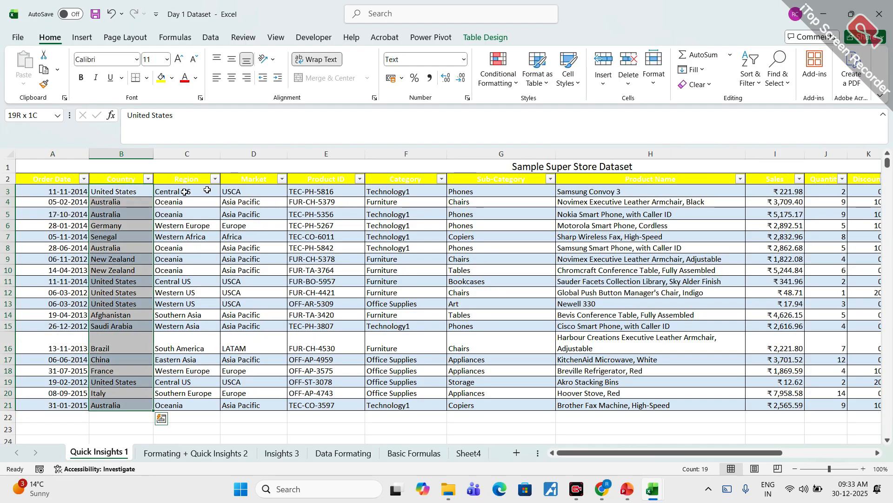
click(464, 59)
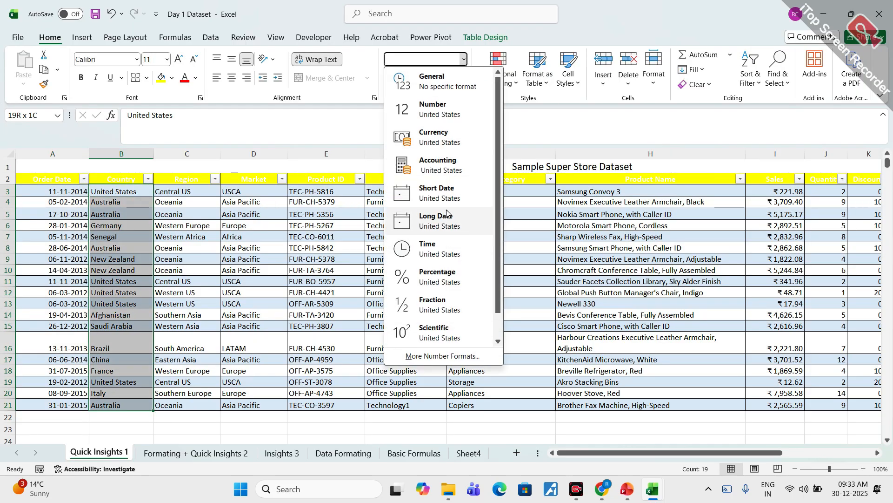
click(432, 86)
click(191, 194)
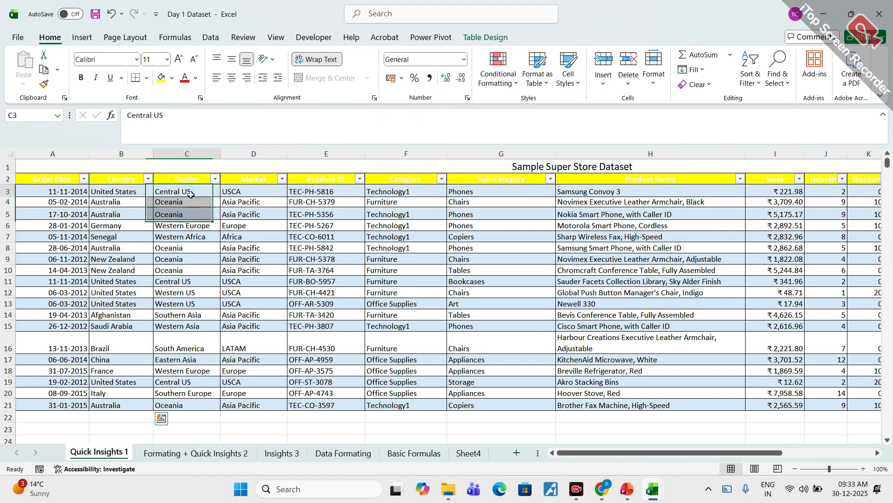
Set the number format of the Country values in B3:B21 to Text
click(128, 188)
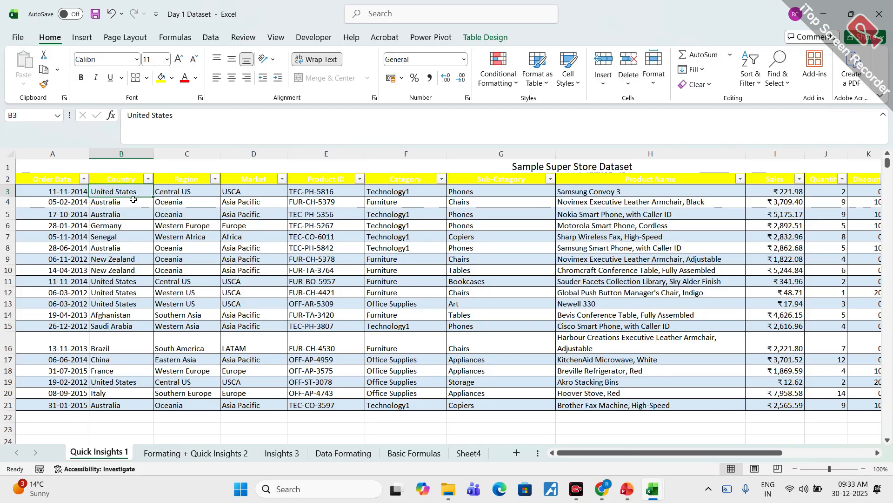
key(ctrl+shift+Down)
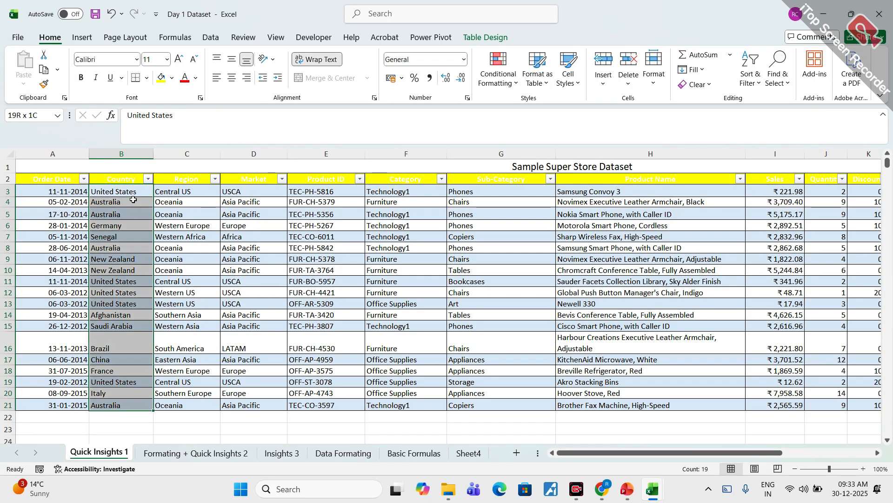
click(464, 60)
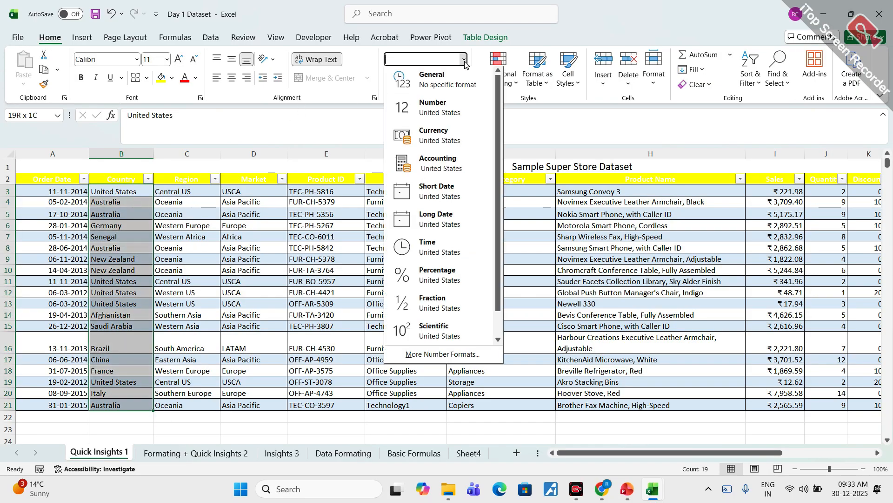
click(613, 10)
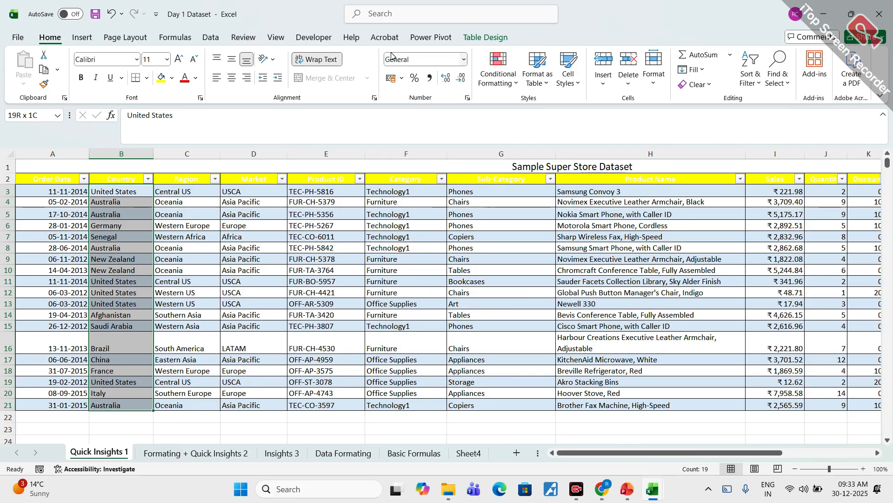
click(464, 60)
scroll(442, 191, down, 1)
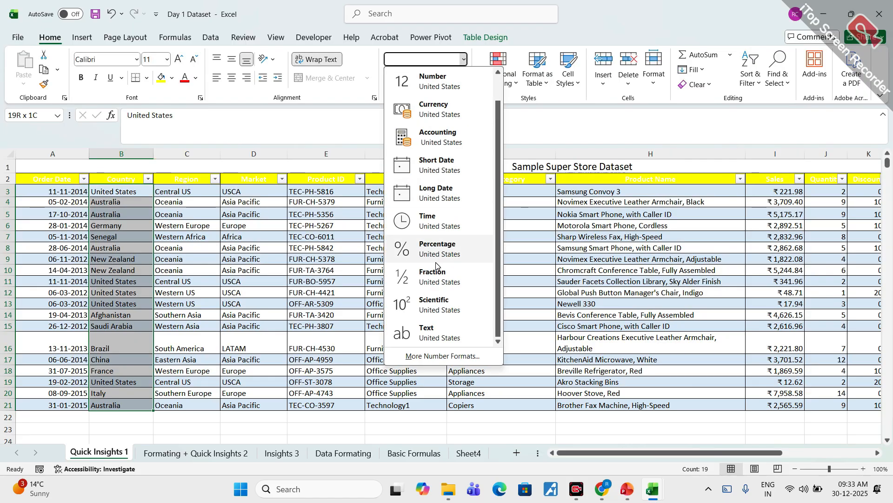
click(427, 335)
click(179, 209)
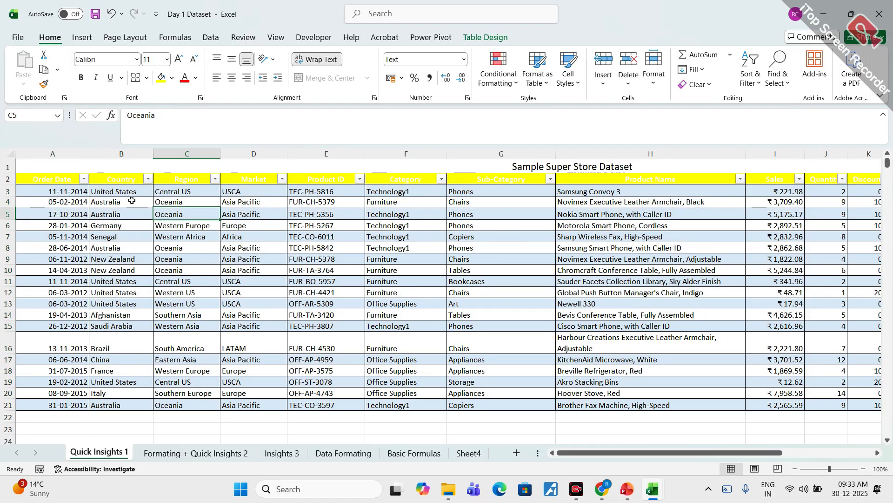
Select the Country values B3:B21 and circle the number format setting and the Country column with the on-screen pen
click(120, 192)
key(ctrl+shift+Down)
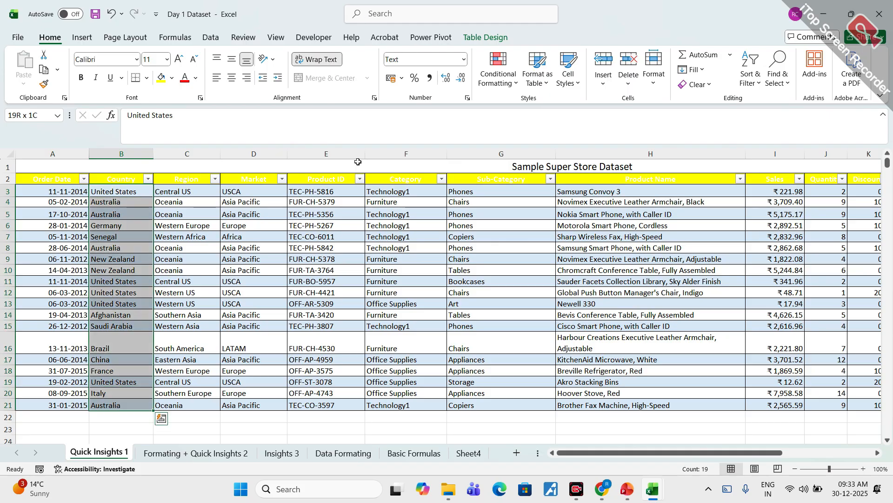
key(ctrl+2)
drag(391, 48, 363, 48)
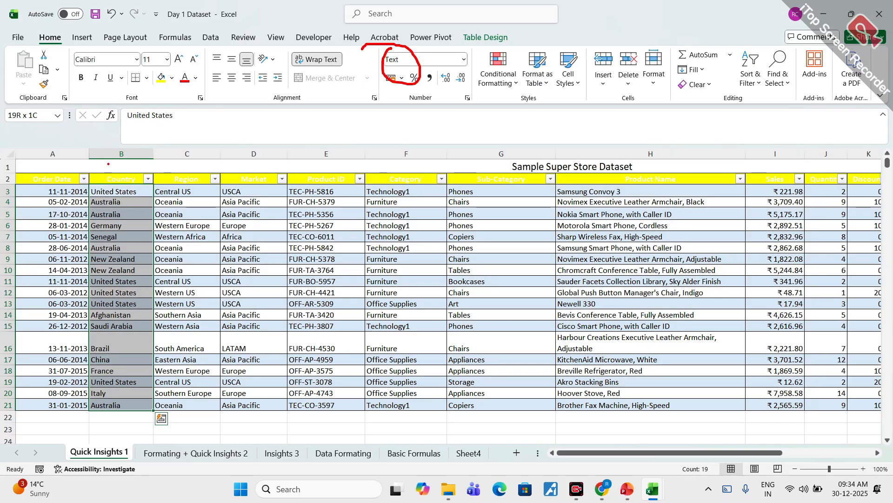
mouse_move(109, 164)
mouse_down()
mouse_move(144, 384)
mouse_move(101, 190)
mouse_up()
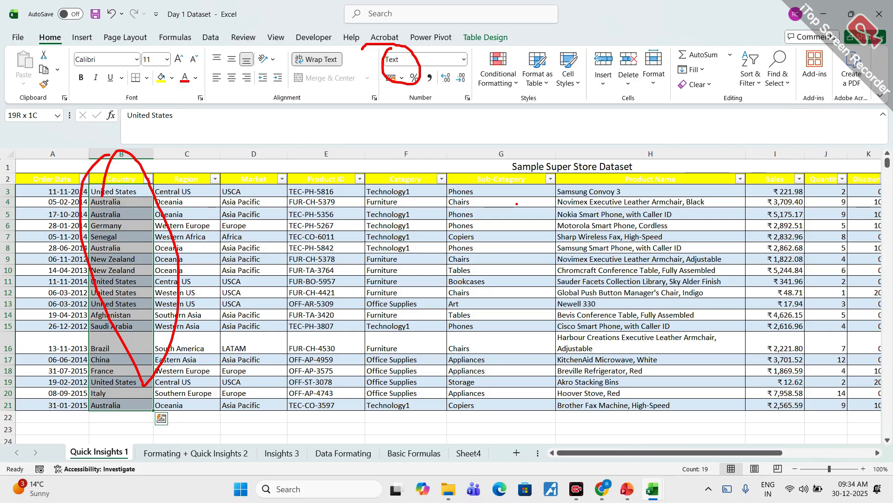
key(ctrl+2)
Check the number formats of the first Product ID, Category and Product Name values and review the available formats
click(321, 192)
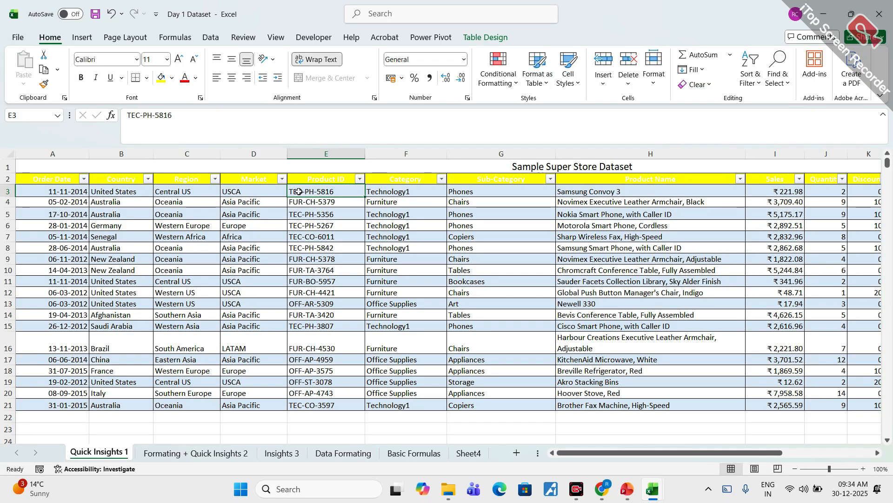
click(389, 192)
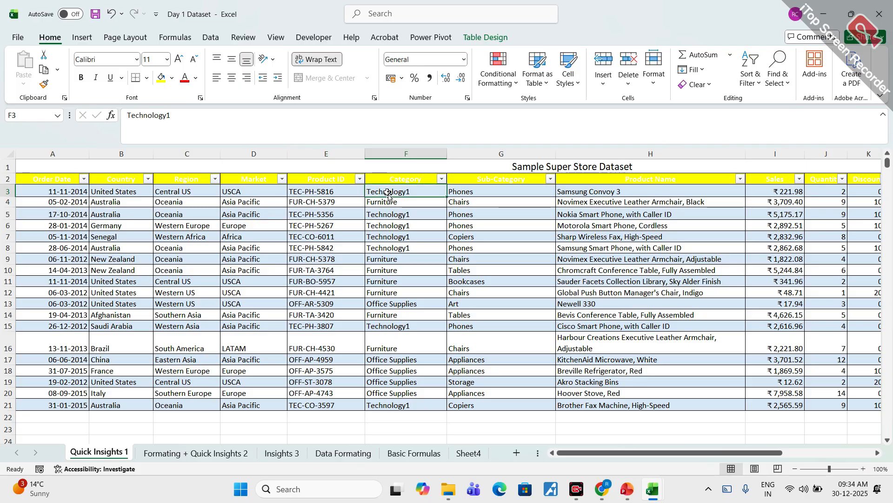
click(602, 192)
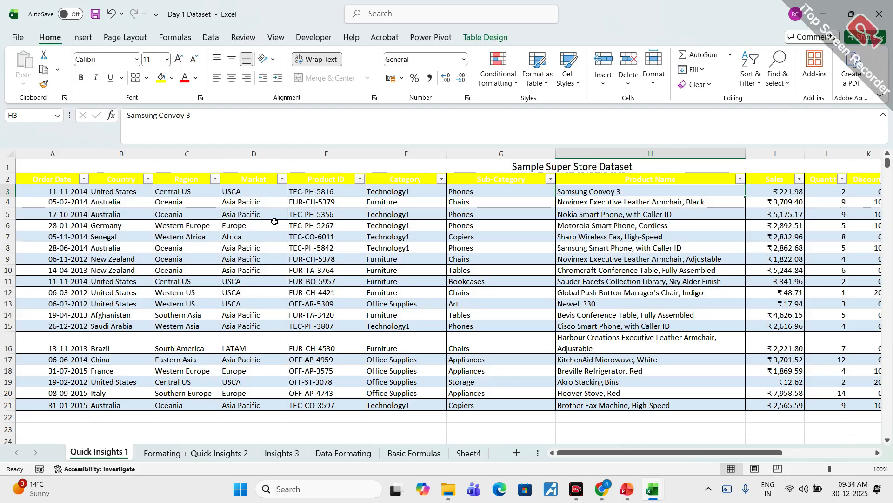
click(464, 60)
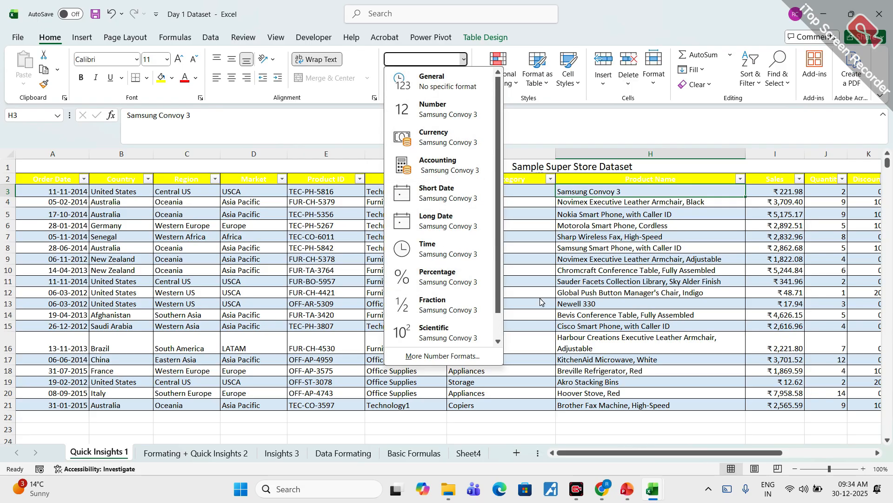
Switch to Chrome and bring up the ChatGPT conversation about analysing the dataset
mouse_move(603, 492)
mouse_move(554, 451)
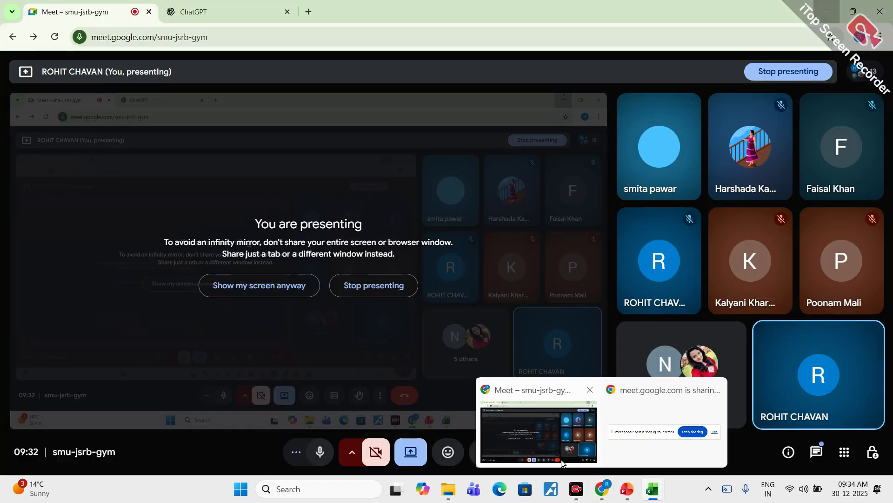
click(554, 451)
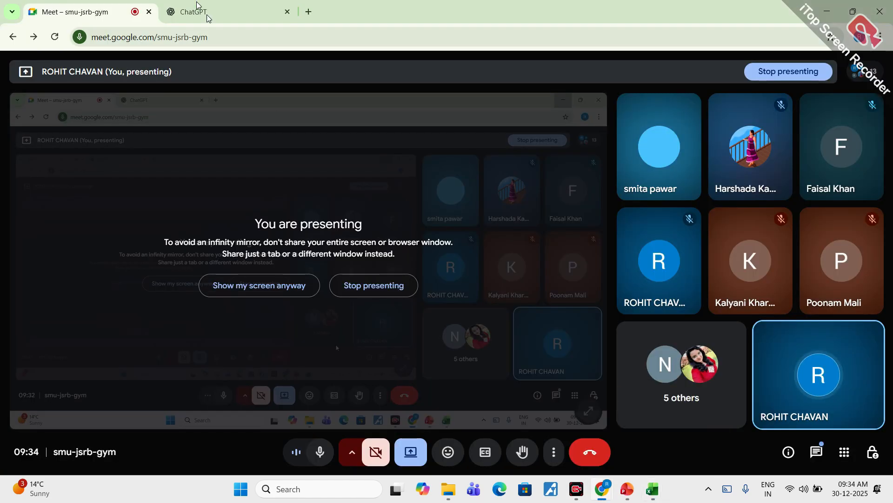
click(200, 12)
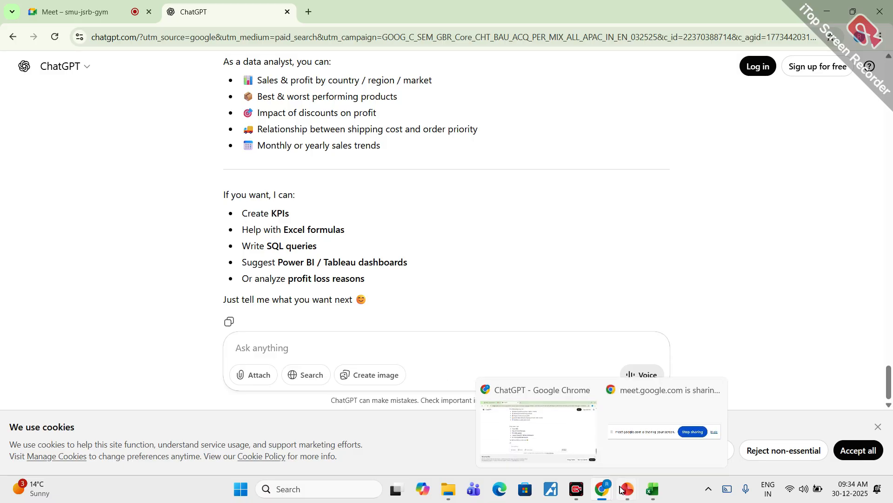
mouse_move(634, 492)
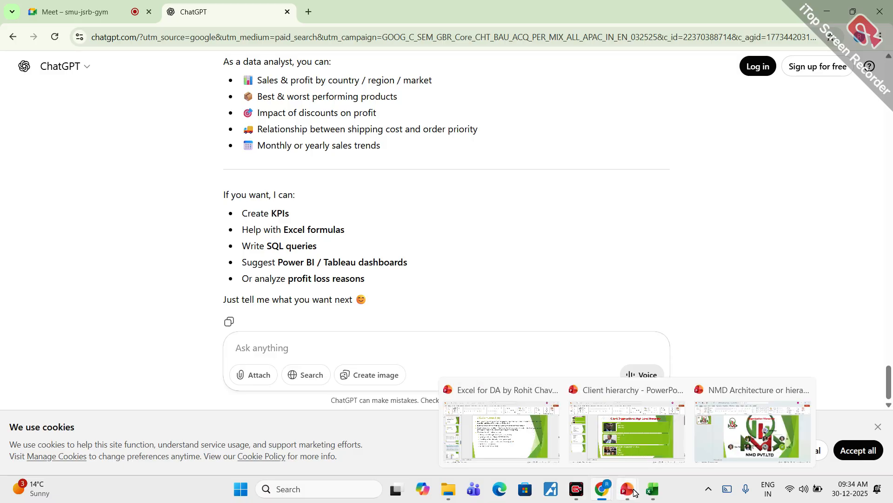
mouse_move(603, 497)
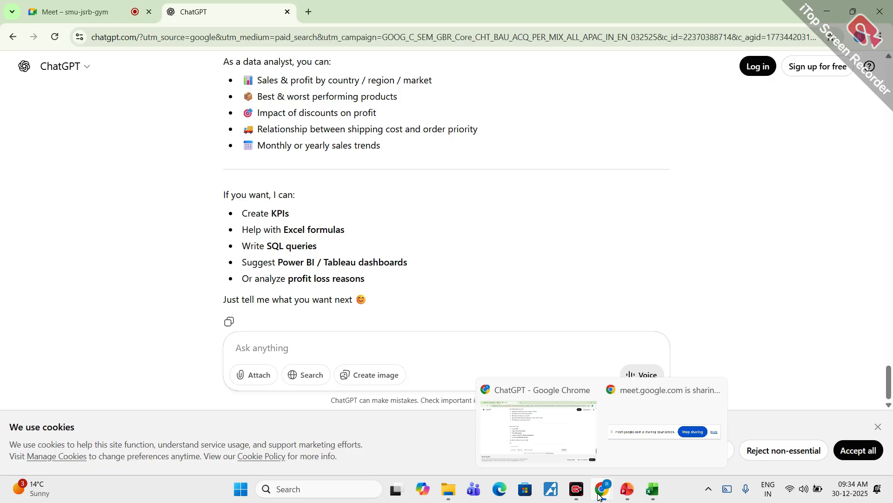
Check the Google Meet call, switch back to the Excel workbook and select the first Profit value in L3
click(74, 10)
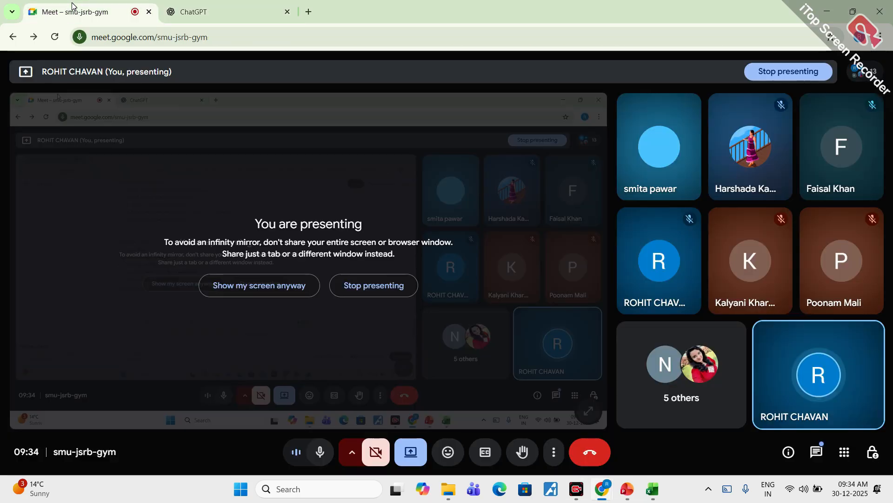
click(827, 12)
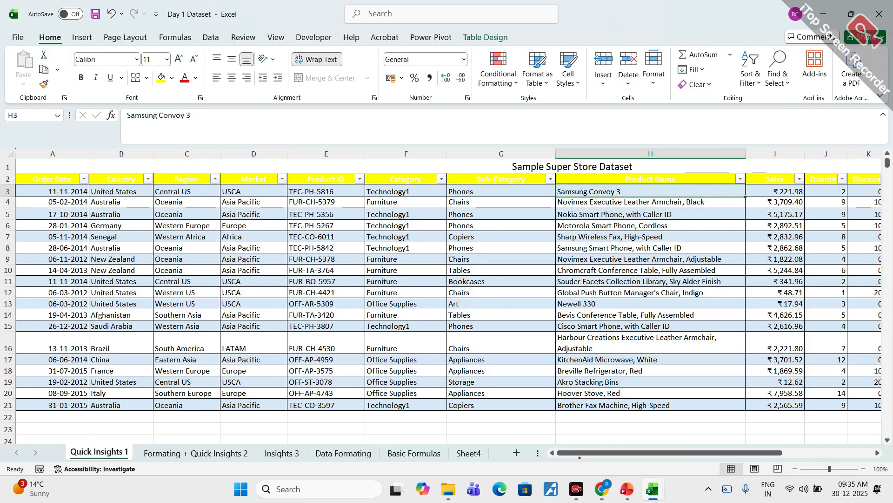
drag(580, 456, 687, 449)
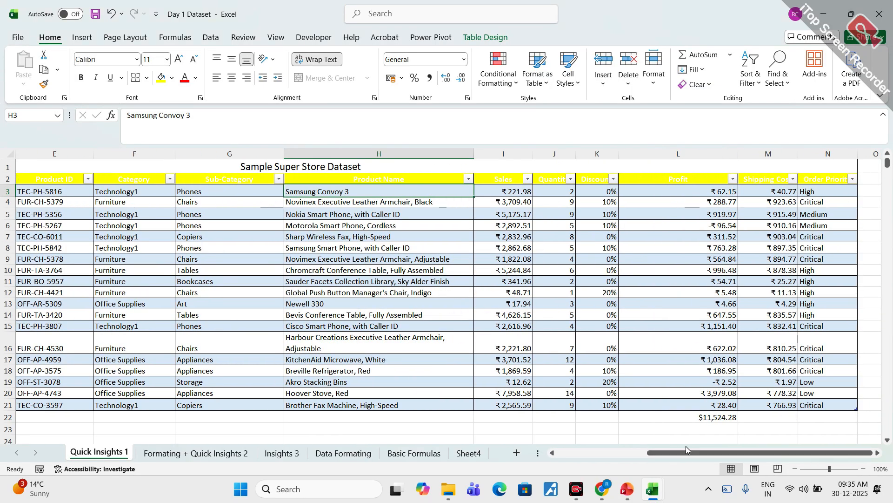
click(677, 194)
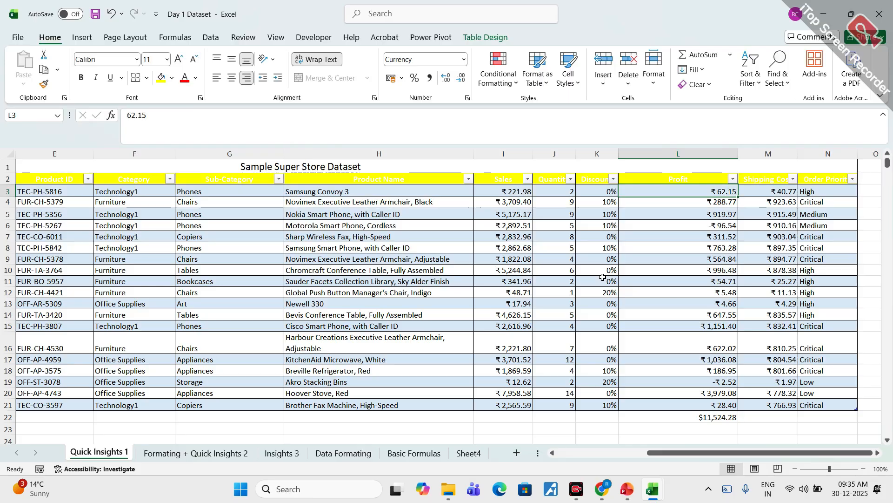
Circle the Profit, Discount, Sales and Product Name columns with the on-screen pen, and clear the marks
mouse_move(657, 188)
mouse_down()
mouse_move(640, 325)
mouse_move(700, 172)
mouse_move(652, 227)
mouse_up()
mouse_move(596, 153)
mouse_down()
mouse_move(633, 383)
mouse_move(595, 169)
mouse_up()
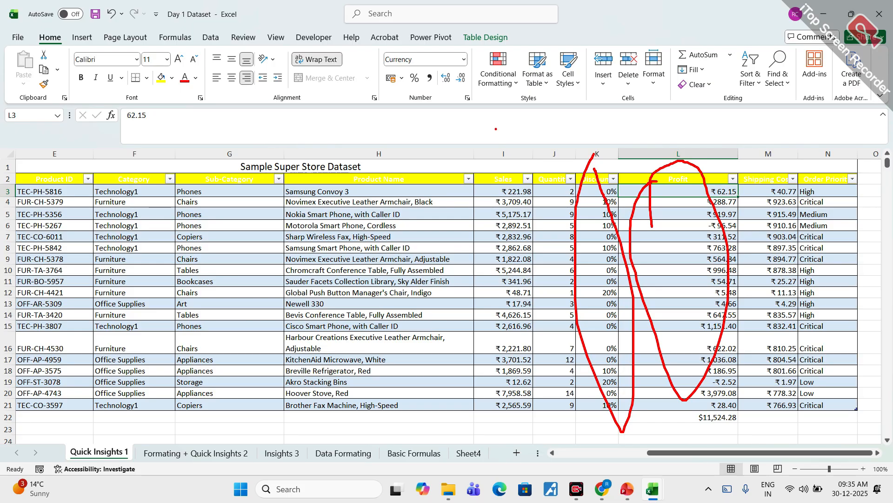
mouse_move(489, 159)
mouse_down()
mouse_move(507, 427)
mouse_move(449, 160)
mouse_move(426, 178)
mouse_up()
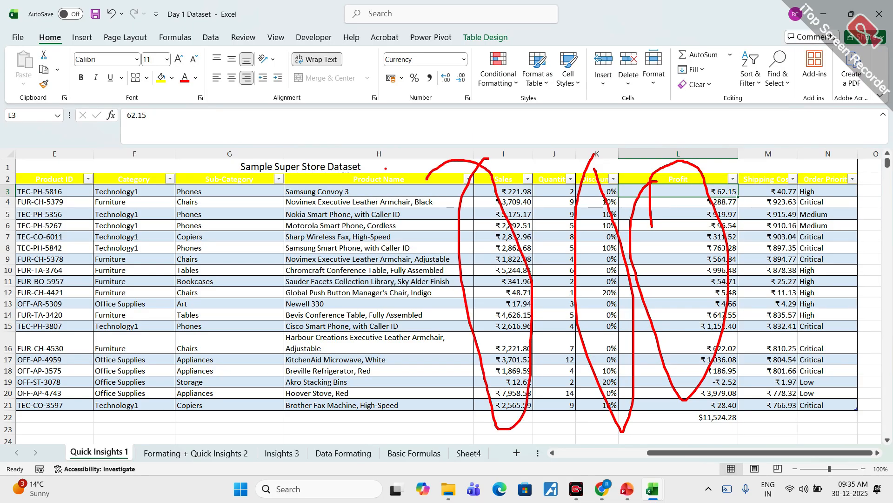
mouse_move(376, 164)
mouse_down()
mouse_move(285, 441)
mouse_move(380, 136)
mouse_up()
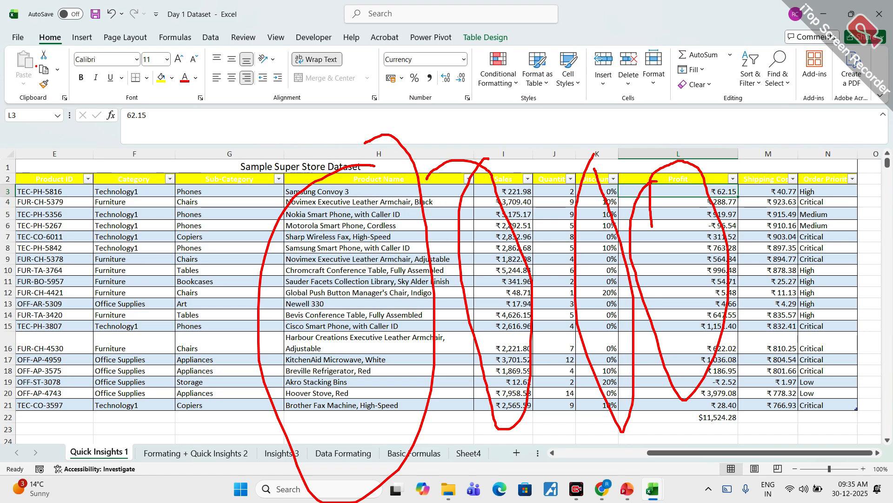
key(Escape)
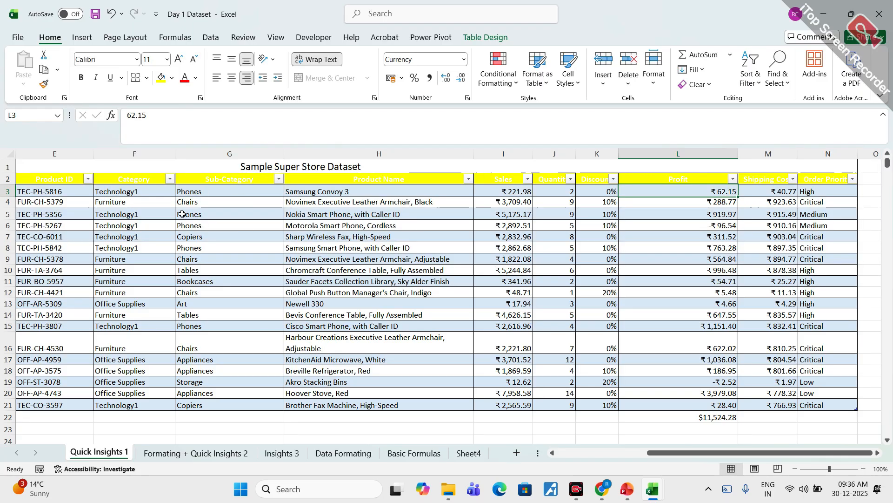
Filter the Sub-Category column so that only the Phones rows are shown
click(222, 181)
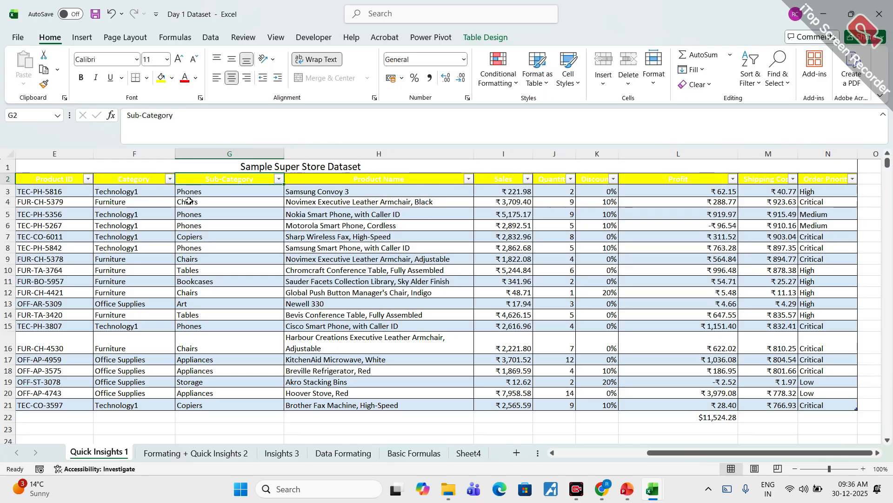
click(189, 192)
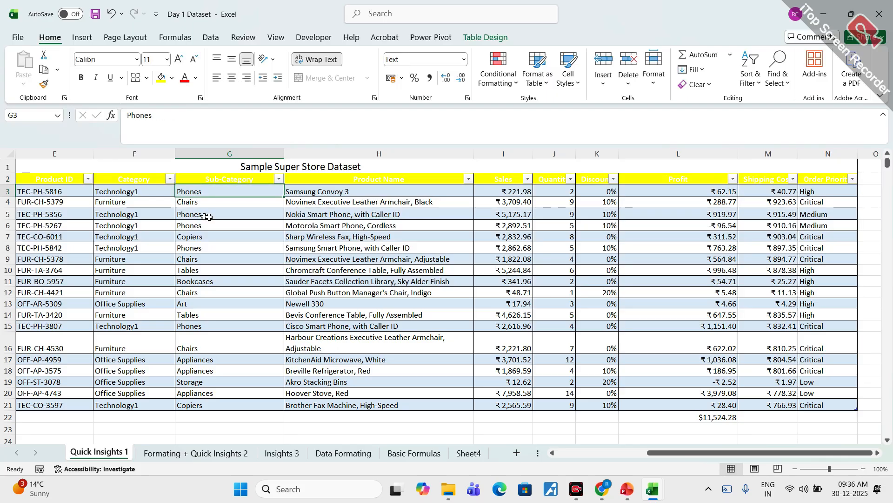
click(278, 179)
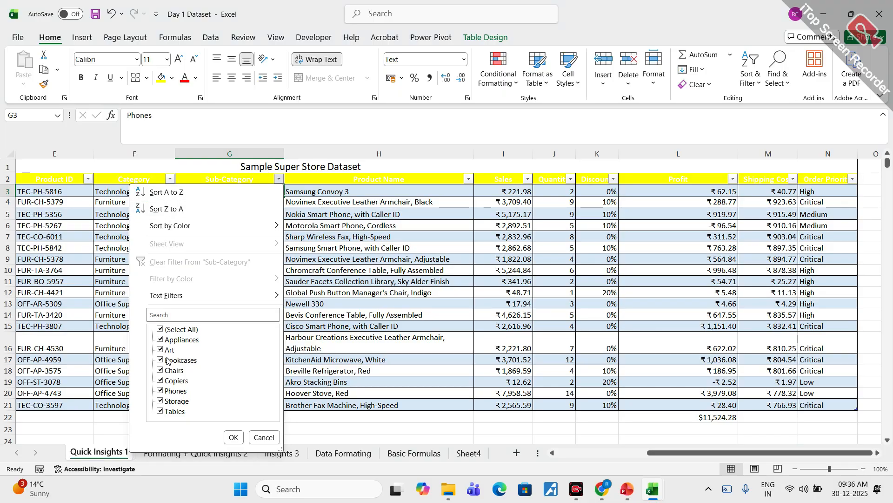
click(161, 329)
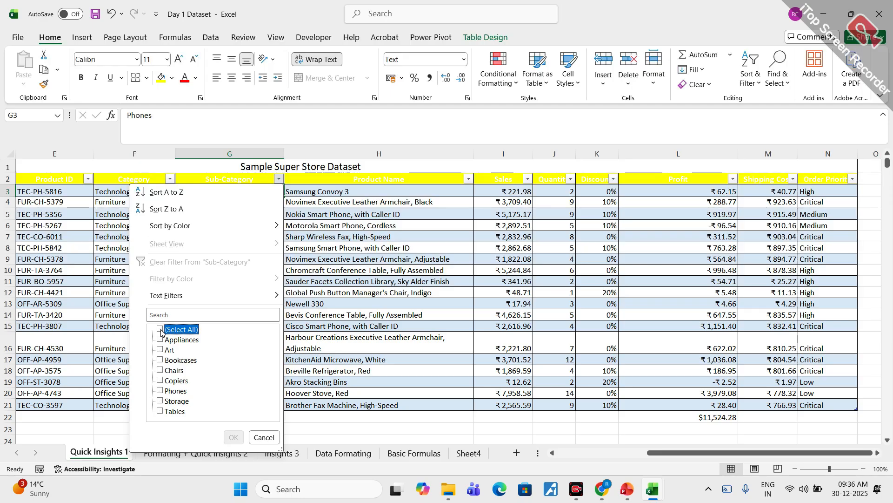
click(161, 390)
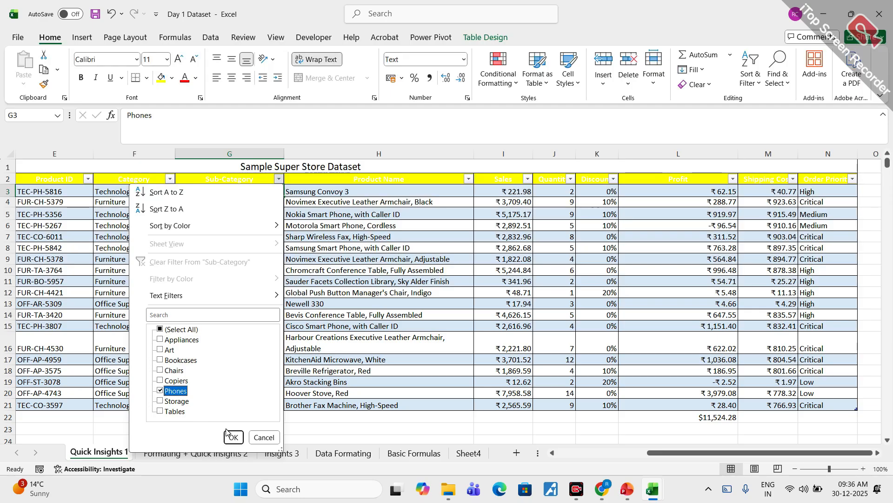
click(233, 437)
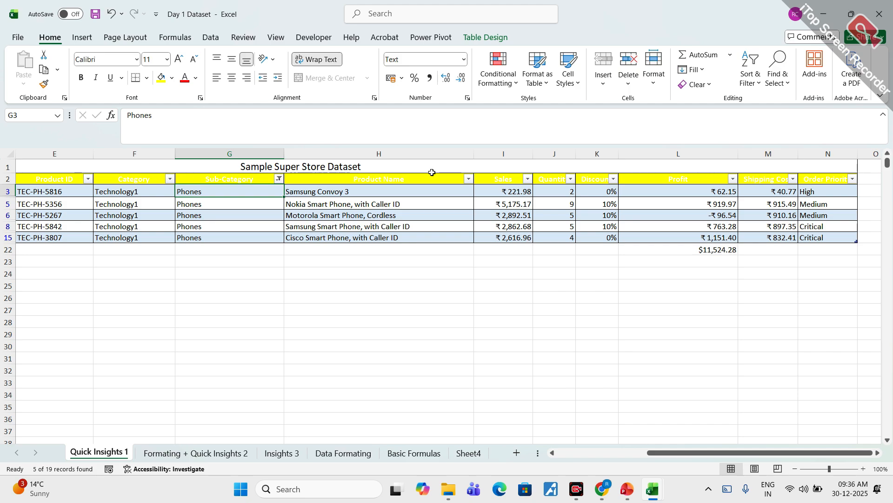
Clear the filter from the Sub-Category column
click(278, 180)
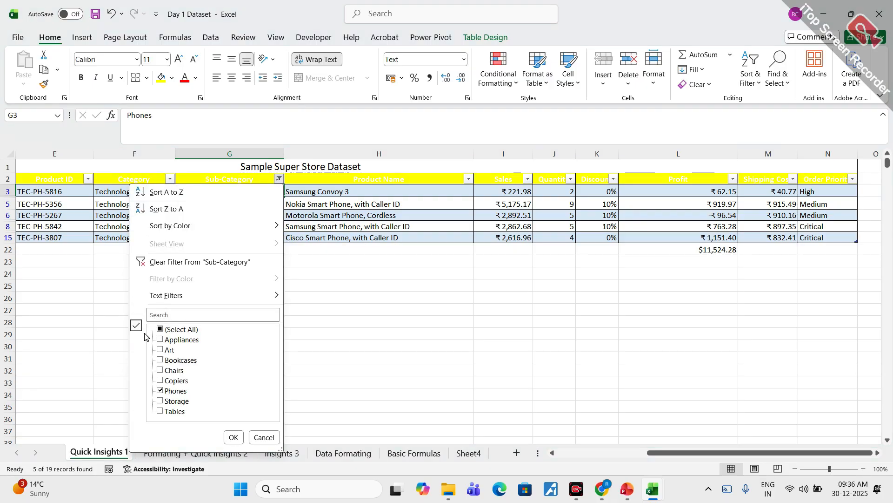
click(195, 264)
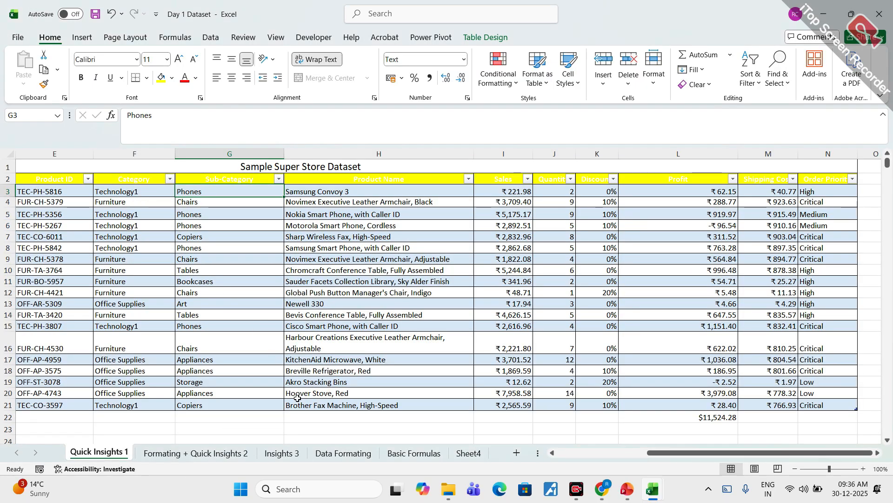
scroll(577, 457, left, 5)
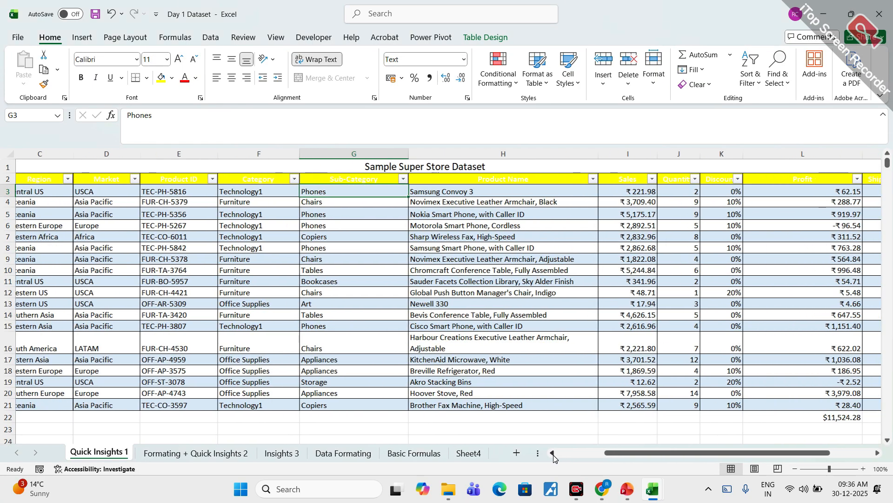
click(379, 427)
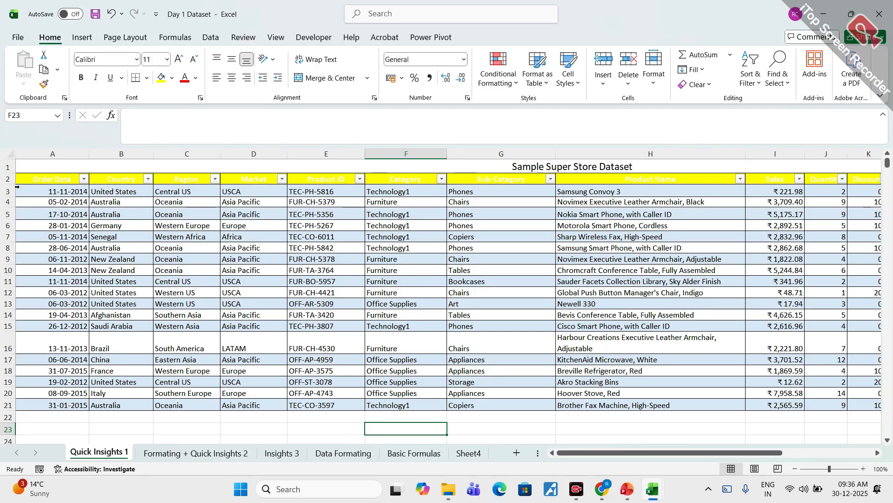
Set the font colour of the table's header row A2:N2 to black
click(35, 179)
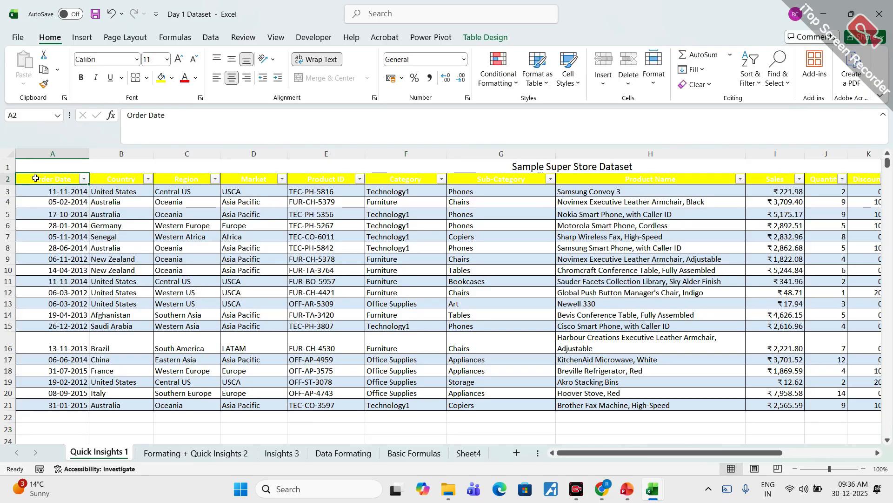
key(ctrl+shift+Right)
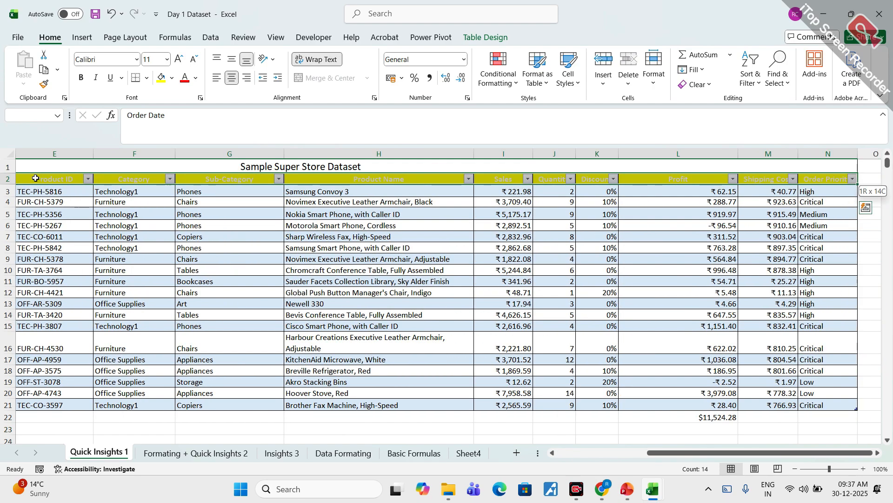
click(196, 78)
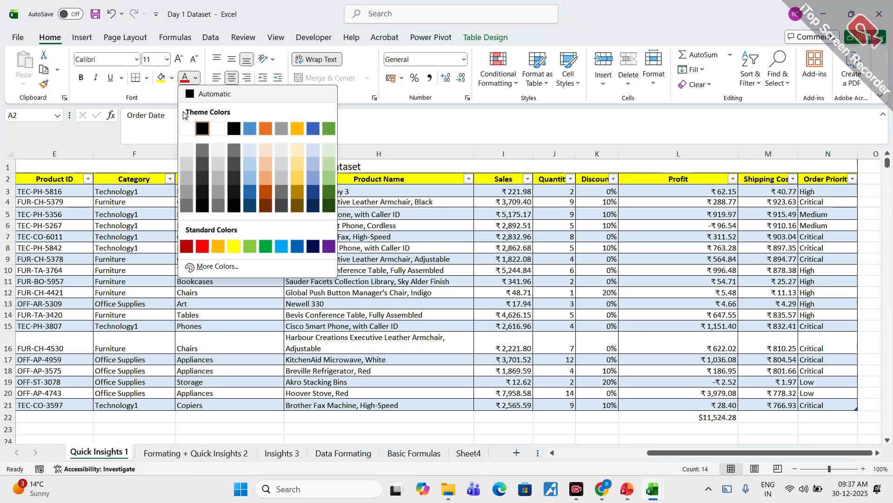
click(233, 129)
drag(670, 453, 580, 454)
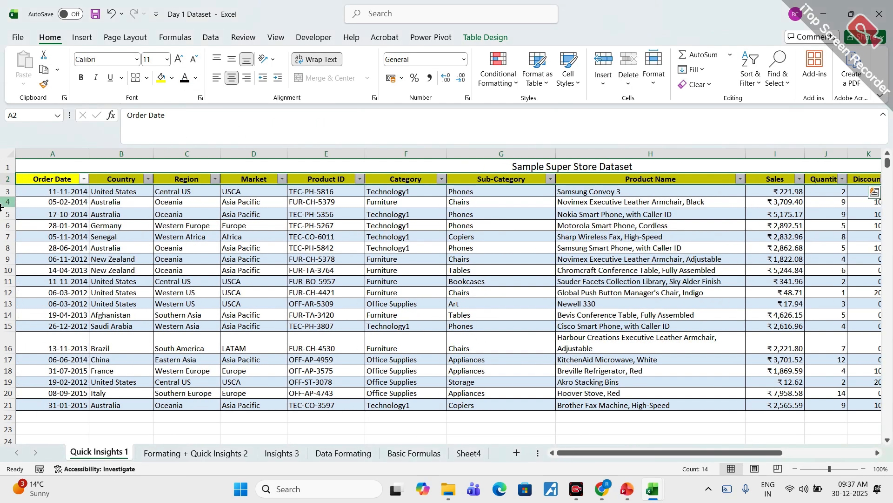
click(356, 426)
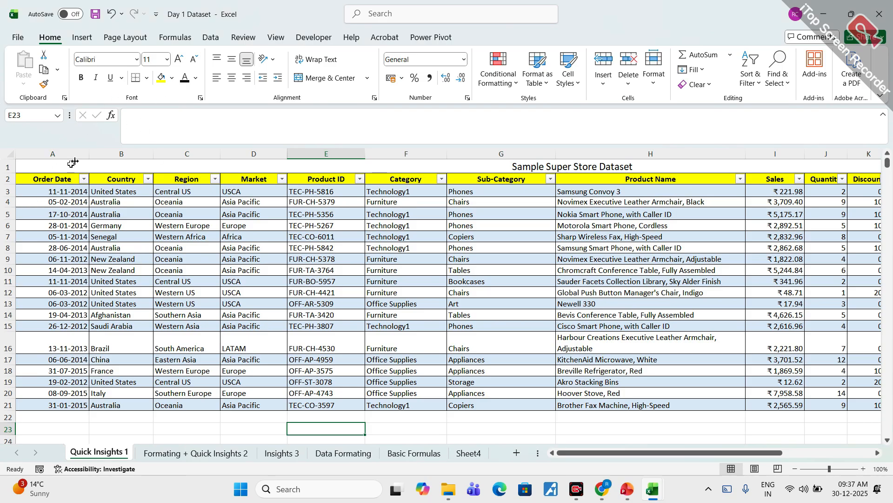
click(197, 79)
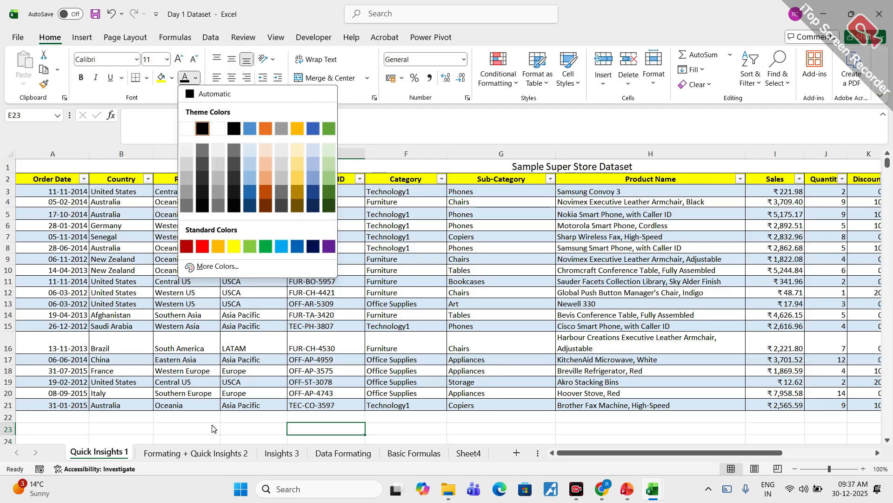
Switch to the Google Meet window in Chrome to check the call, and return to the Excel worksheet
mouse_move(601, 489)
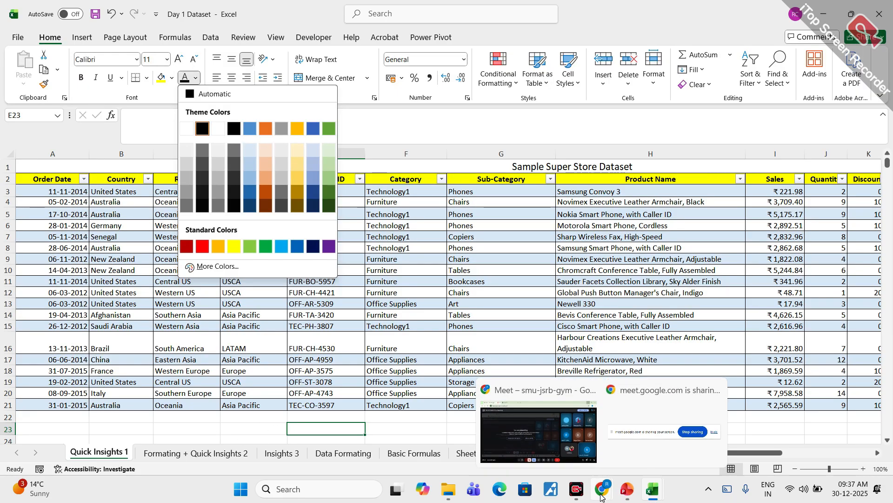
mouse_move(521, 431)
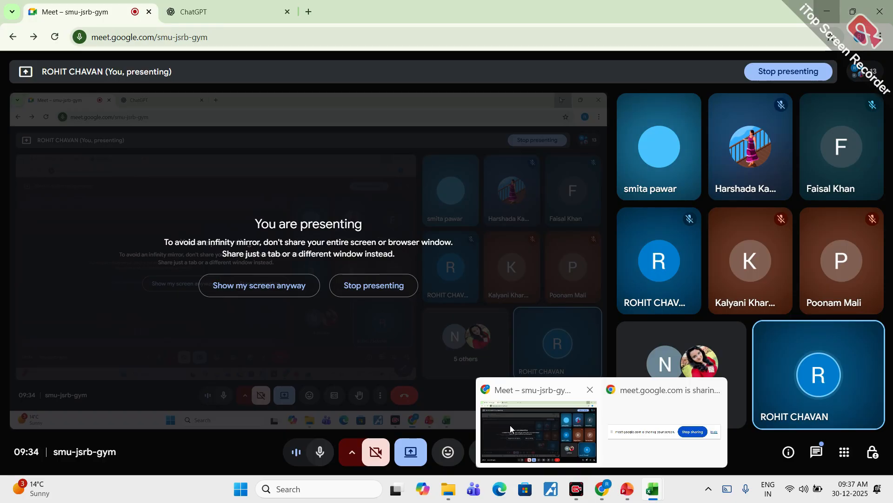
click(510, 425)
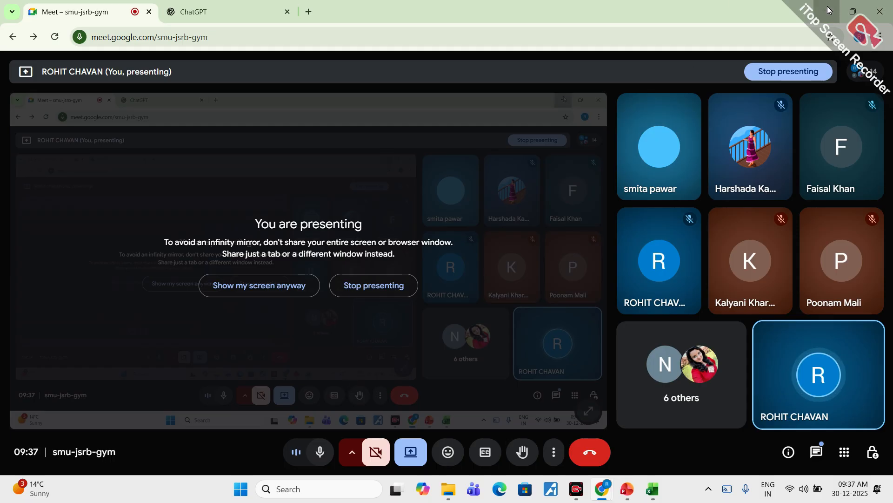
click(828, 9)
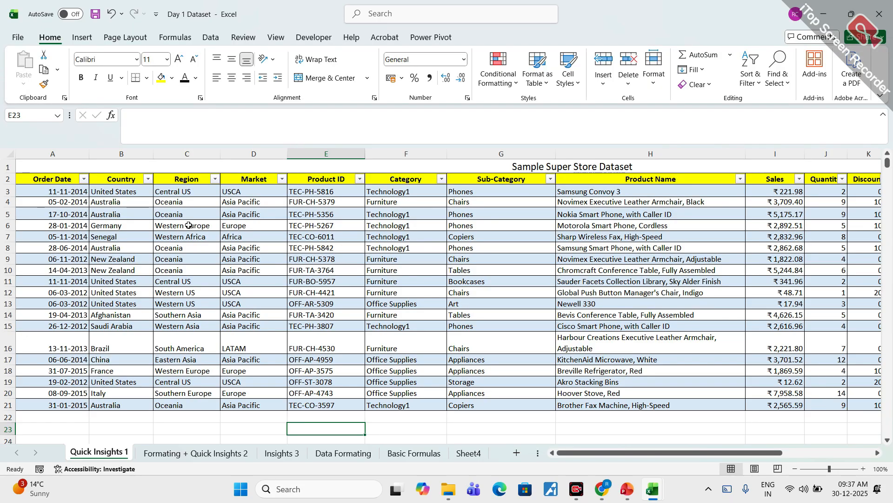
click(256, 429)
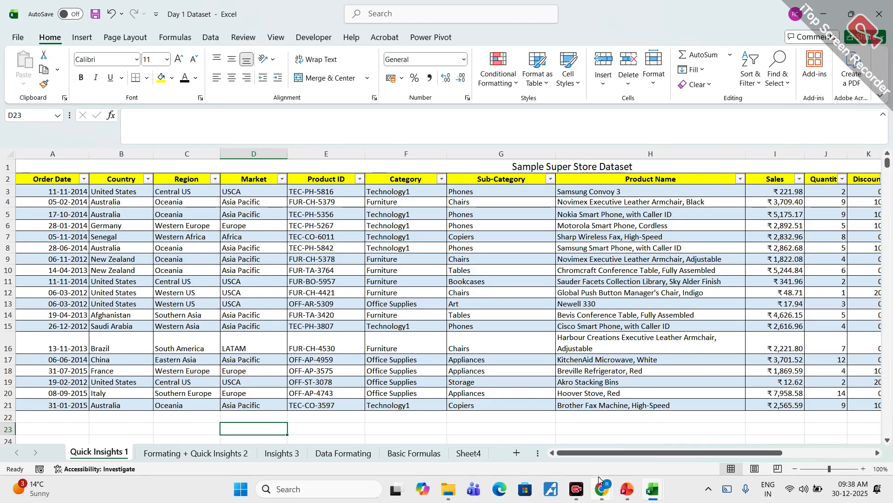
mouse_move(627, 494)
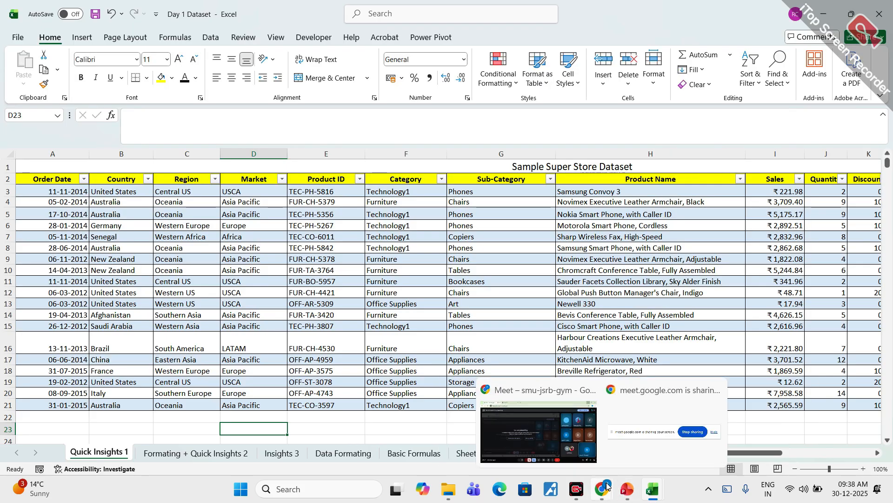
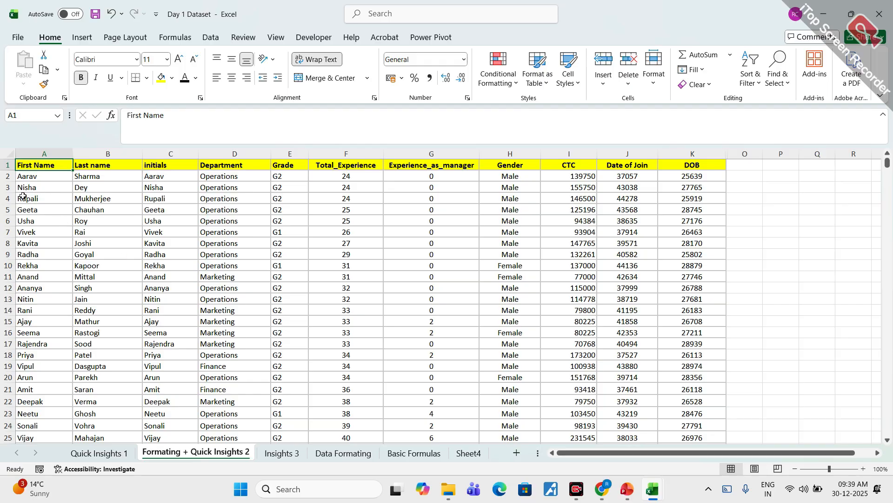
Circle the First Name, Last name, initials and Department headers with the screen pen, and ring the department values
click(32, 179)
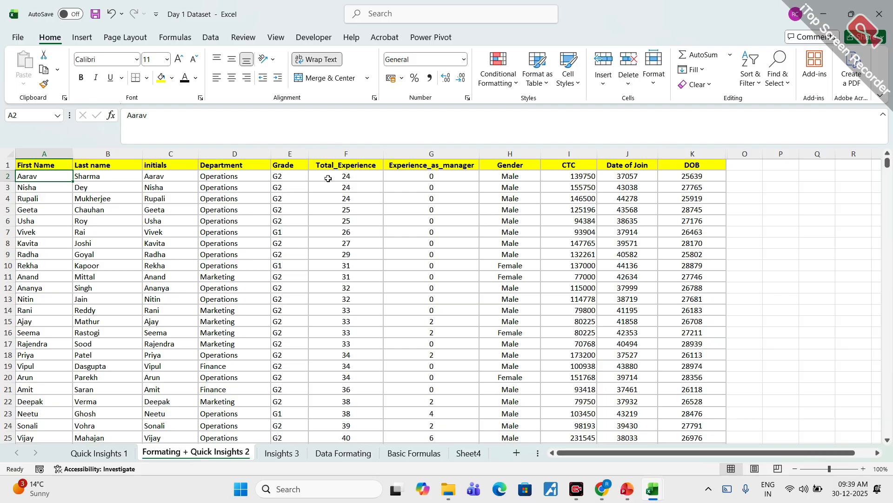
click(518, 178)
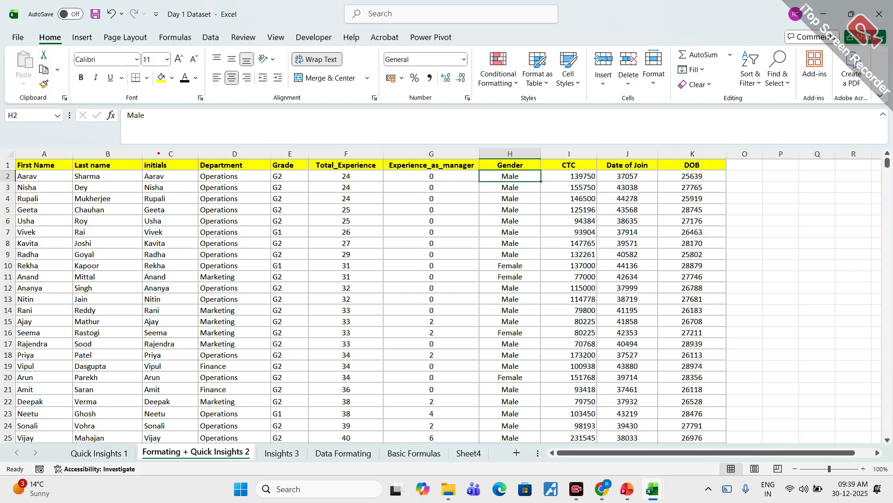
mouse_move(31, 151)
mouse_down()
mouse_move(51, 144)
mouse_move(30, 144)
mouse_up()
drag(99, 152, 111, 152)
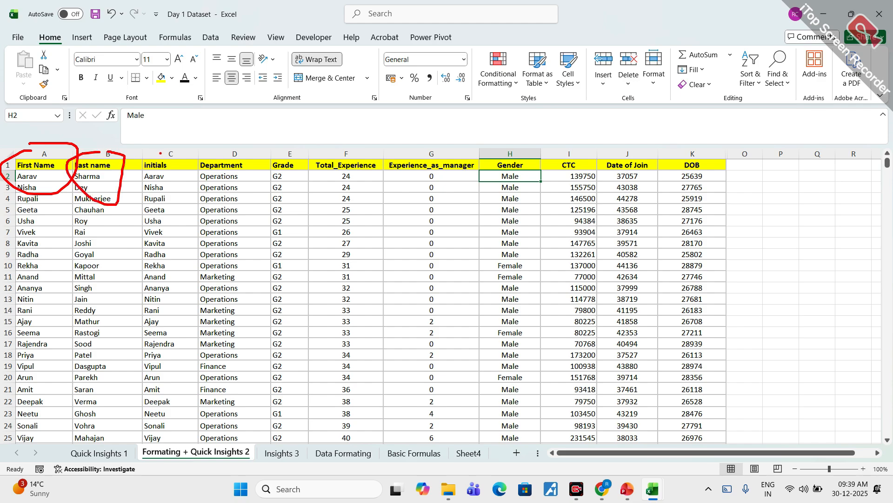
mouse_move(149, 151)
mouse_down()
mouse_move(173, 176)
mouse_move(146, 145)
mouse_move(147, 156)
mouse_up()
mouse_move(235, 149)
mouse_down()
mouse_move(194, 169)
mouse_move(235, 144)
mouse_up()
drag(301, 152, 267, 149)
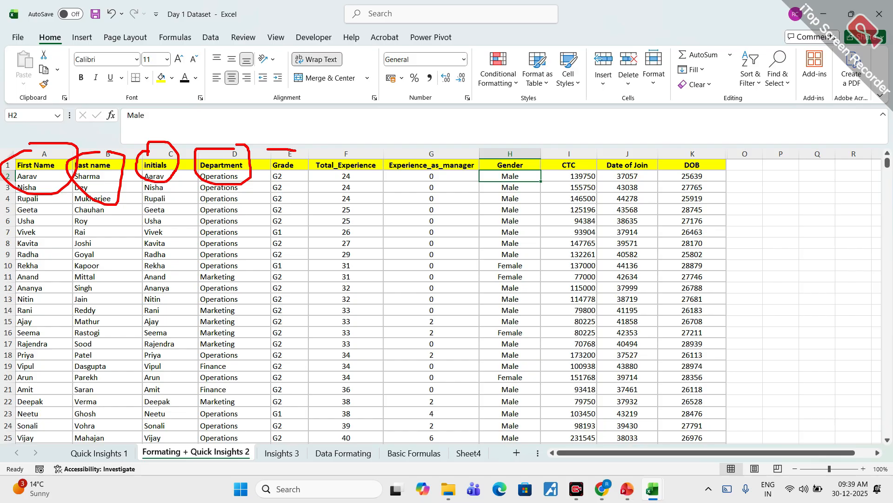
mouse_move(212, 200)
mouse_down()
mouse_move(214, 433)
mouse_move(219, 214)
mouse_move(207, 199)
mouse_up()
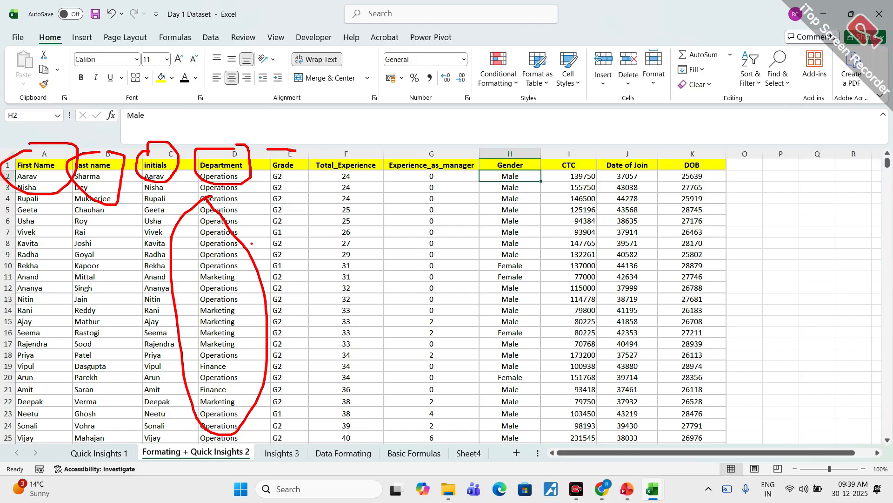
Circle the Grade header and its values, and the Total_Experience and Experience_as_manager headers with the screen pen
mouse_move(268, 150)
mouse_down()
mouse_move(262, 178)
mouse_move(302, 161)
mouse_move(287, 139)
mouse_up()
mouse_move(279, 221)
mouse_down()
mouse_move(268, 251)
mouse_move(287, 213)
mouse_up()
click(285, 221)
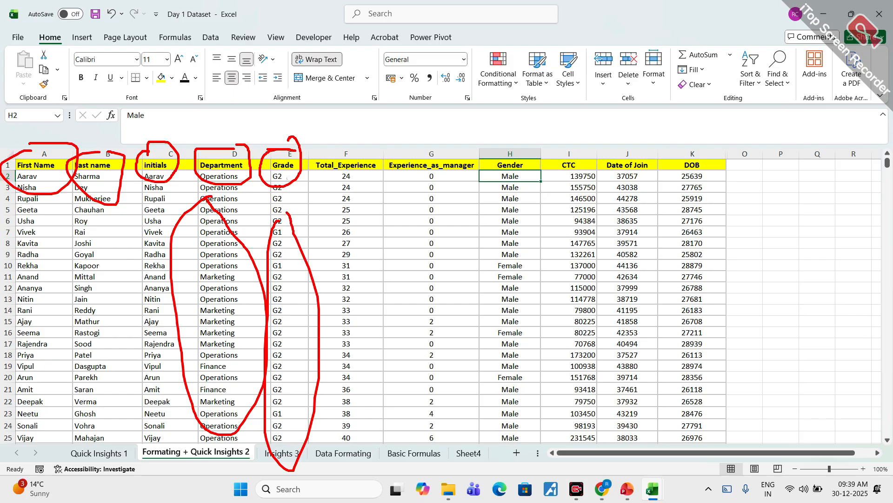
drag(352, 158, 415, 173)
mouse_move(446, 149)
mouse_down()
mouse_move(465, 161)
mouse_move(433, 157)
mouse_up()
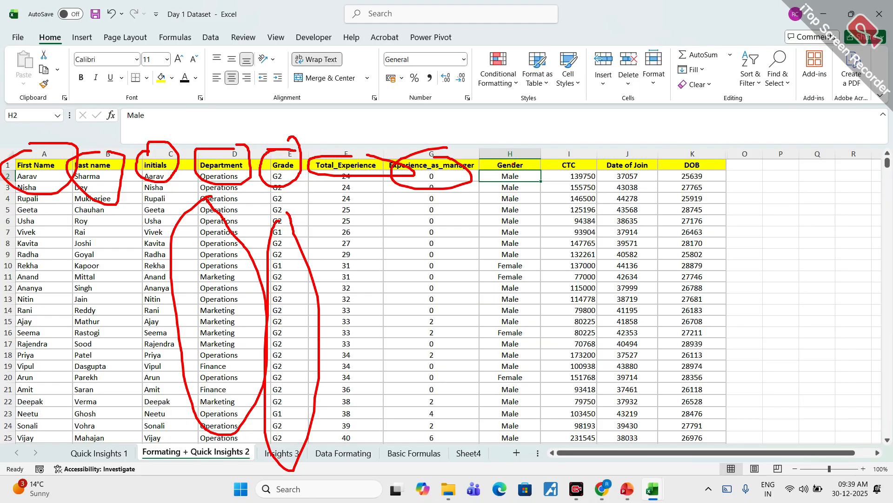
Circle the Gender, CTC, Date of Join and DOB headers and the values in both date columns, and clear the markings
mouse_move(517, 156)
mouse_down()
mouse_move(566, 145)
mouse_move(608, 182)
mouse_move(587, 132)
mouse_up()
mouse_move(642, 148)
mouse_down()
mouse_move(620, 146)
mouse_move(600, 172)
mouse_move(661, 147)
mouse_move(727, 177)
mouse_move(637, 159)
mouse_up()
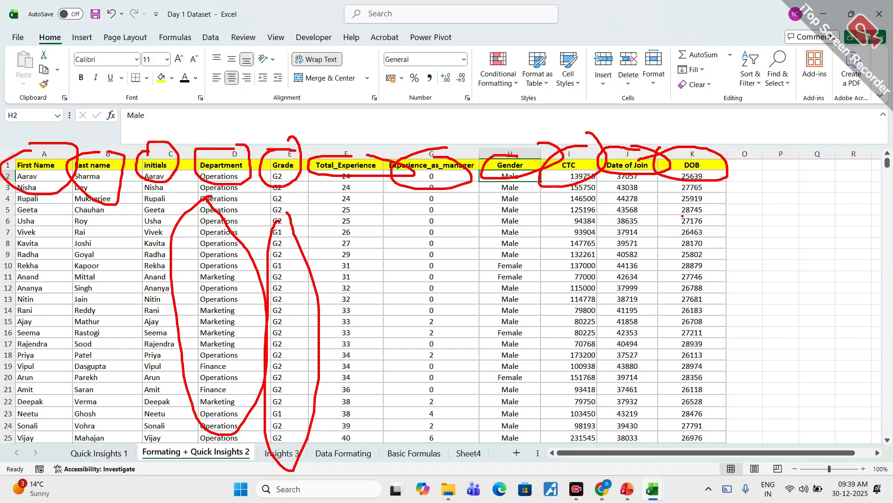
mouse_move(619, 191)
mouse_down()
mouse_move(637, 349)
mouse_move(636, 197)
mouse_move(612, 184)
mouse_up()
mouse_move(709, 194)
mouse_down()
mouse_move(718, 332)
mouse_move(696, 197)
mouse_up()
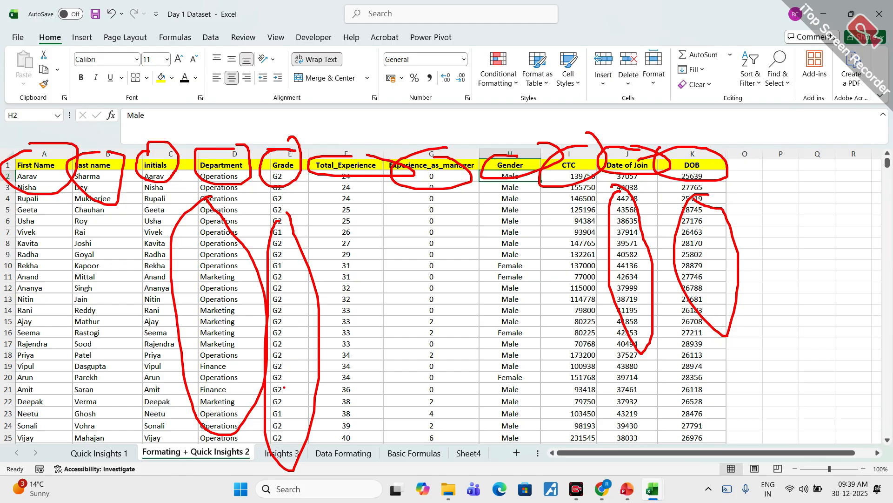
key(Escape)
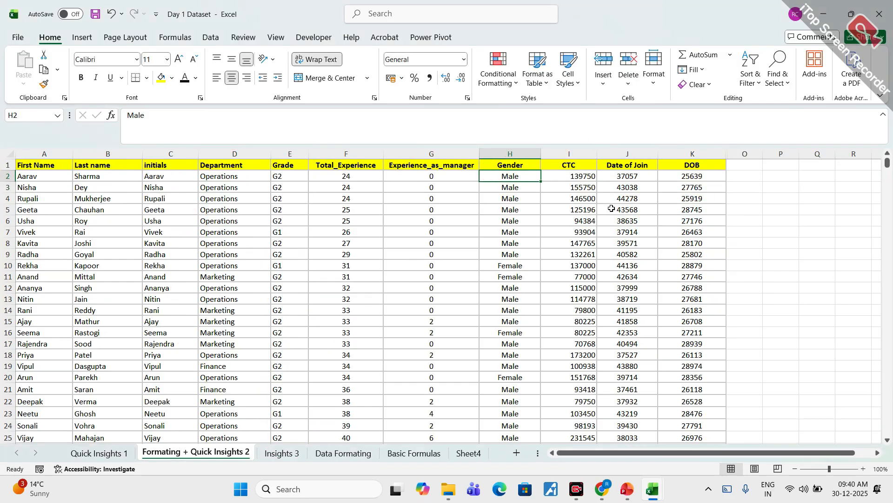
mouse_move(631, 201)
mouse_down()
mouse_move(616, 242)
mouse_move(625, 220)
mouse_up()
mouse_move(684, 188)
mouse_down()
mouse_move(682, 205)
mouse_move(700, 189)
mouse_move(684, 190)
mouse_up()
Switch to the Client hierarchy presentation in PowerPoint to view its first slide, and return to the Day 1 Dataset workbook in Excel
mouse_move(626, 487)
click(625, 460)
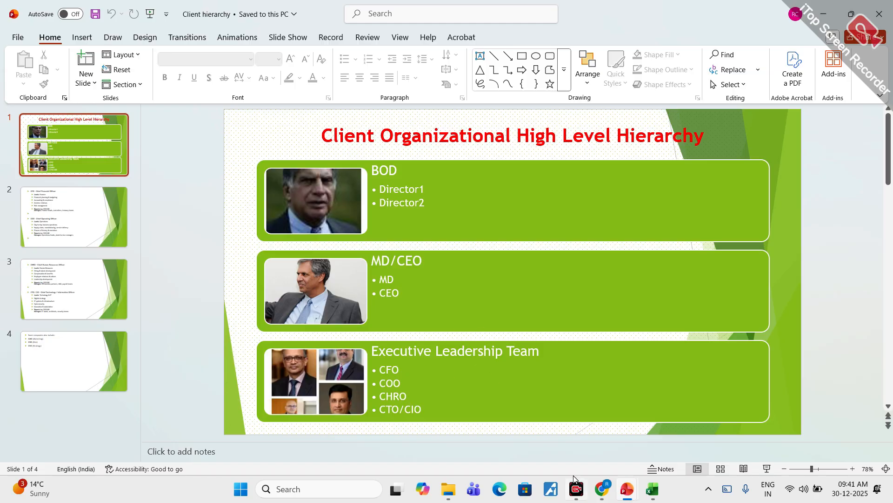
mouse_move(653, 488)
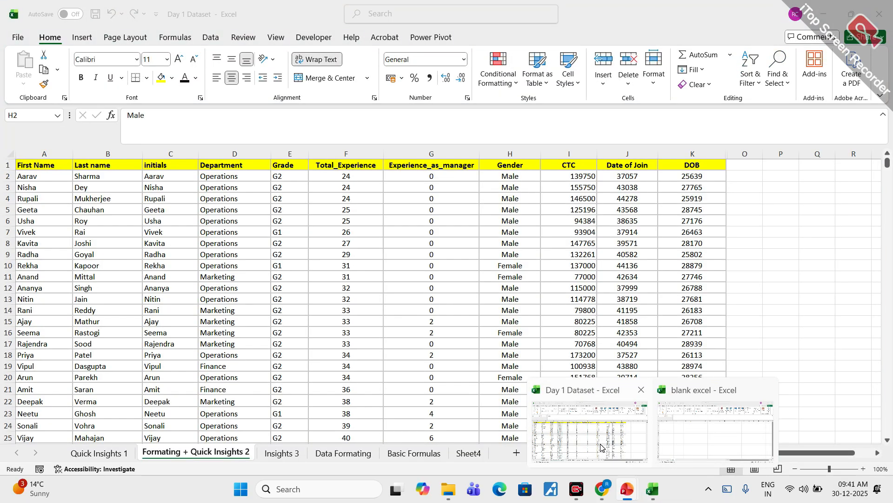
click(600, 446)
mouse_move(627, 488)
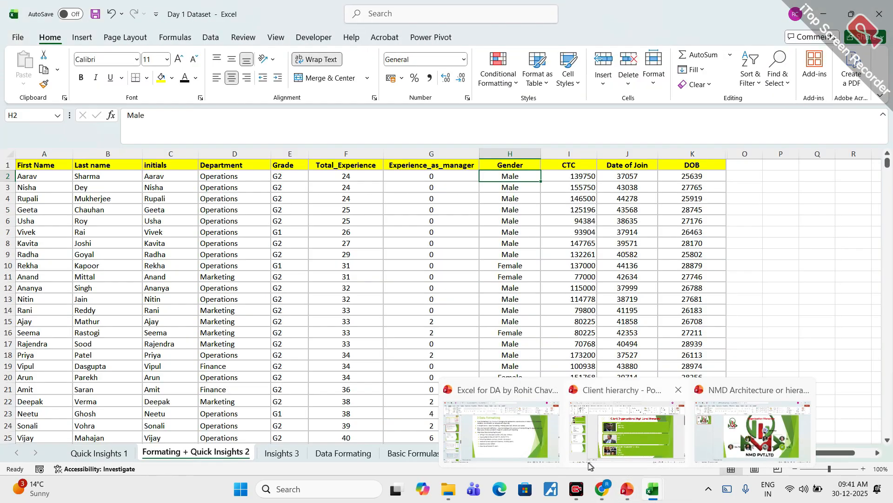
mouse_move(538, 455)
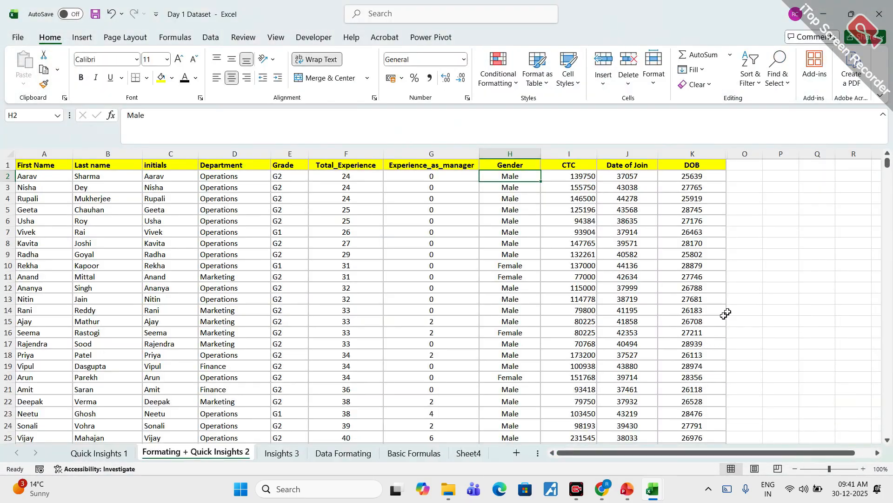
click(780, 286)
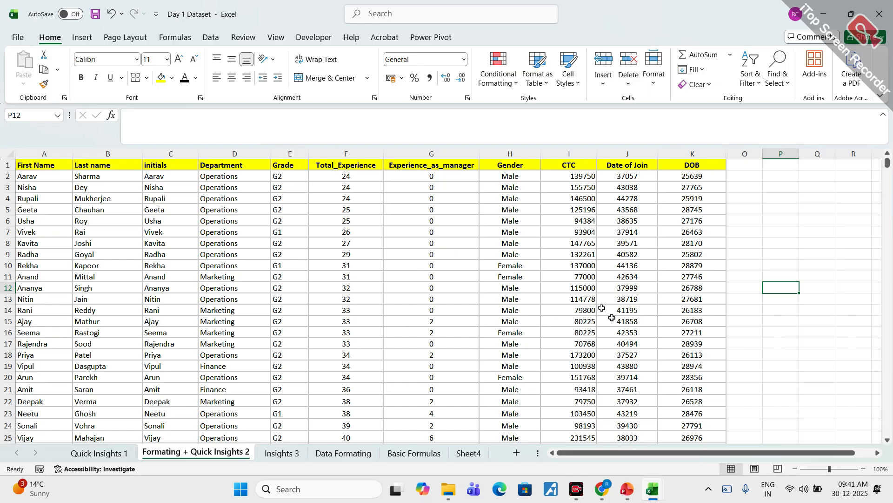
click(774, 231)
click(744, 232)
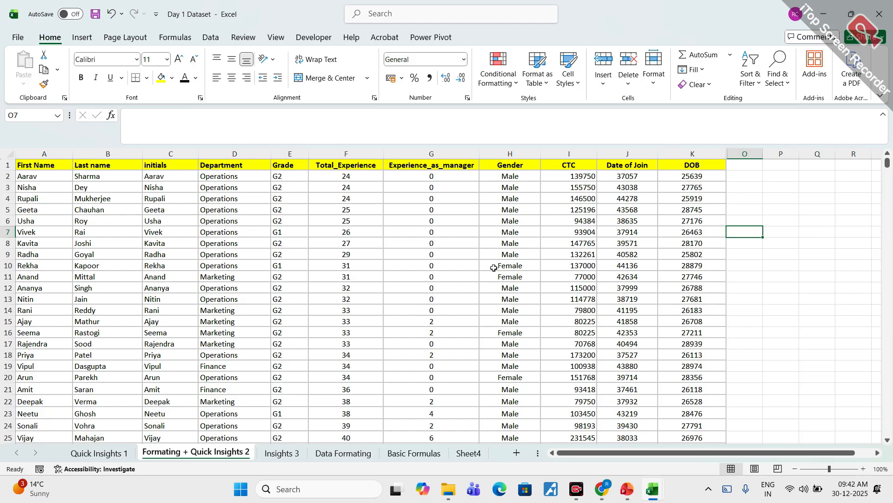
Switch to the Google Meet window in Chrome, look through the list of participants, and return to the Excel worksheet
click(601, 494)
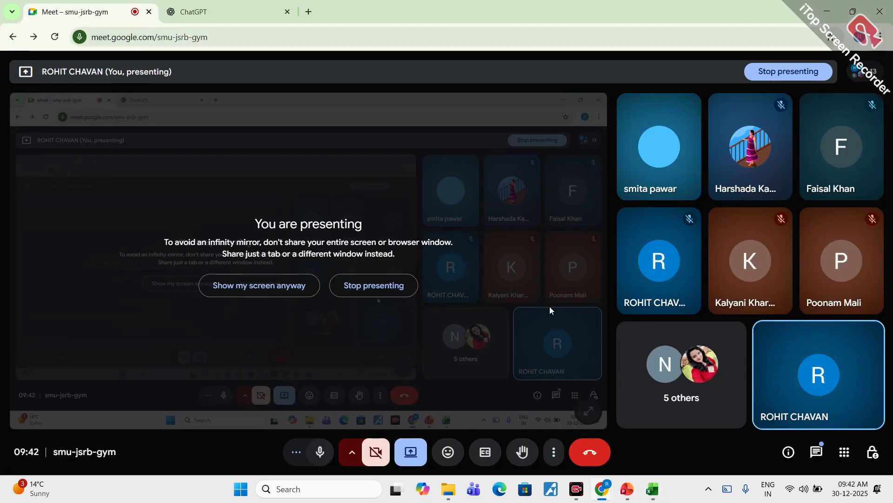
click(851, 78)
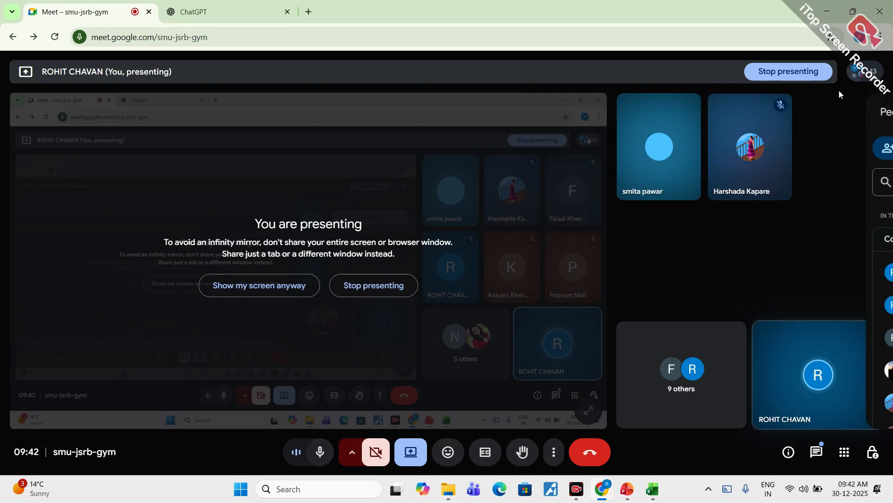
scroll(754, 228, down, 5)
scroll(731, 240, up, 3)
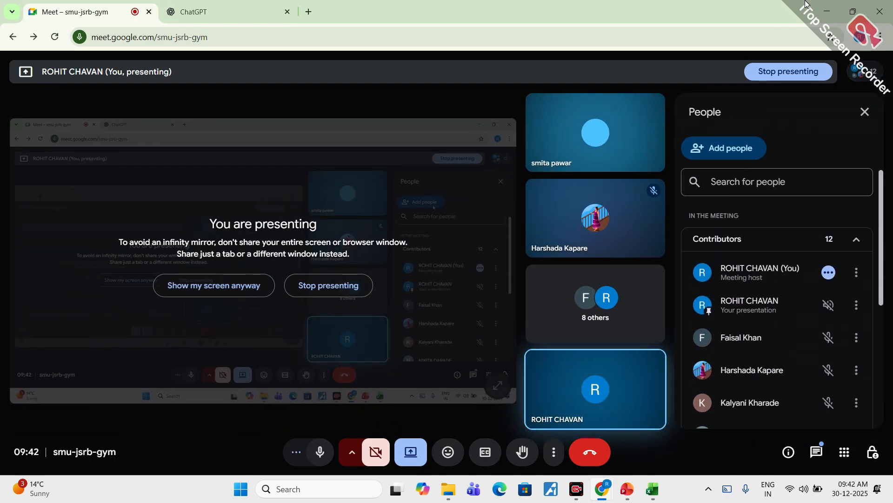
click(834, 10)
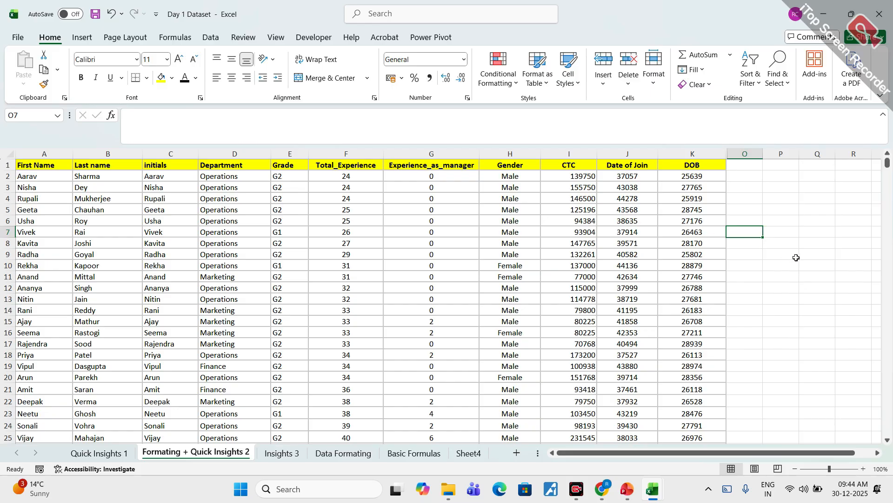
Check the Google Meet call again in Chrome and return to the Day 1 Dataset workbook
click(776, 244)
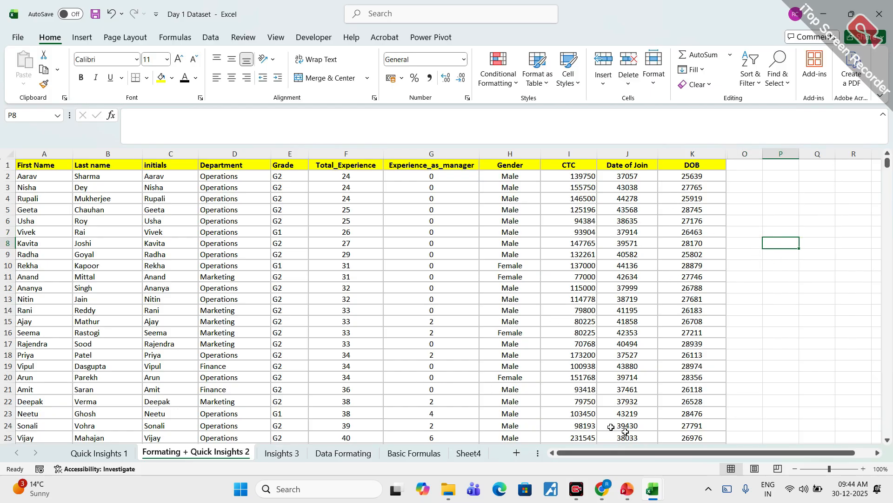
mouse_move(602, 490)
click(535, 447)
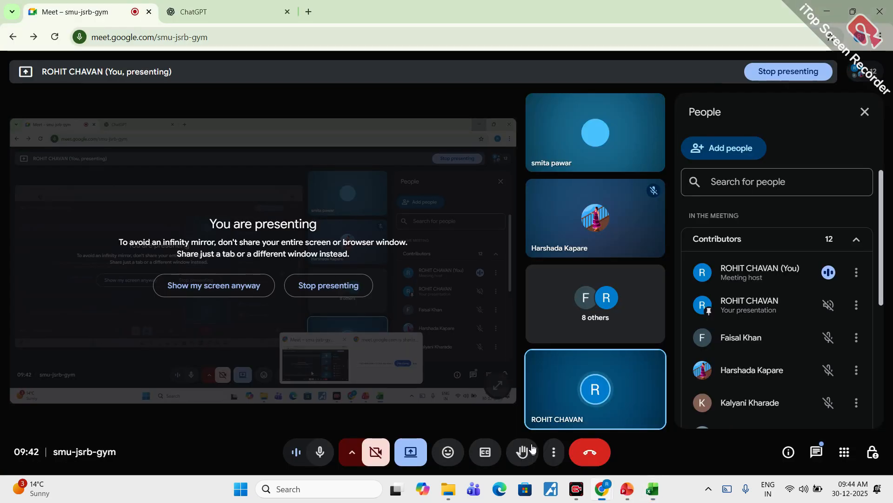
click(826, 19)
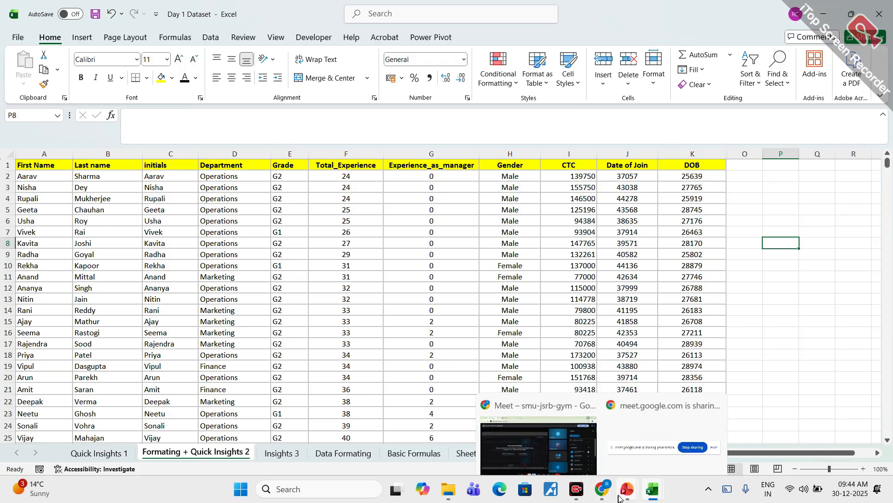
Switch to the Excel for DA presentation in PowerPoint, review slide 34 on what will be learned in Excel, and return to Excel
mouse_move(627, 488)
click(515, 461)
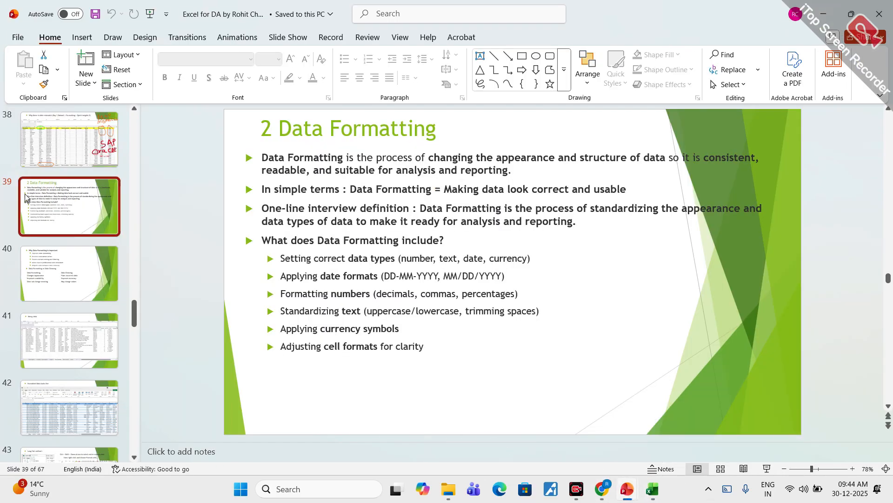
scroll(96, 279, up, 3)
scroll(82, 284, up, 5)
click(75, 293)
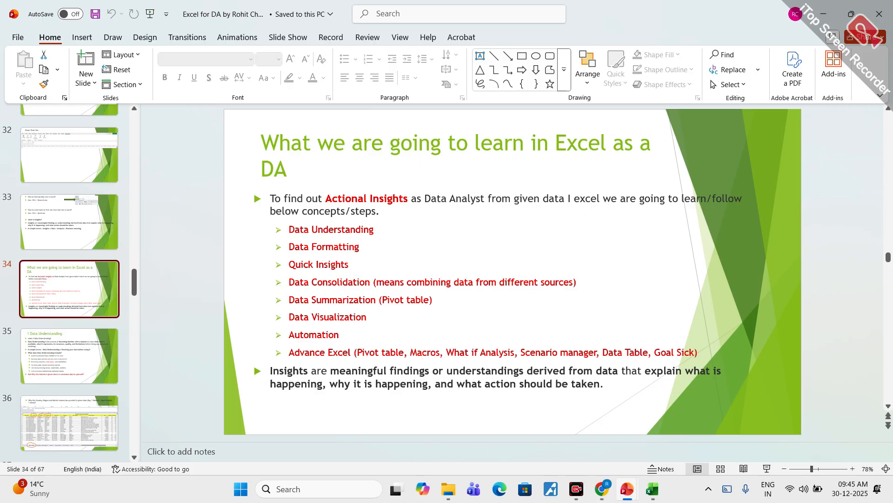
key(alt+Tab)
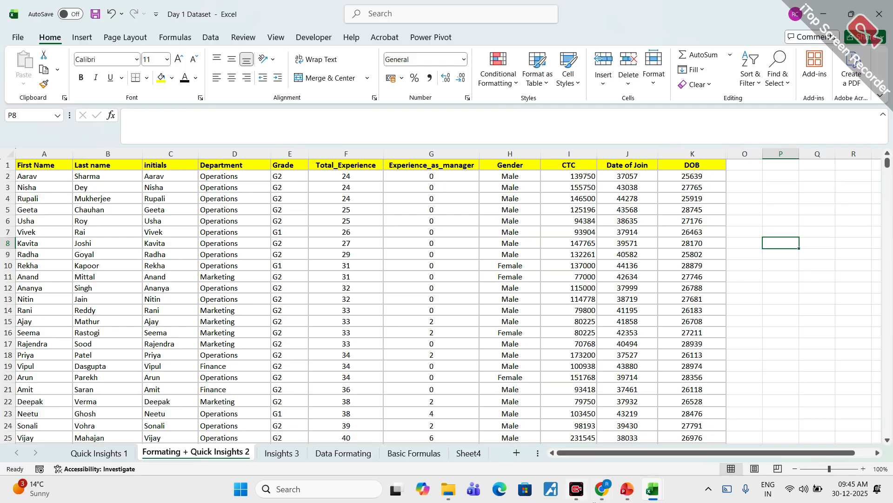
Switch to the Google Meet window in Chrome and look through the contributors in the participant list
mouse_move(603, 488)
click(540, 439)
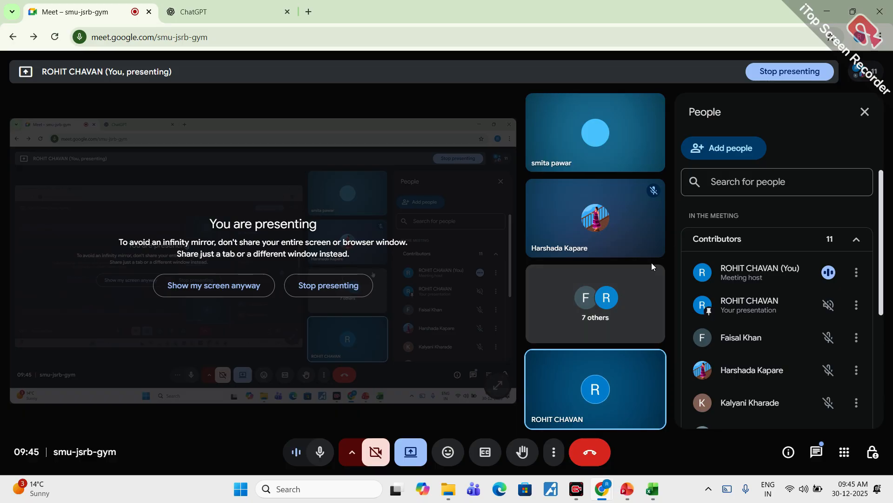
scroll(782, 320, down, 1)
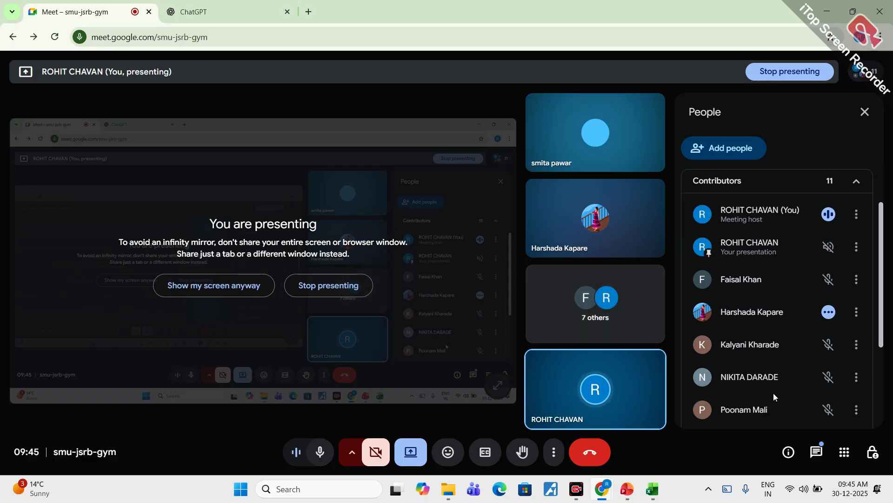
scroll(776, 362, down, 2)
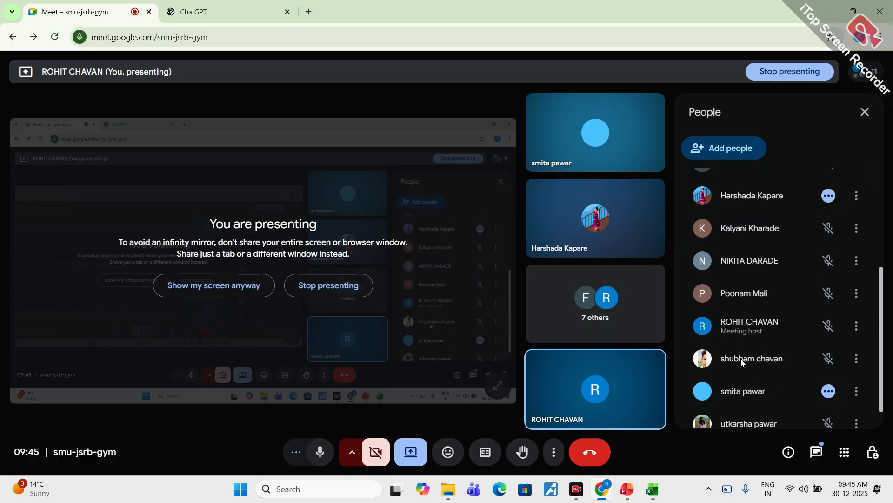